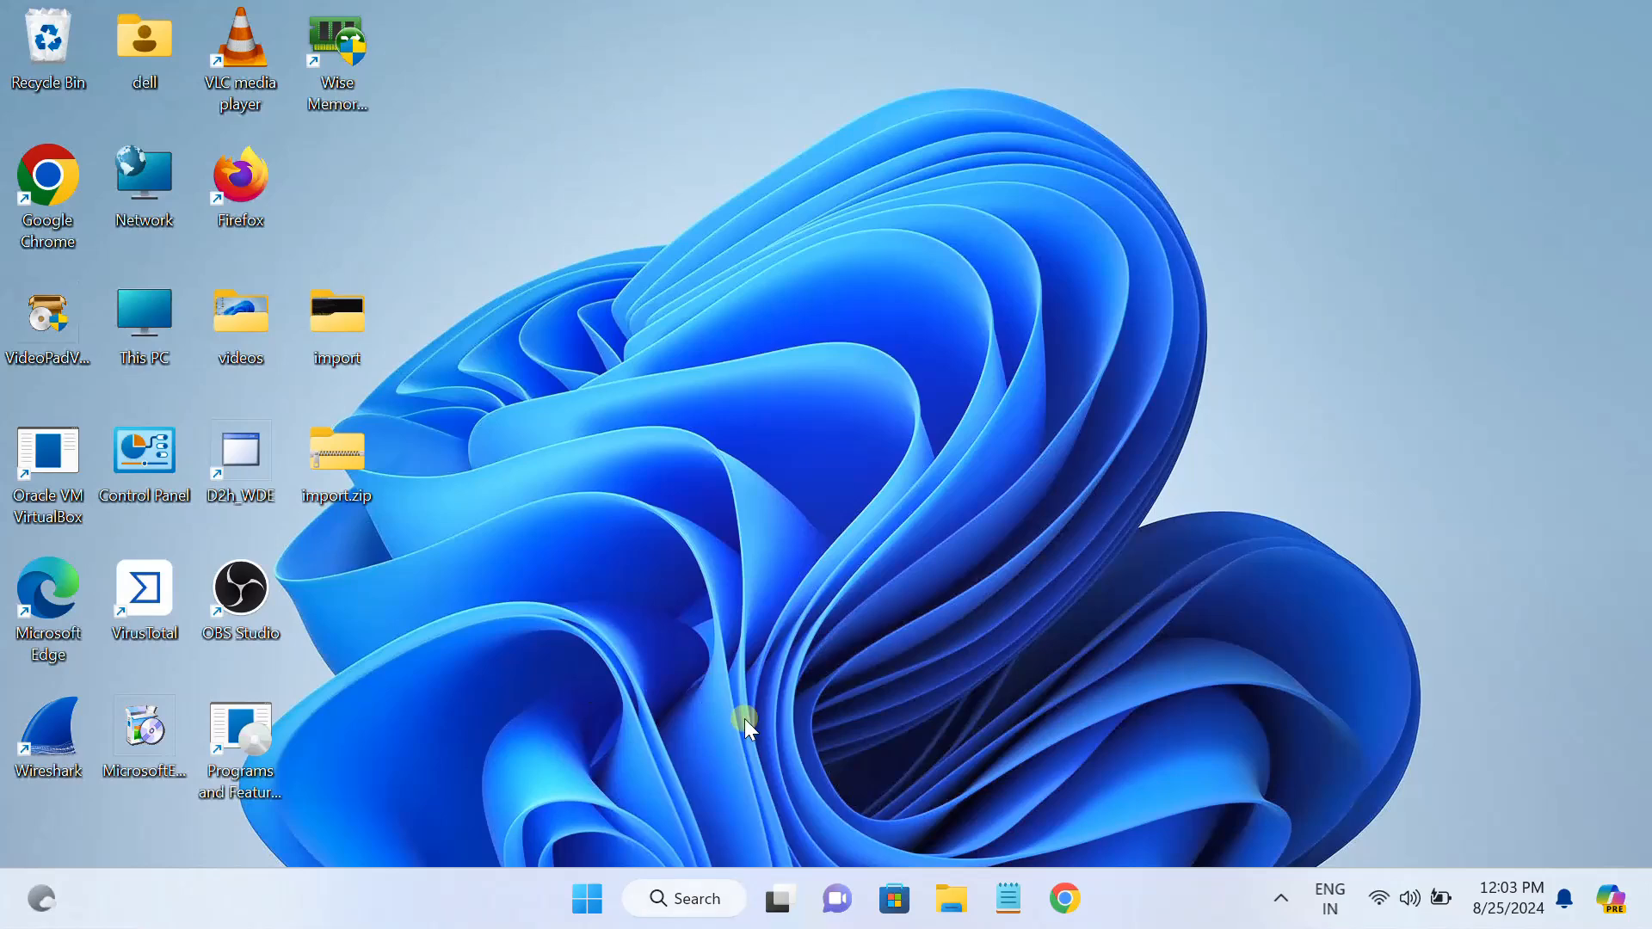
Search Windows for "user account control" and open the User Account Control settings
click(688, 901)
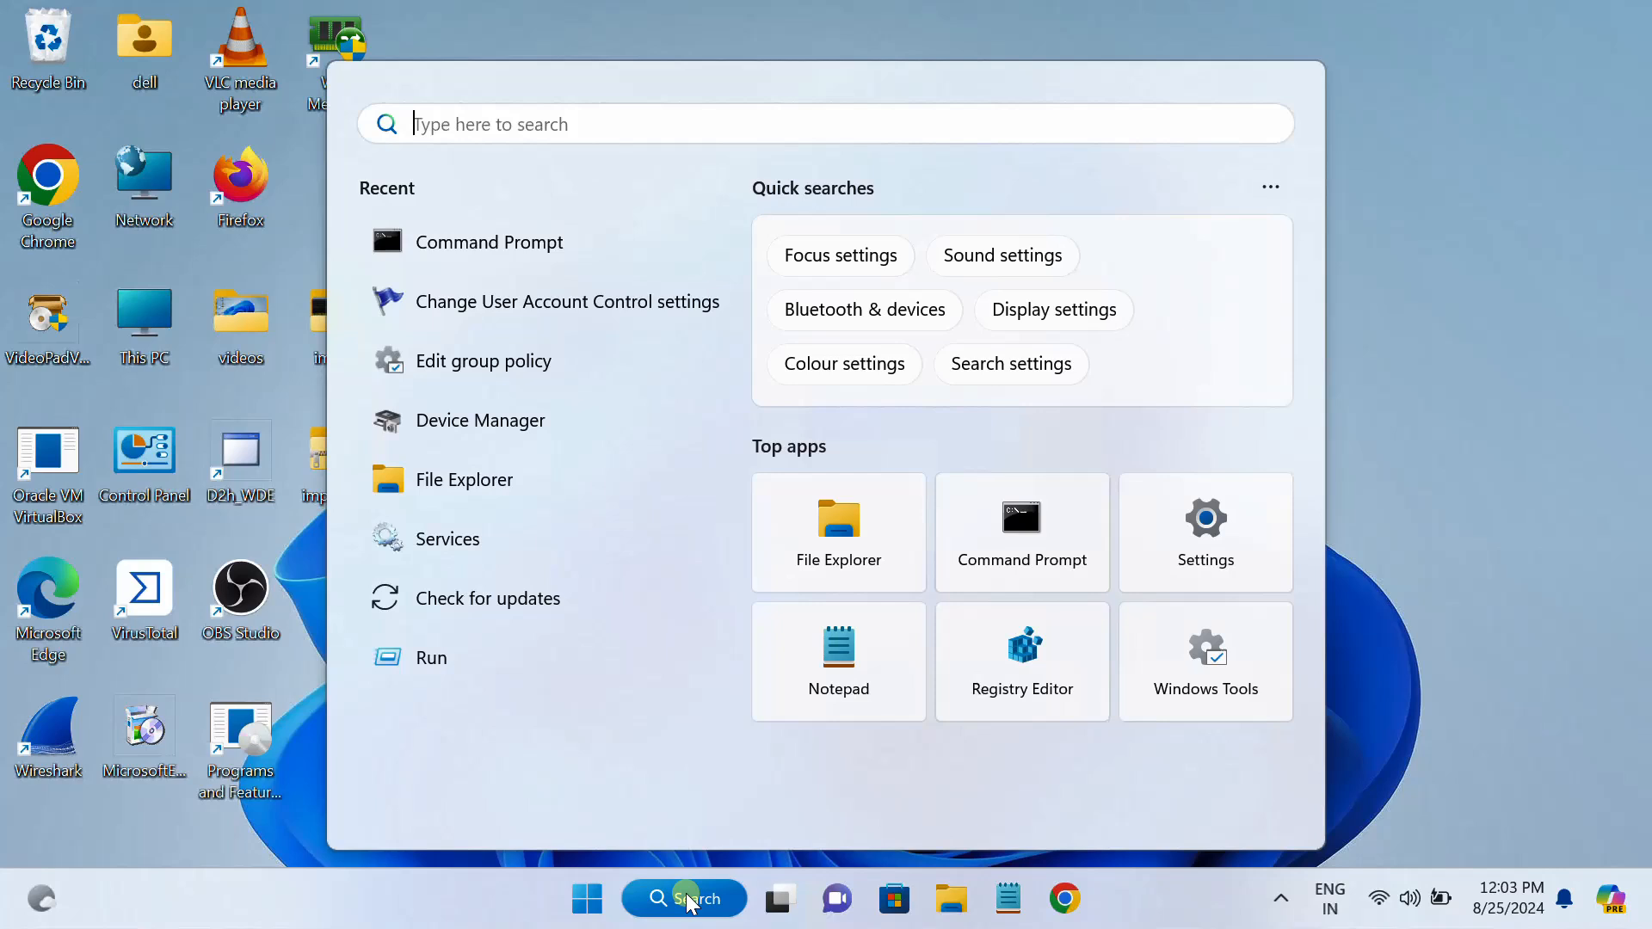
text(user )
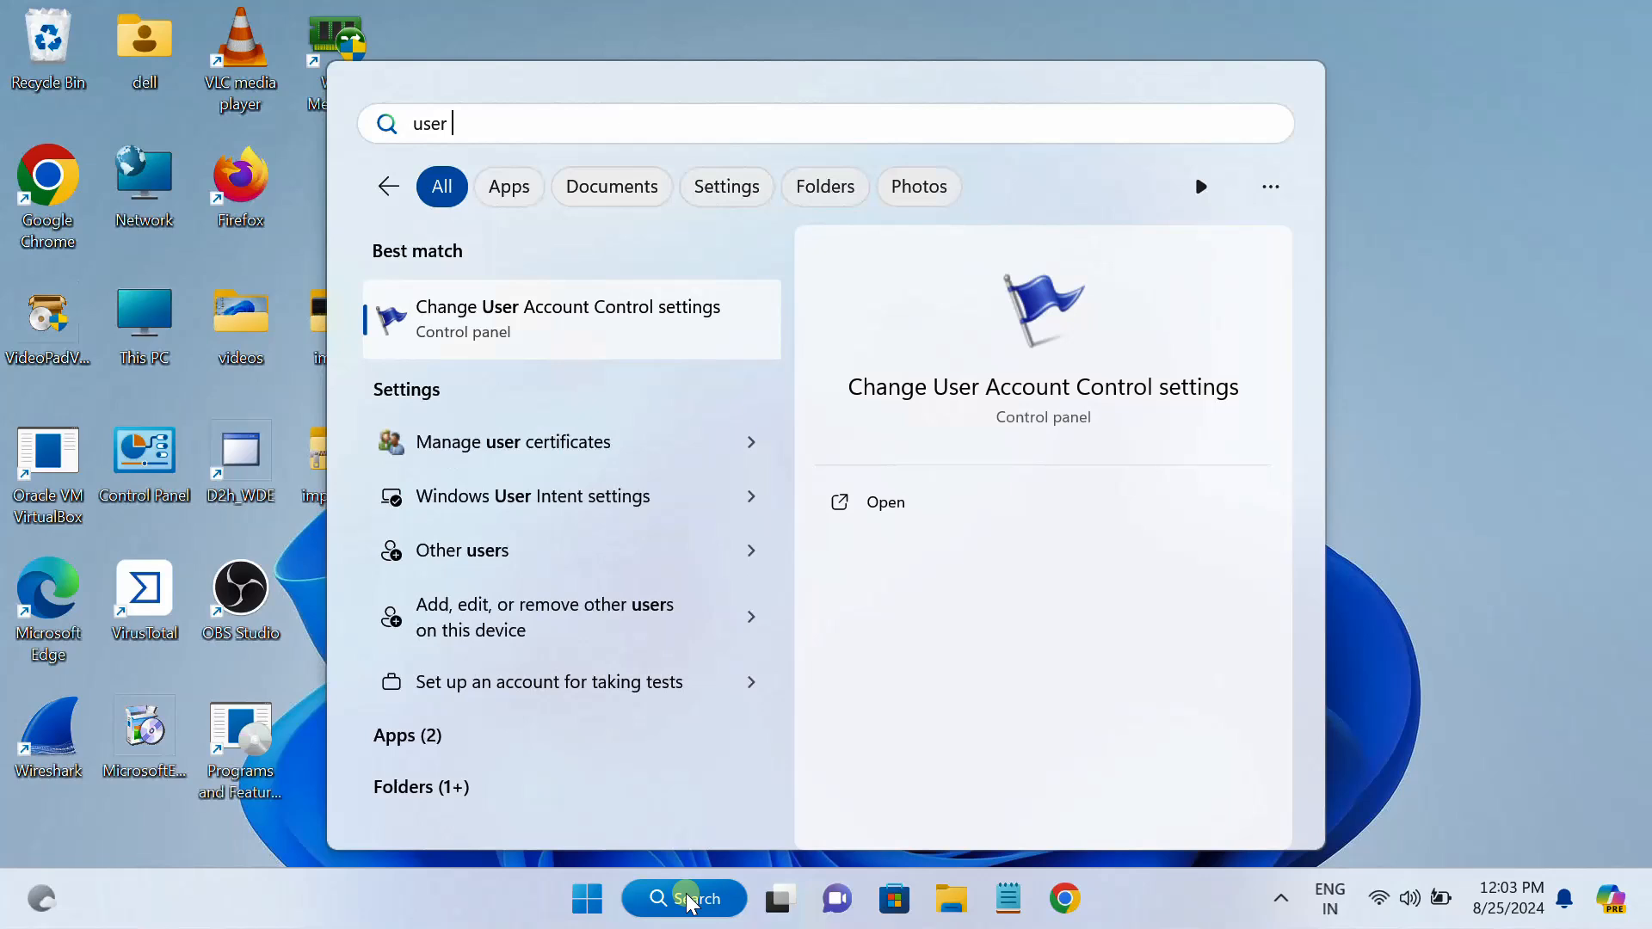
text(account)
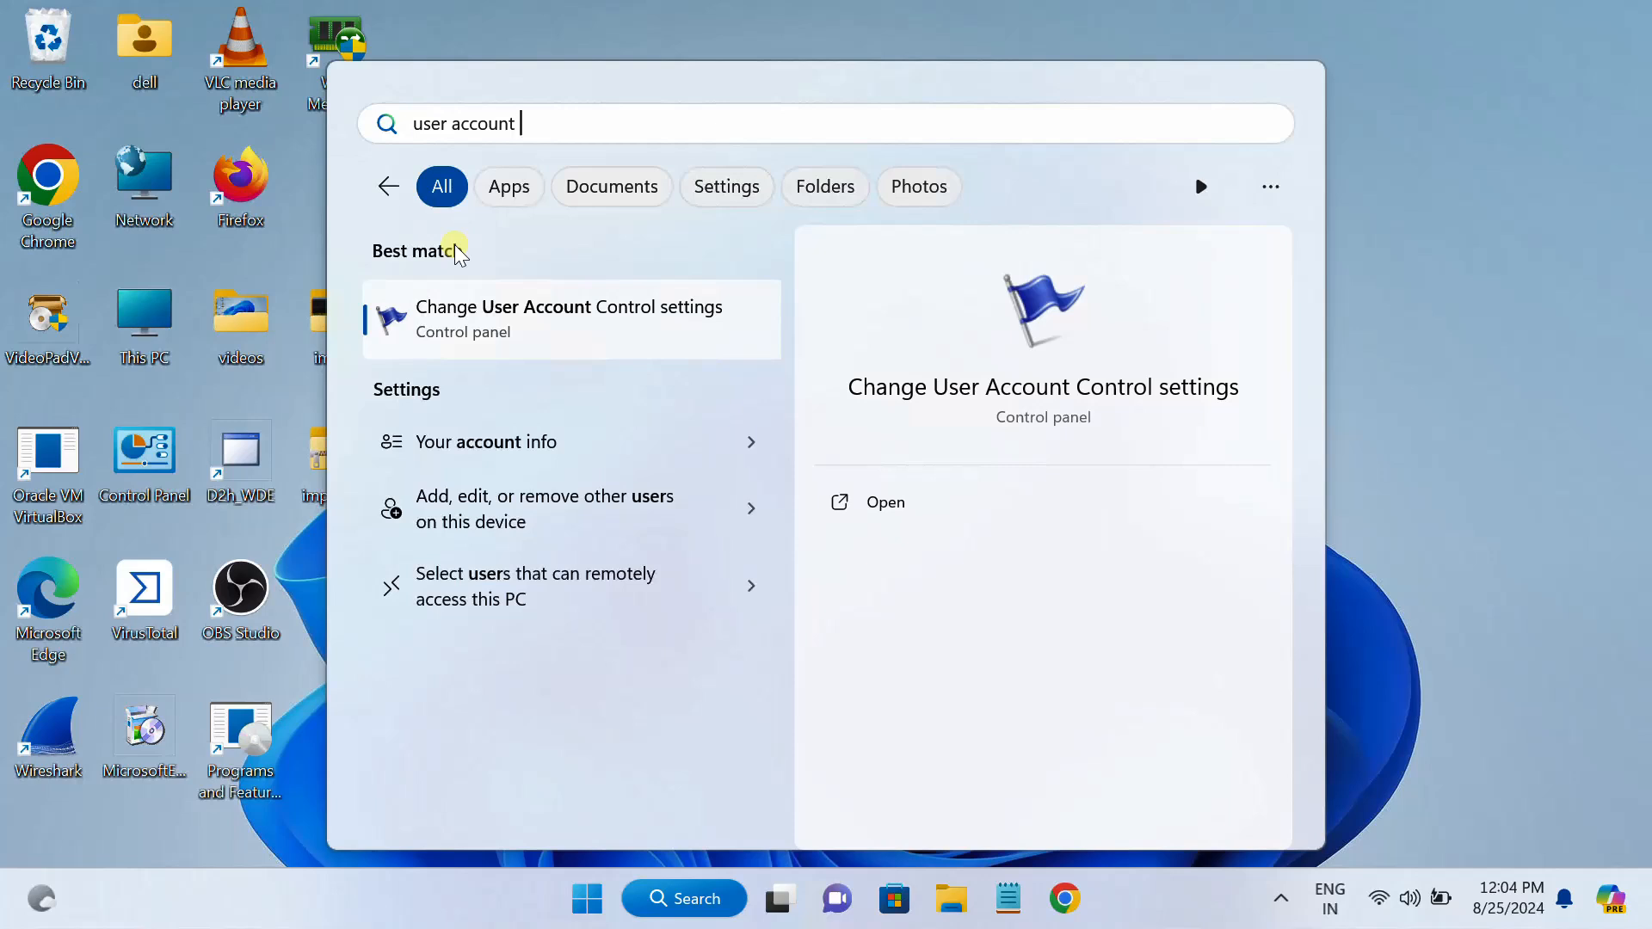
text( control)
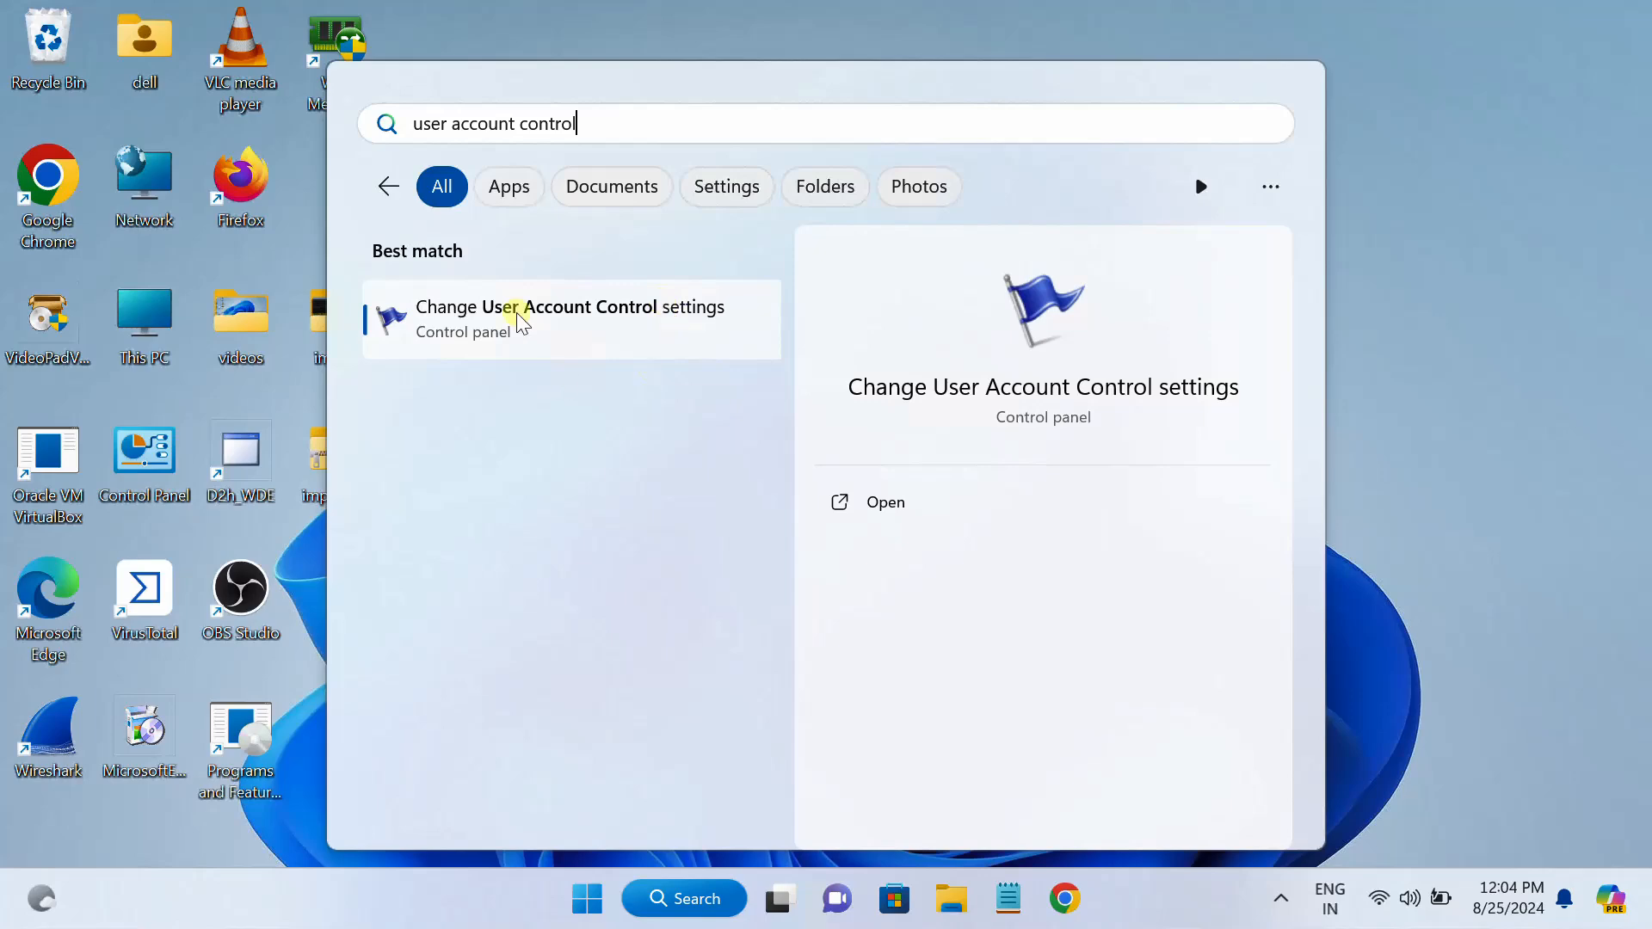
click(631, 320)
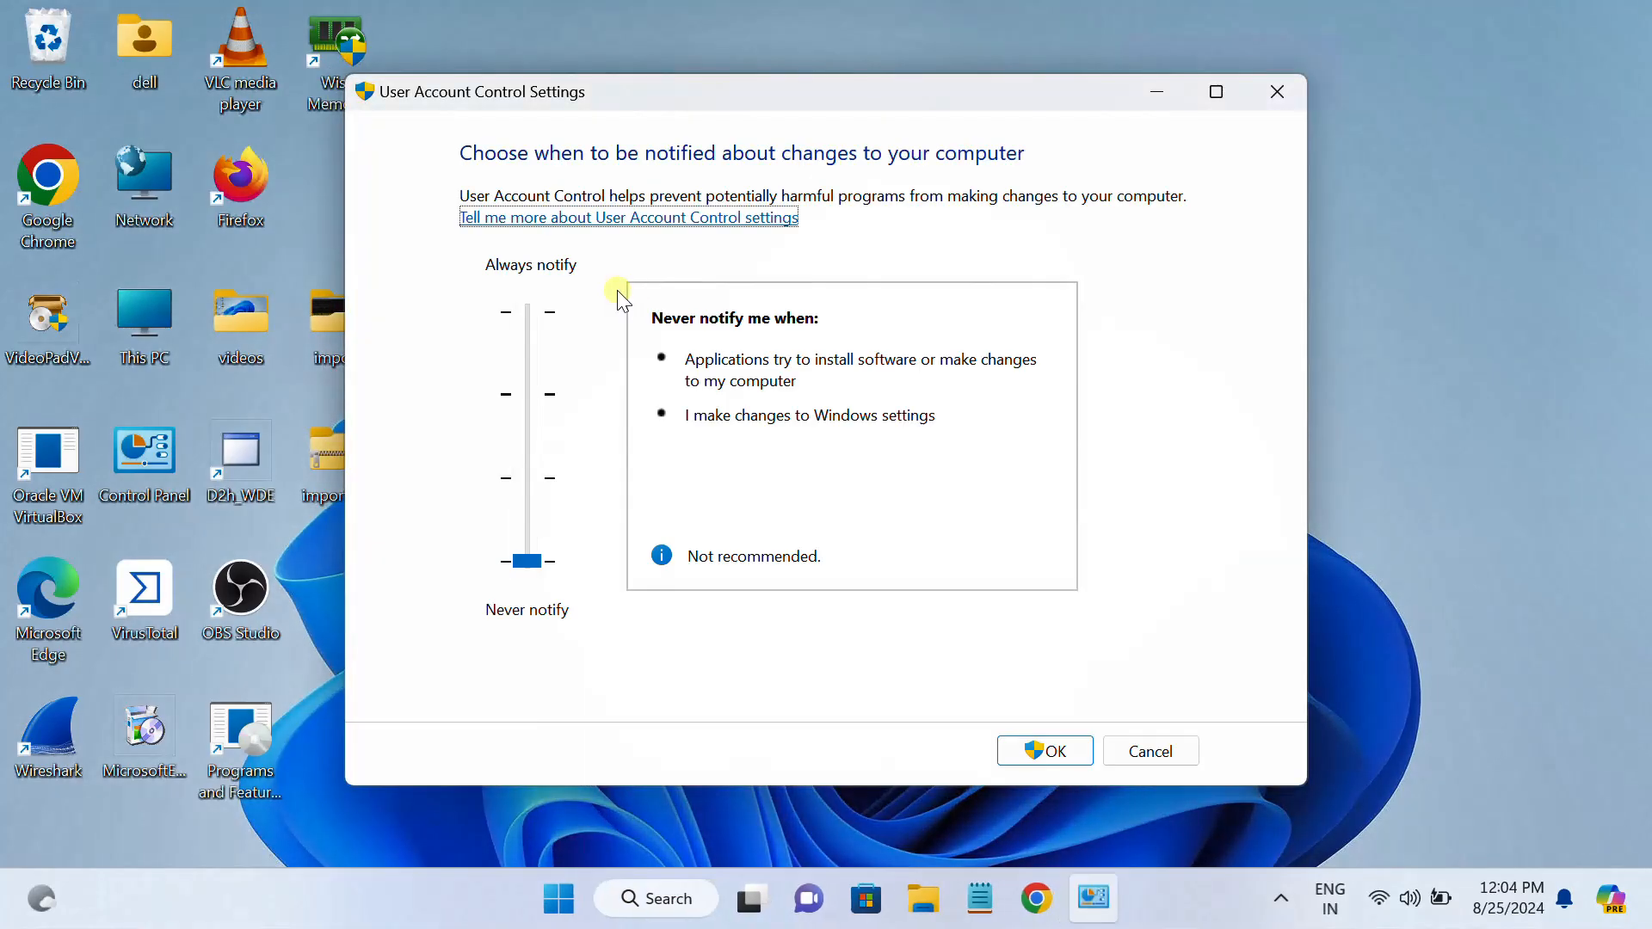
Set the User Account Control notification level to Never notify and apply the setting
drag(527, 561, 523, 315)
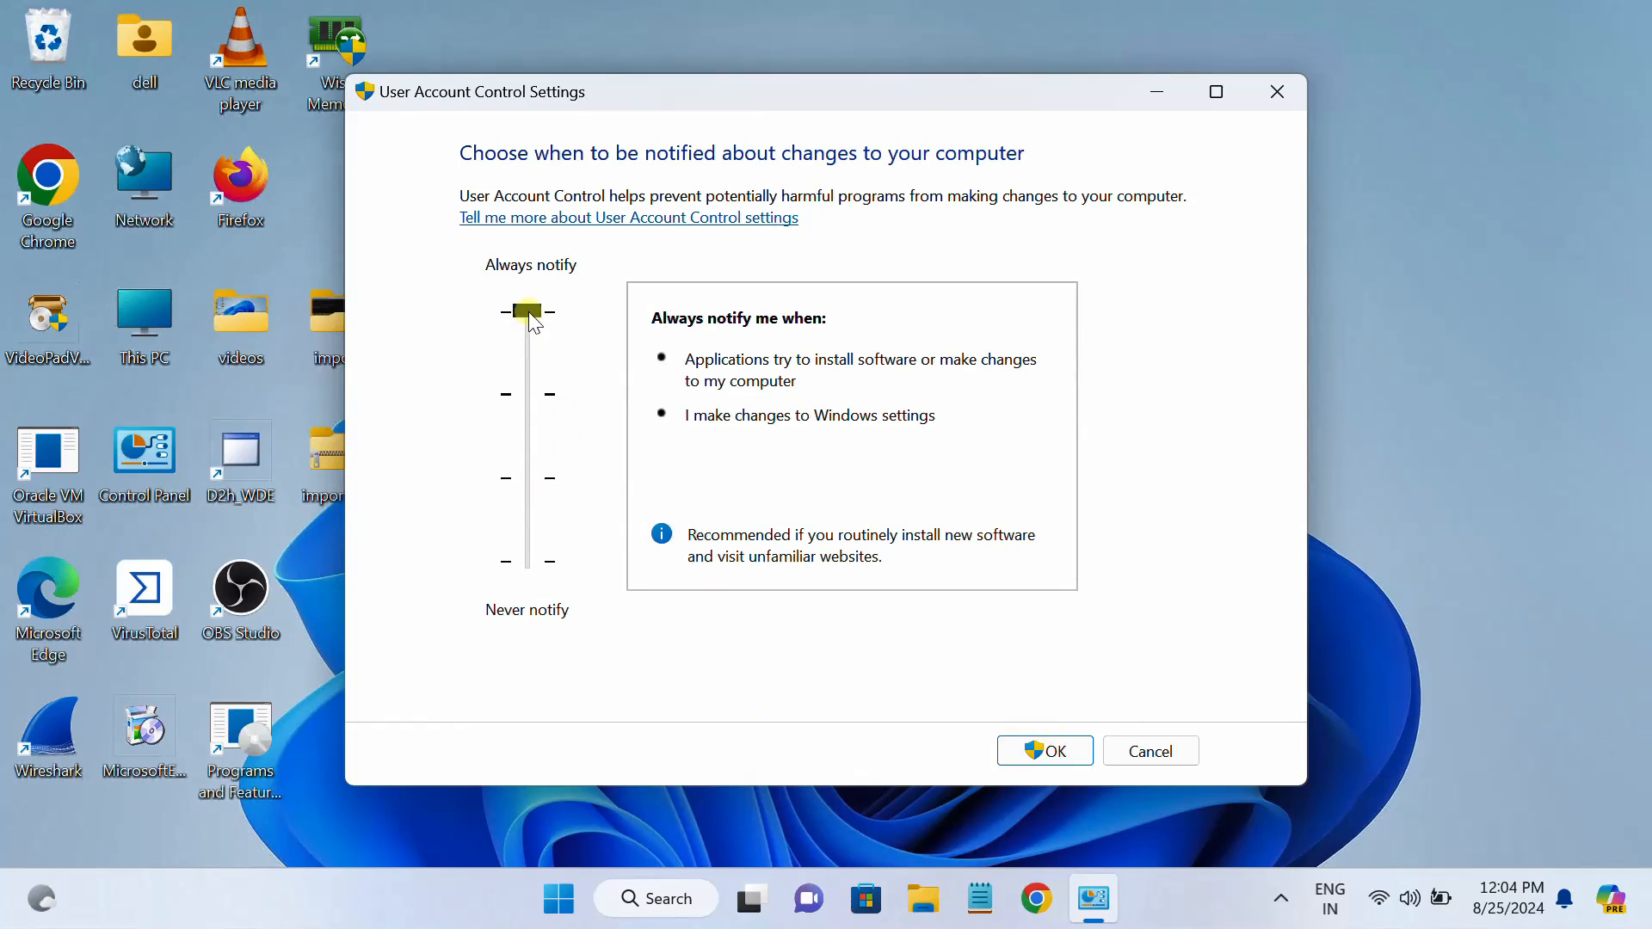
drag(526, 345, 534, 561)
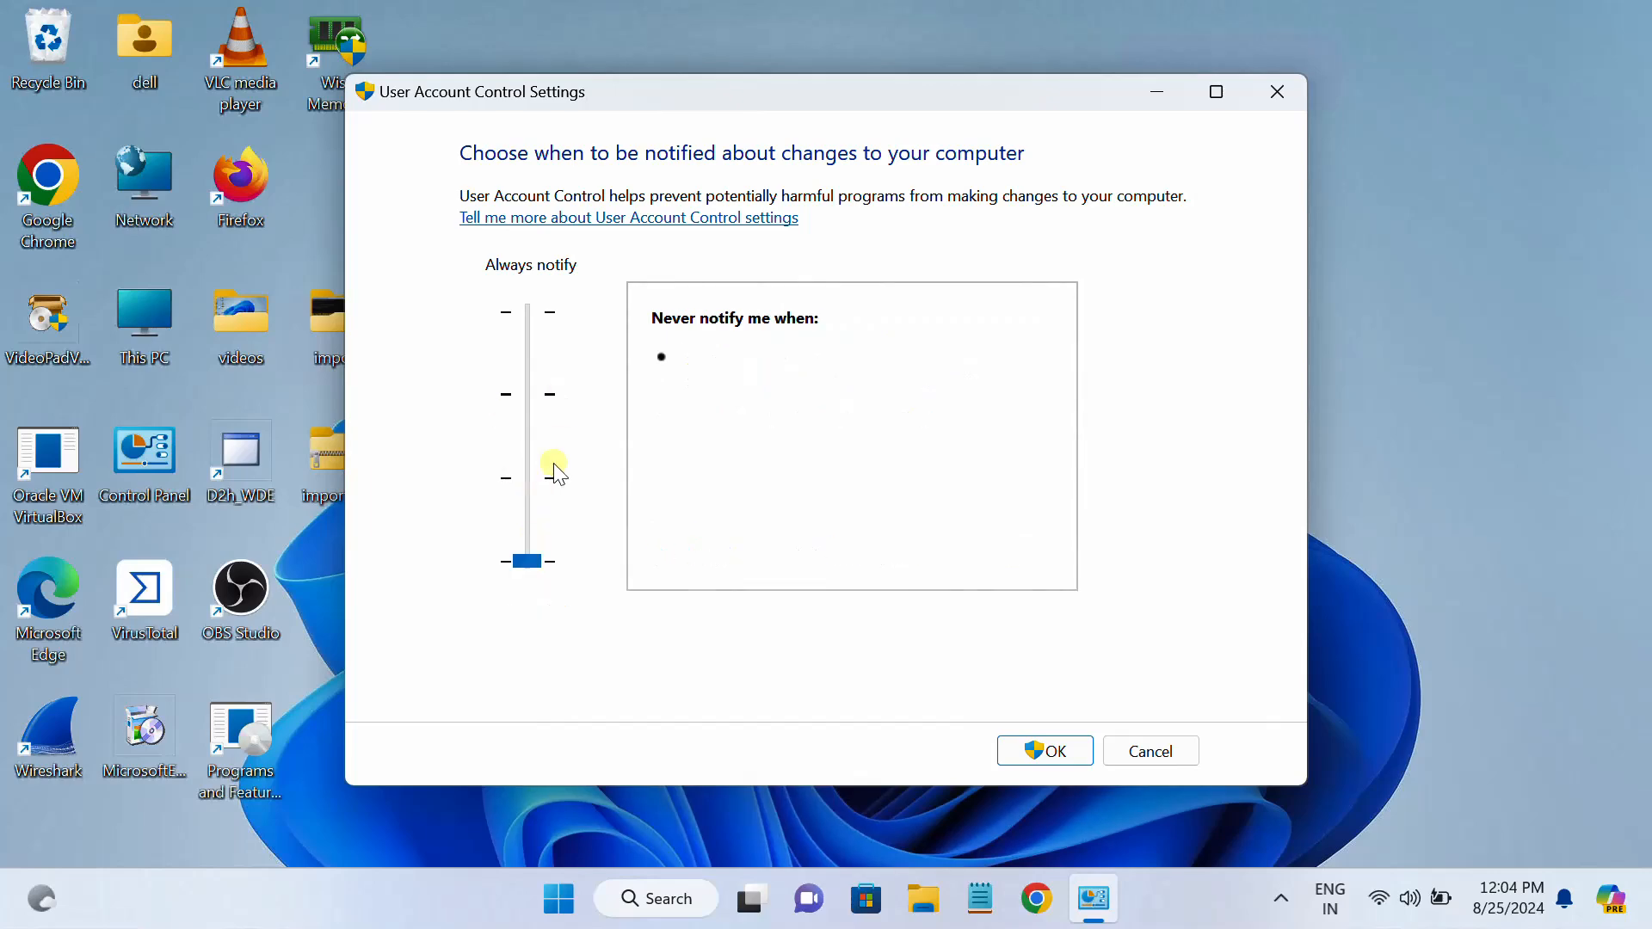
click(1054, 752)
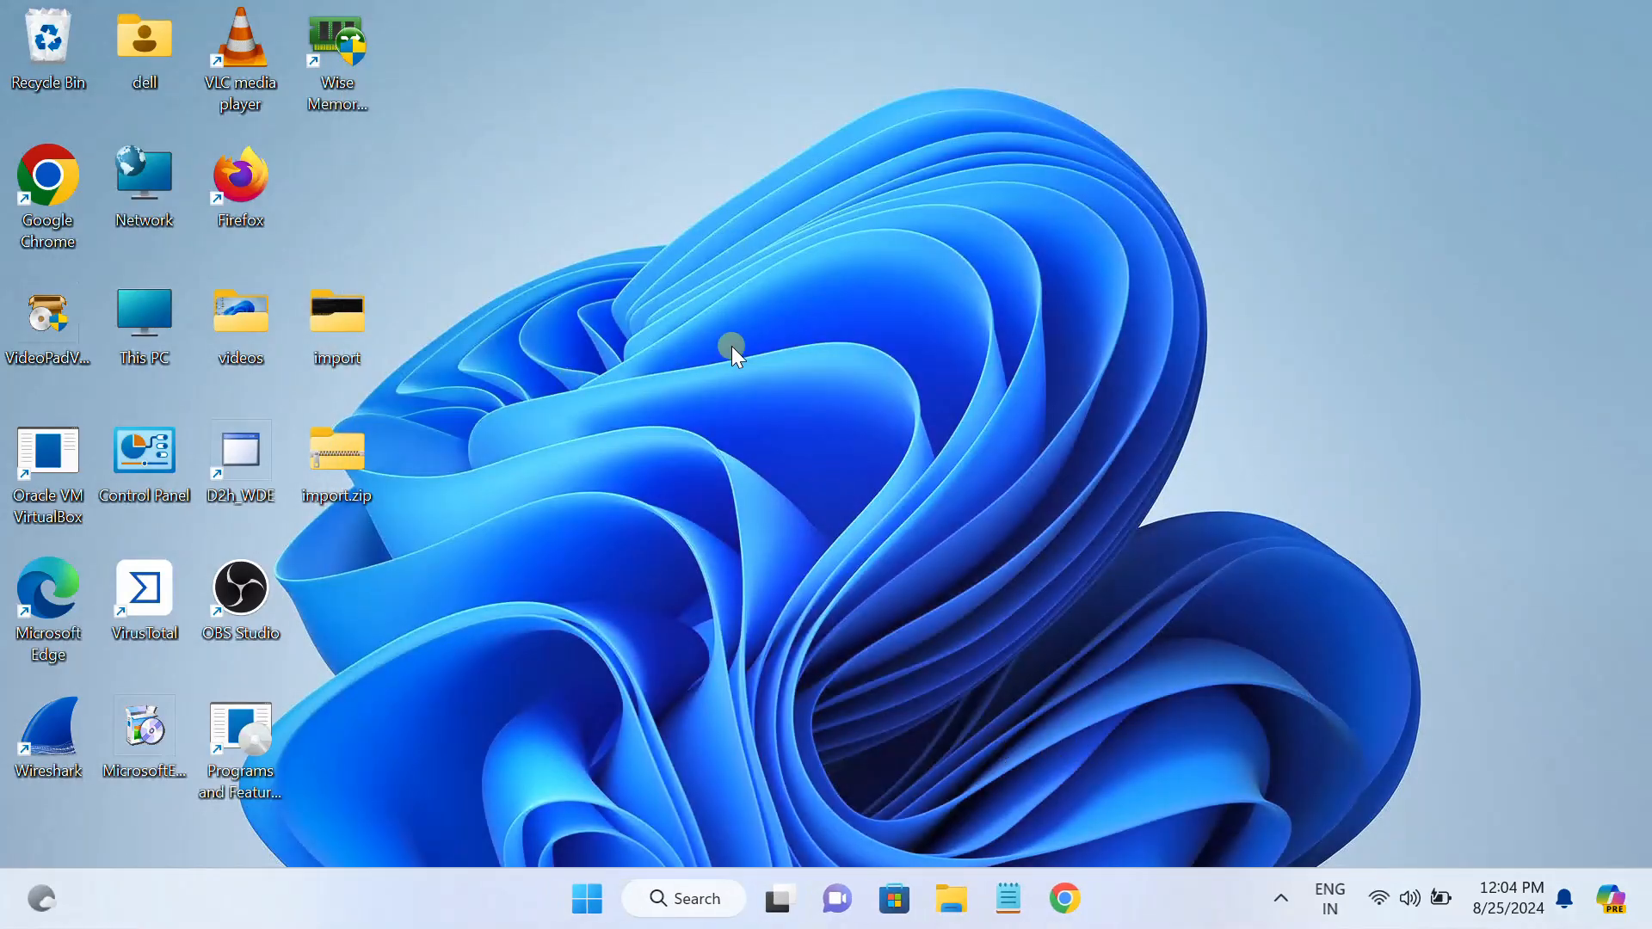
Find Command Prompt by searching for "cmd", run it as administrator, and close its window
click(689, 897)
text(cmd)
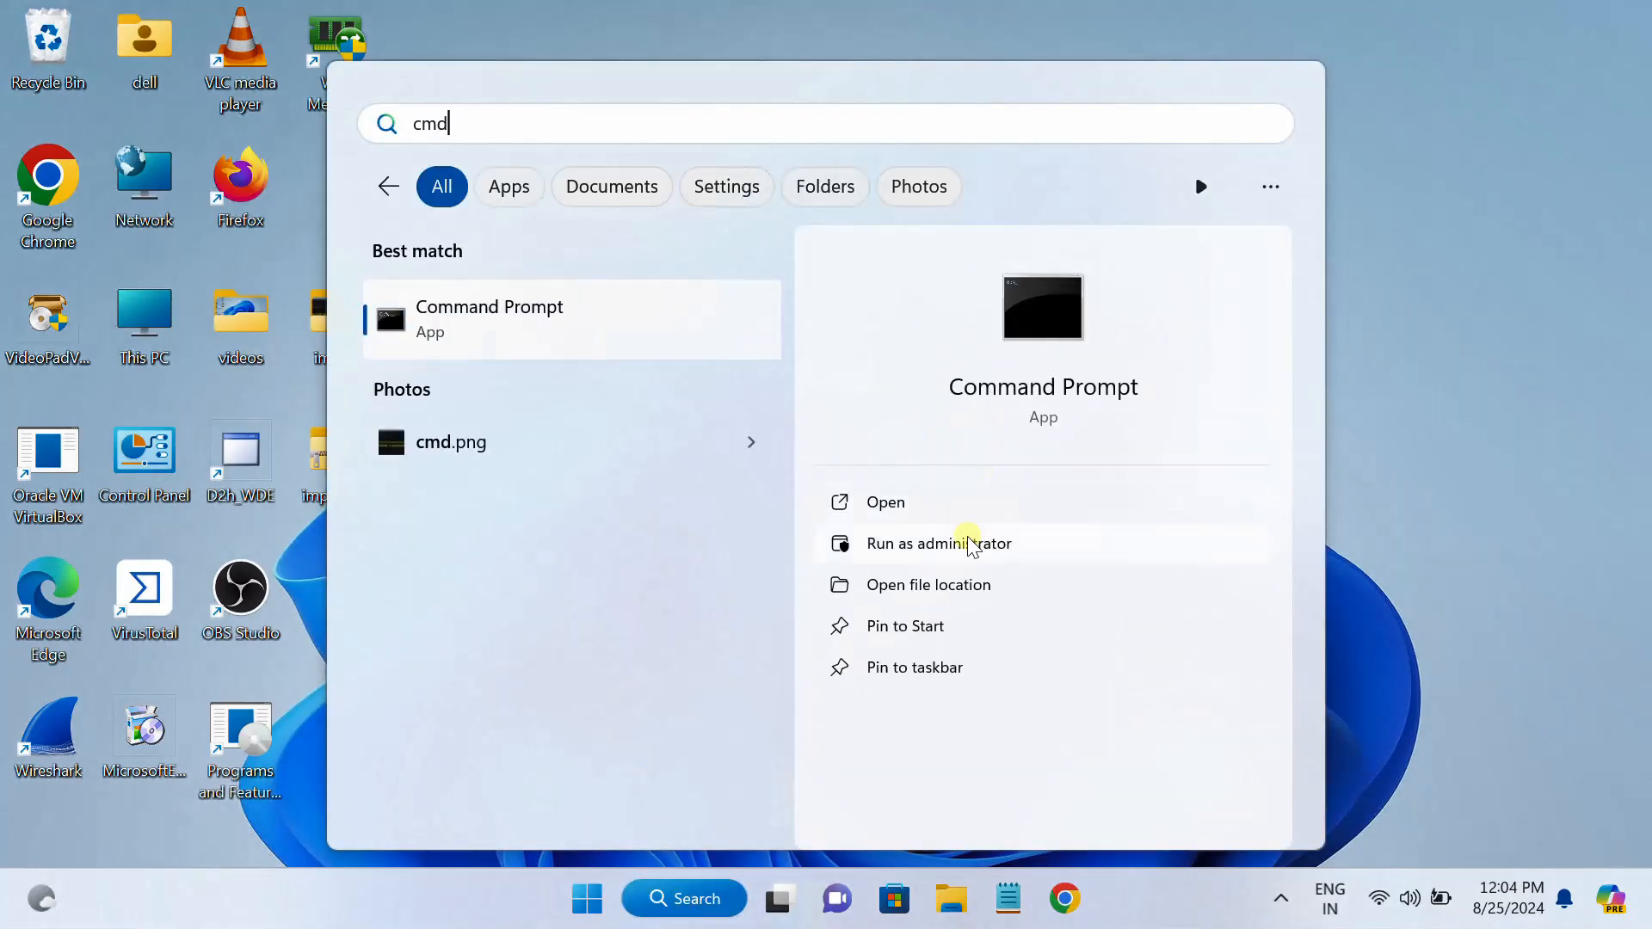
click(964, 542)
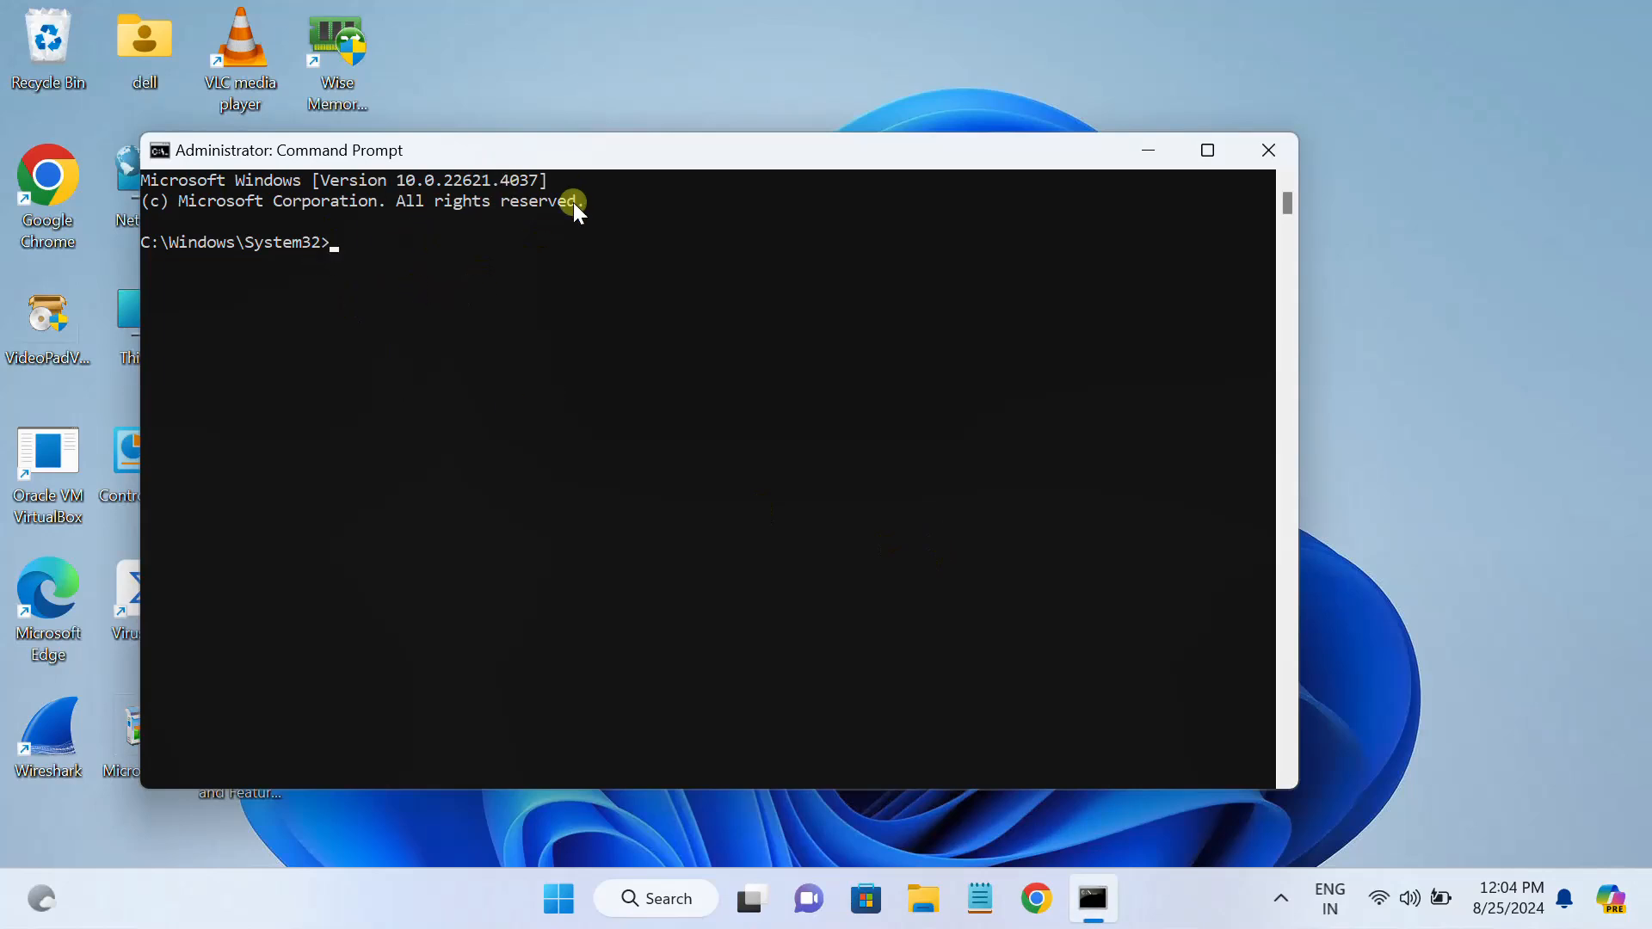
click(1273, 152)
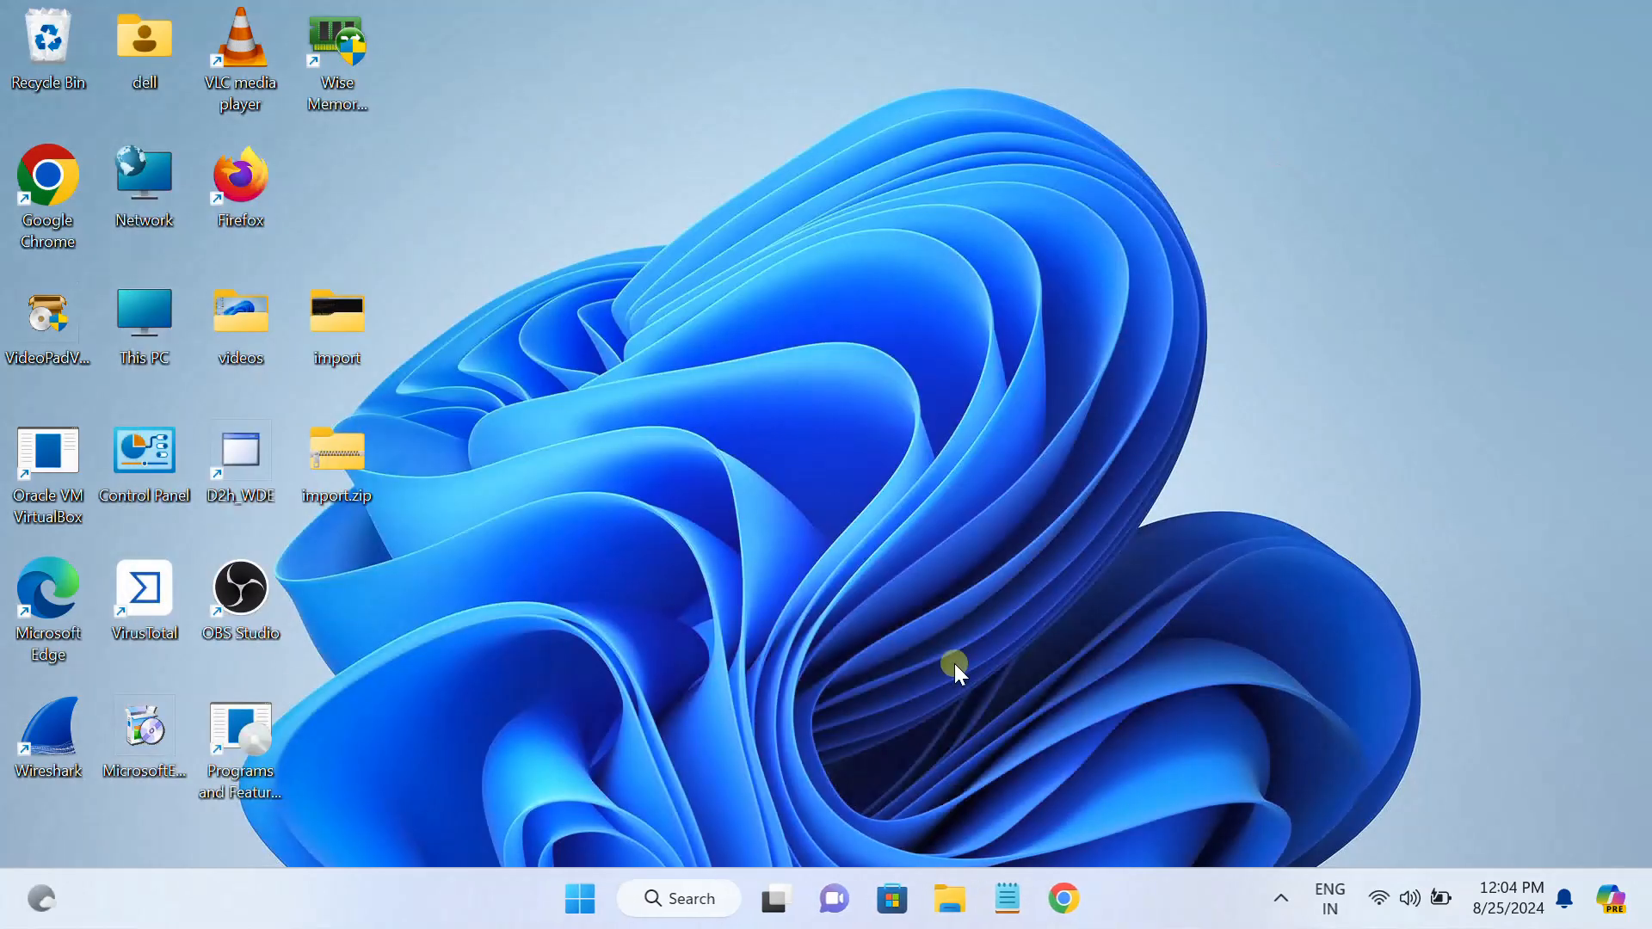
Search Windows for "control" and open the Control Panel
click(587, 898)
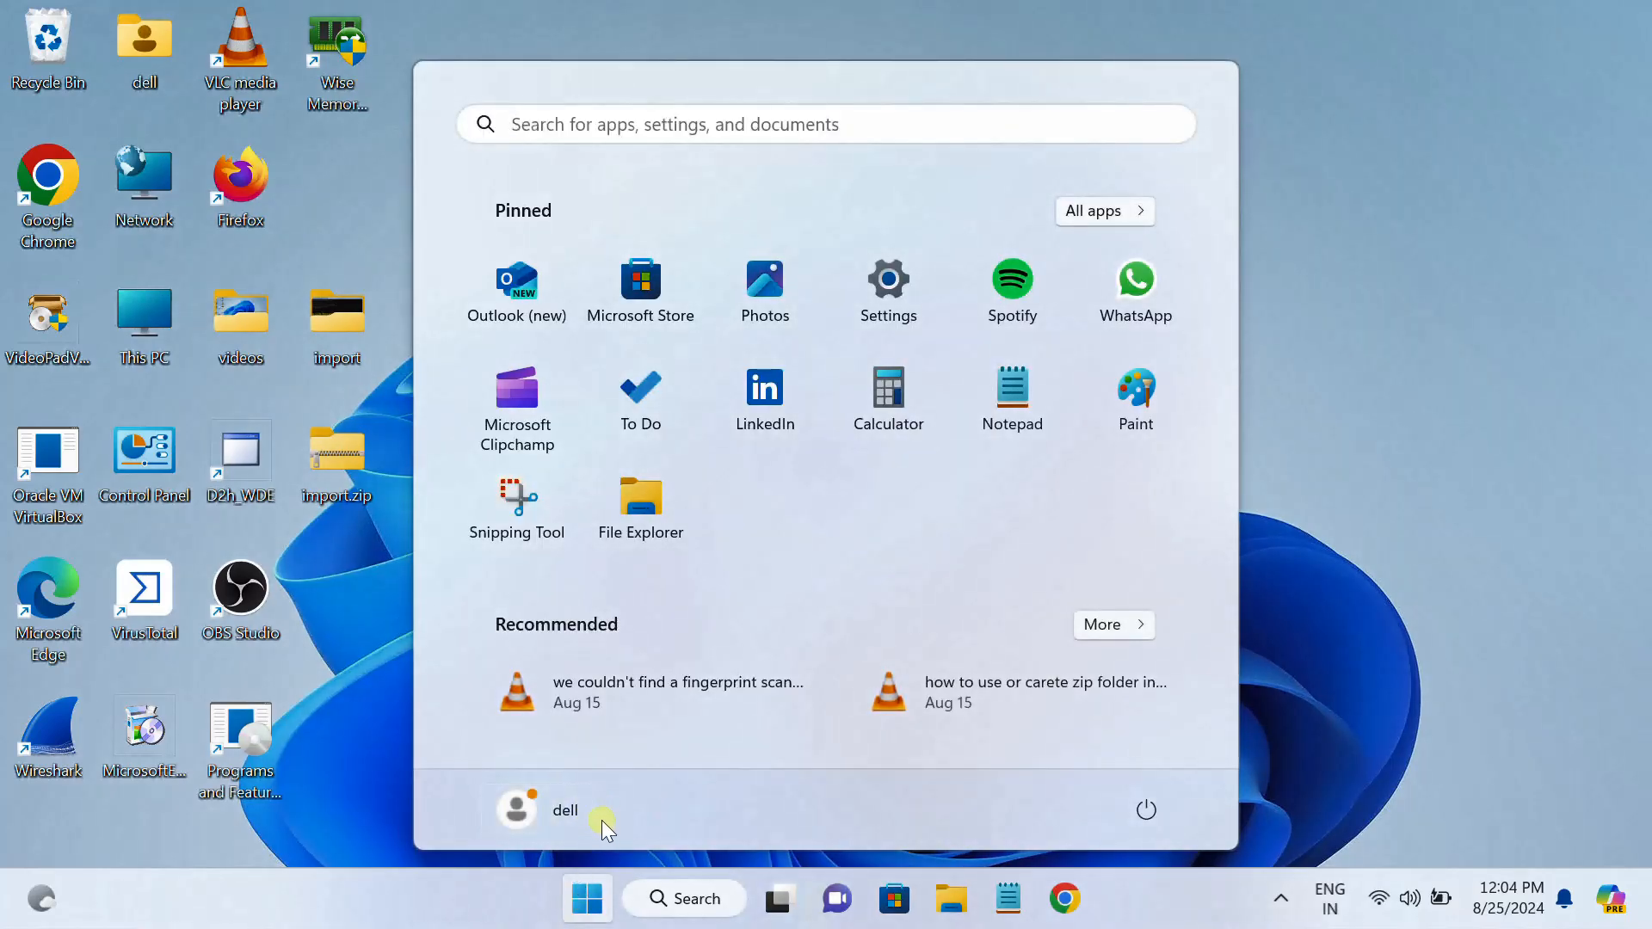
click(677, 899)
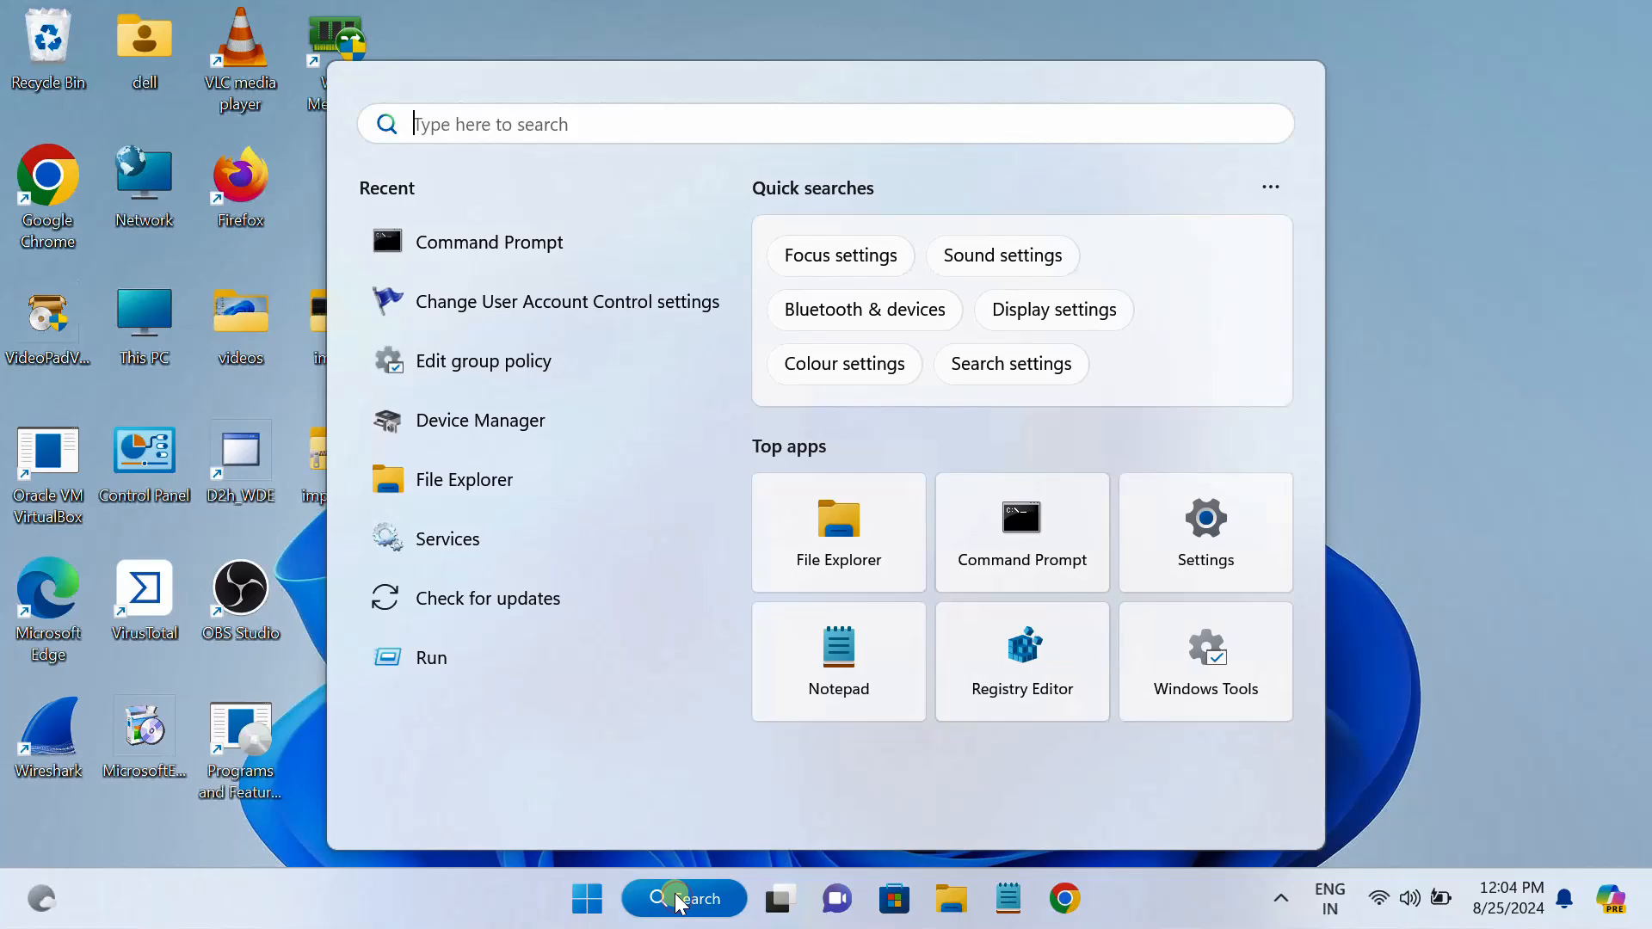
text(control)
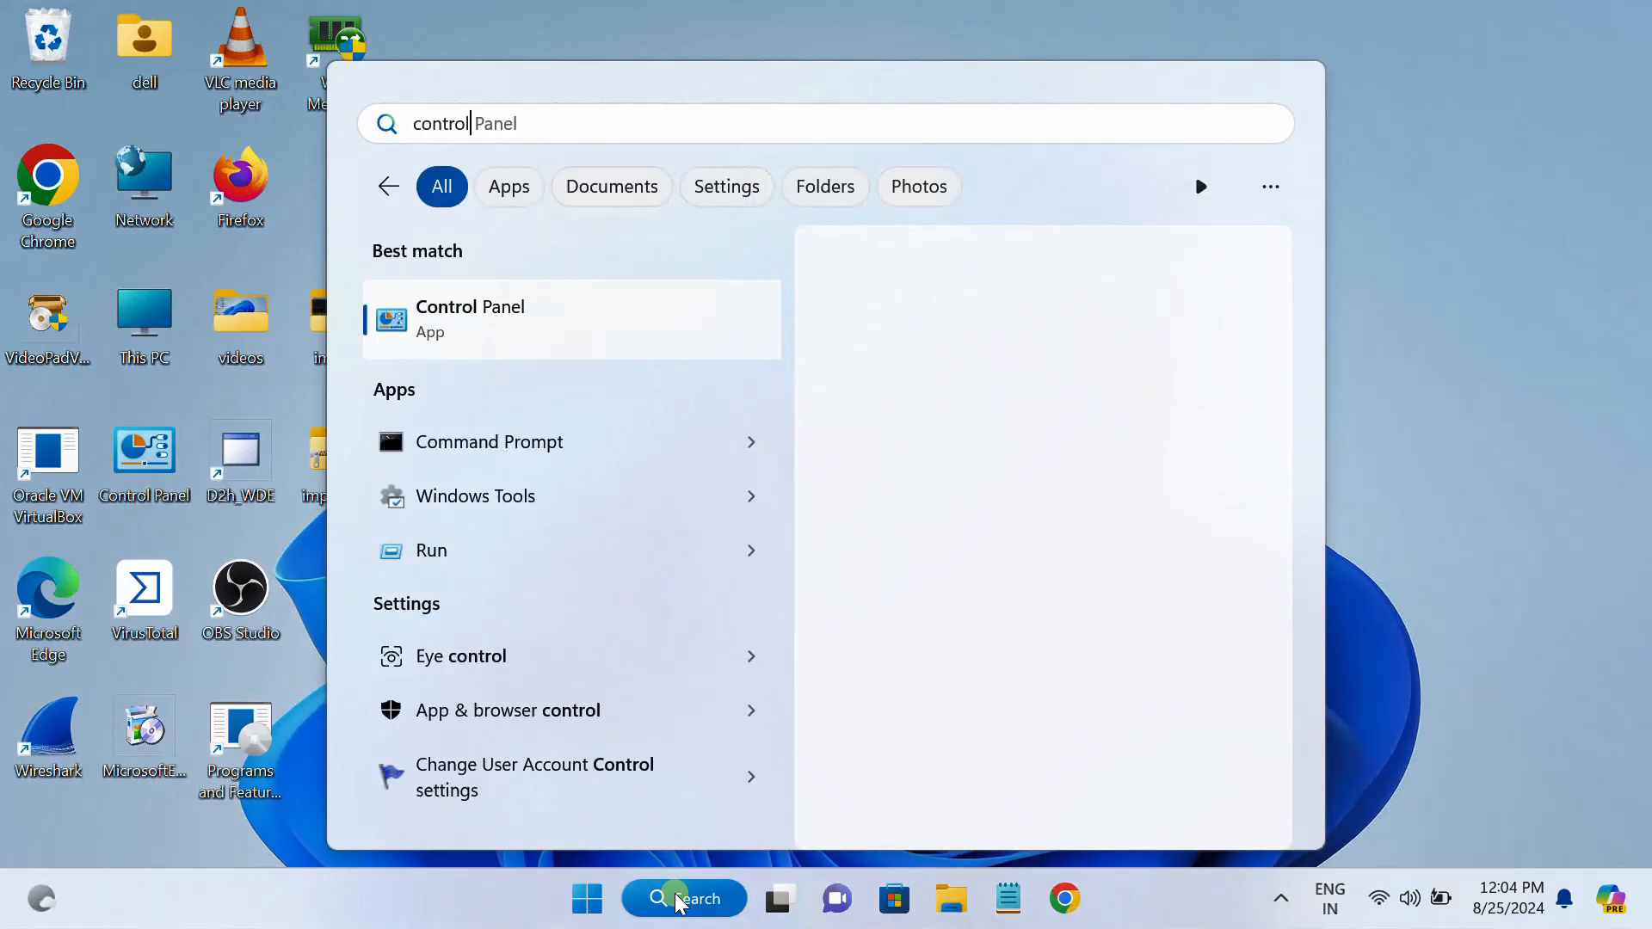
click(574, 322)
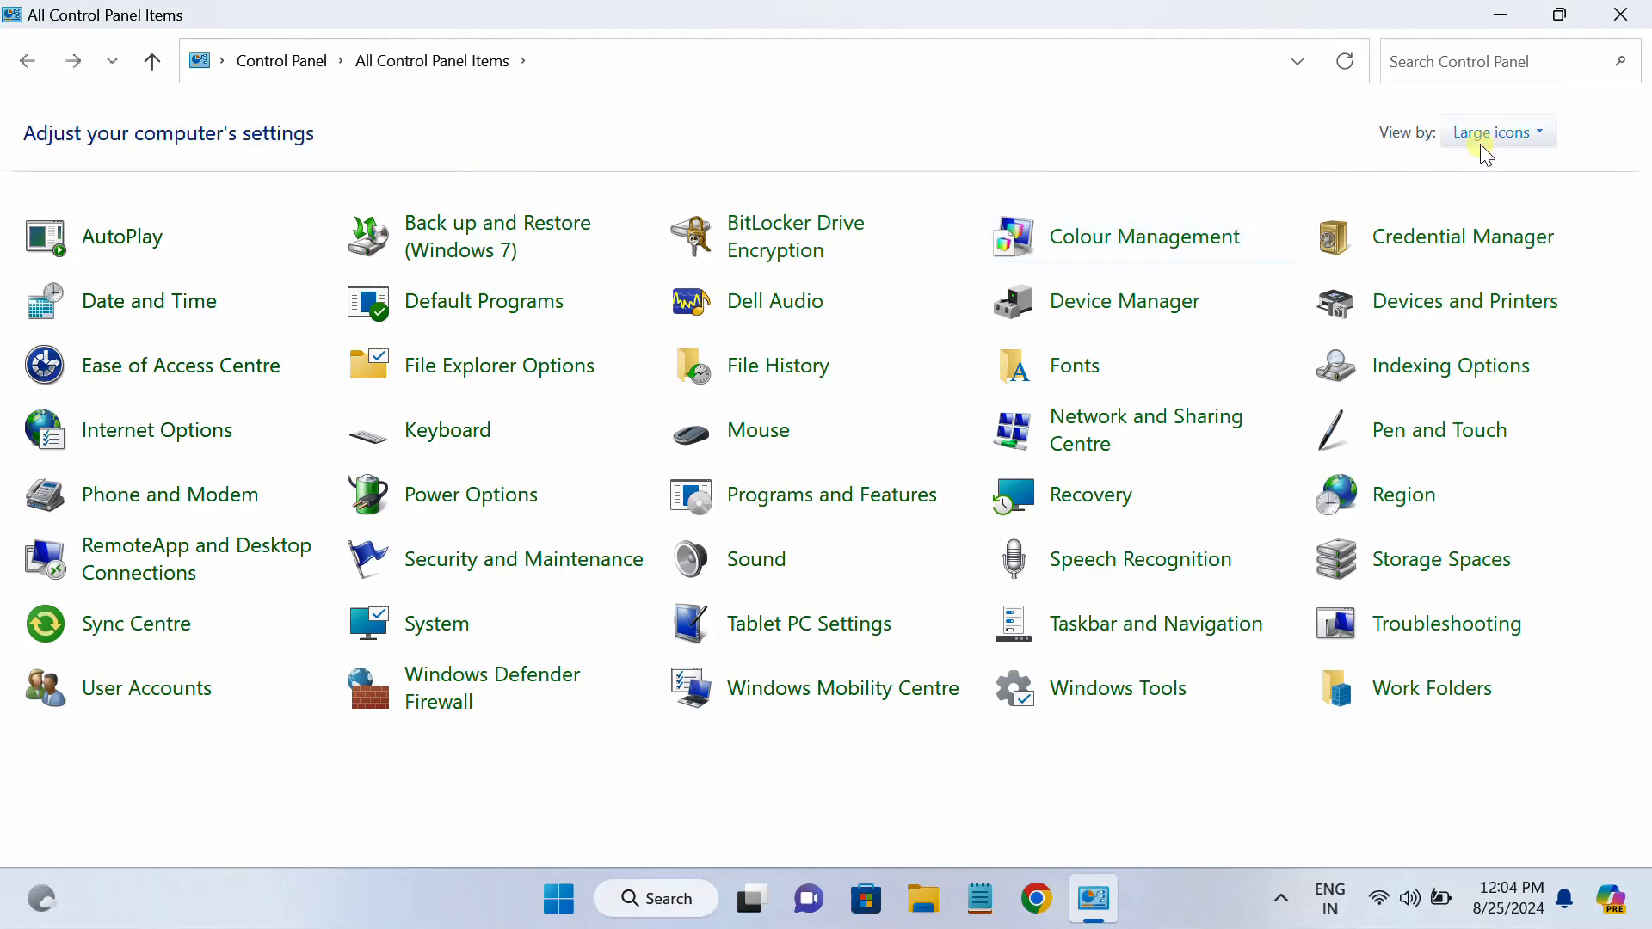
Switch the Control Panel view to Category and back to Large icons
click(1488, 138)
click(1502, 166)
click(1231, 131)
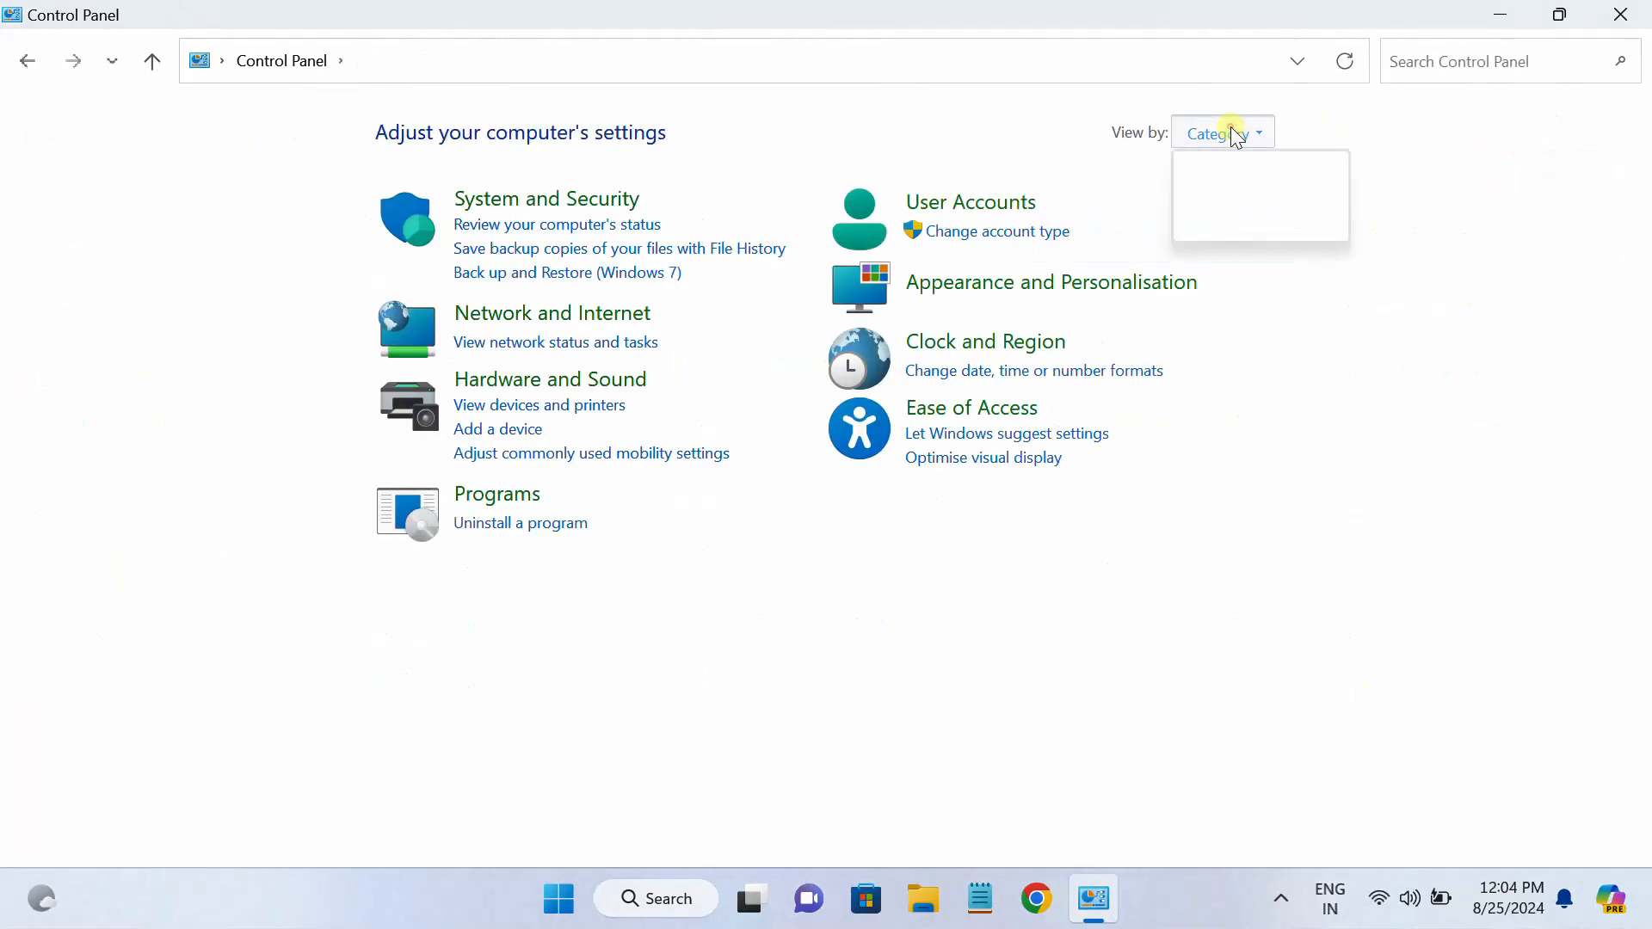
click(1248, 202)
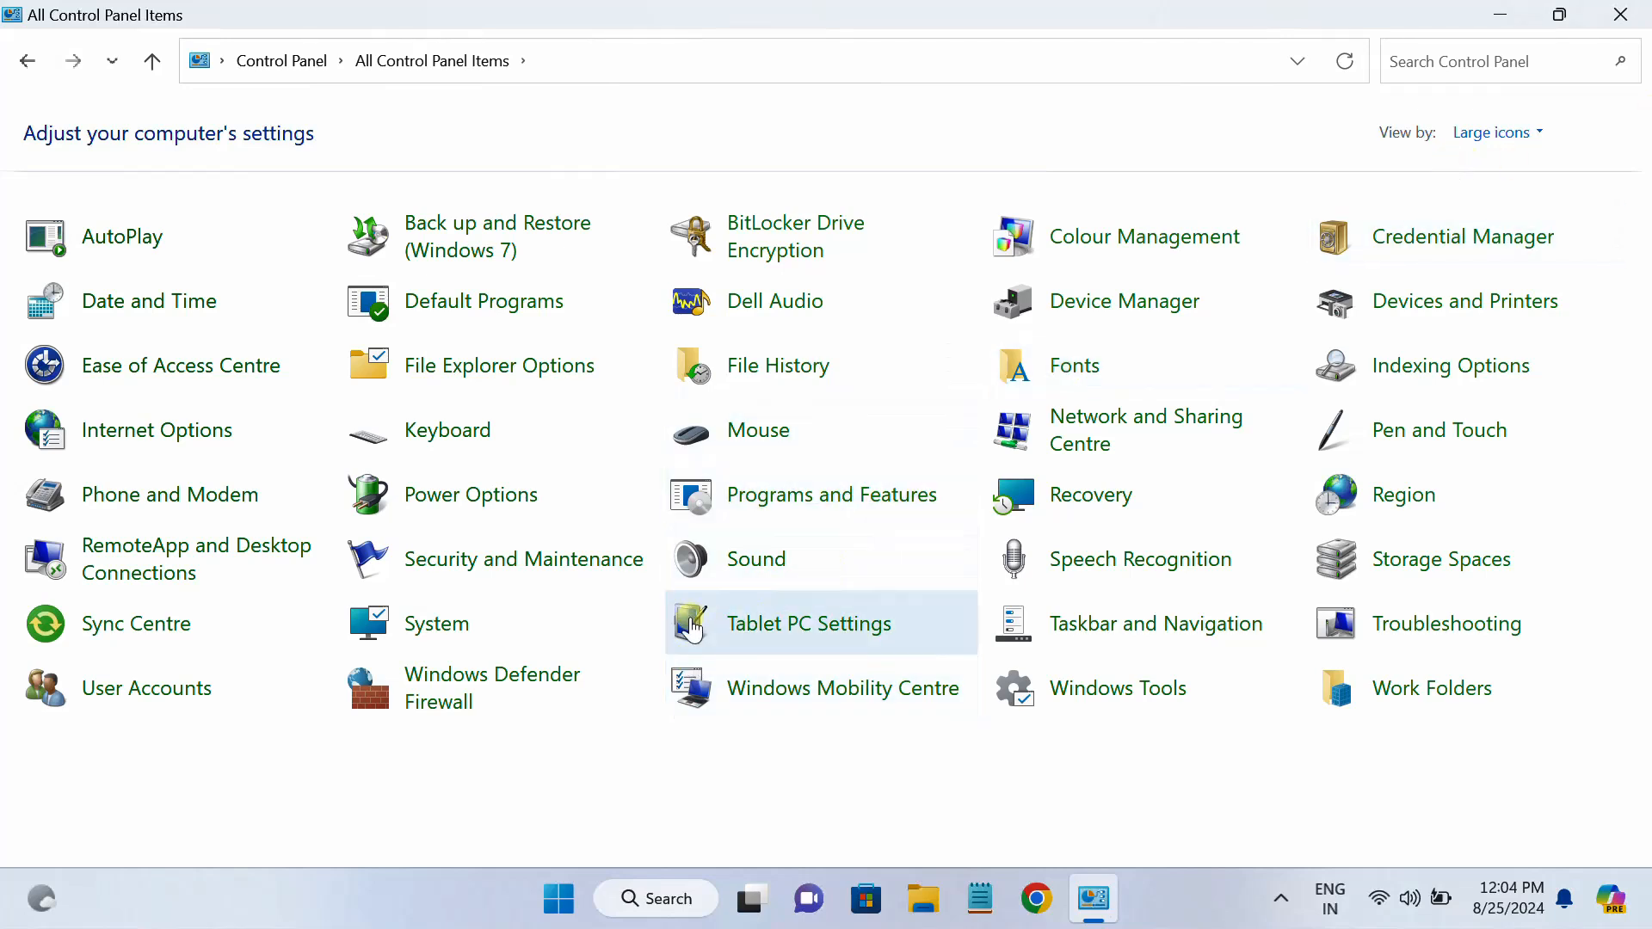
Open User Accounts in the Control Panel and bring up the list for managing another account
click(166, 699)
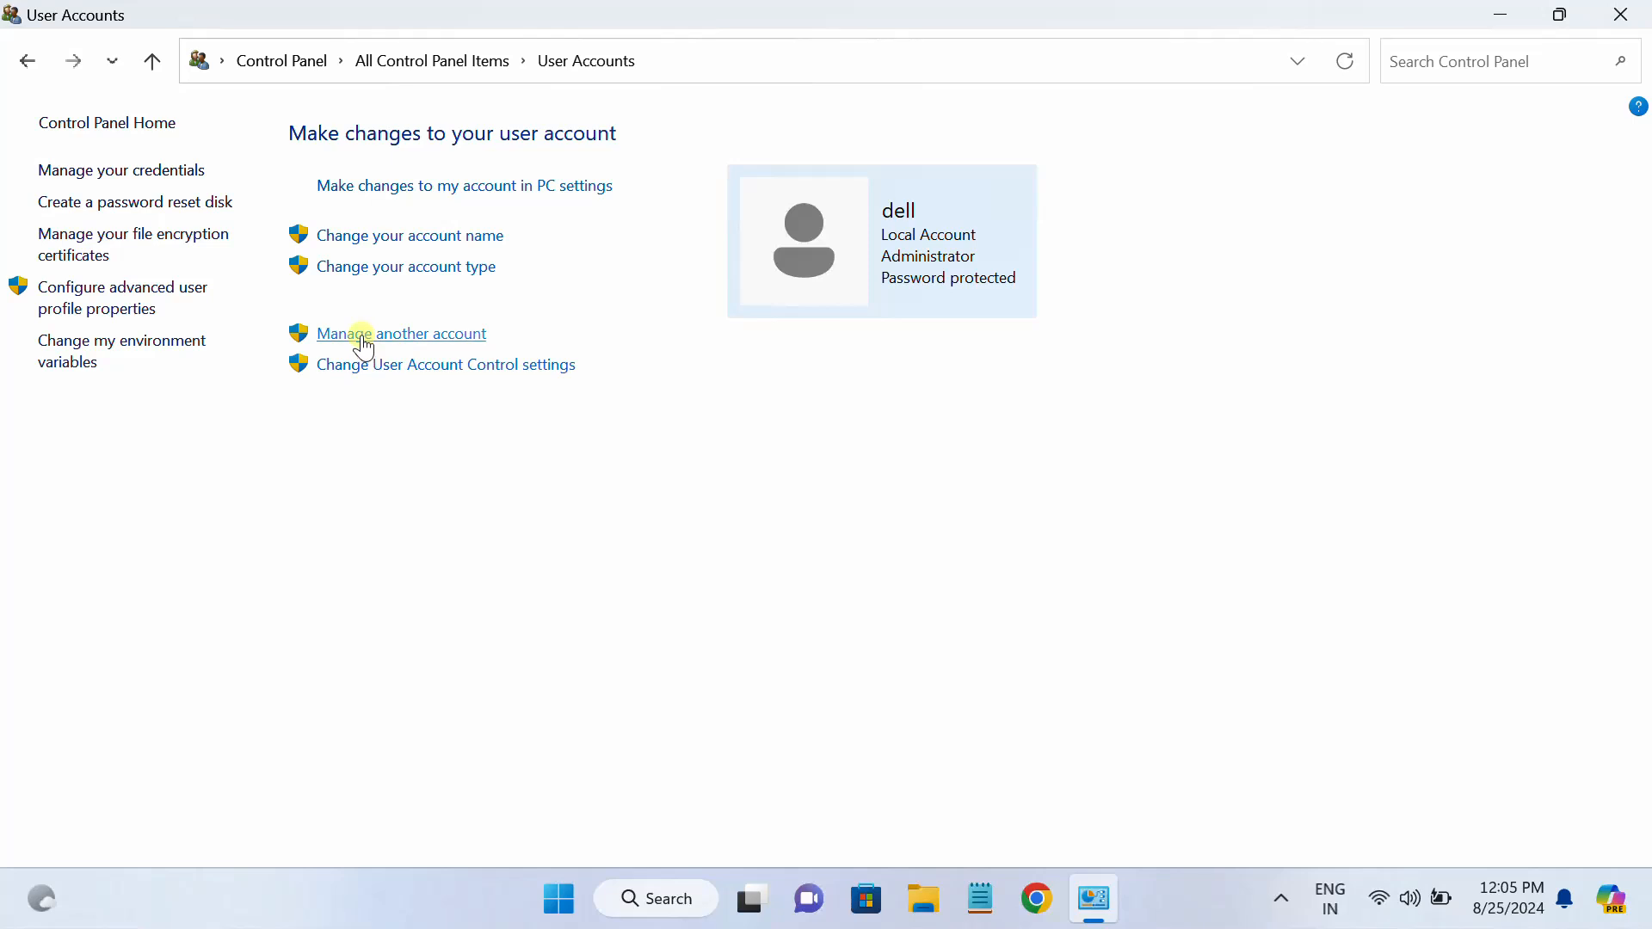
click(452, 342)
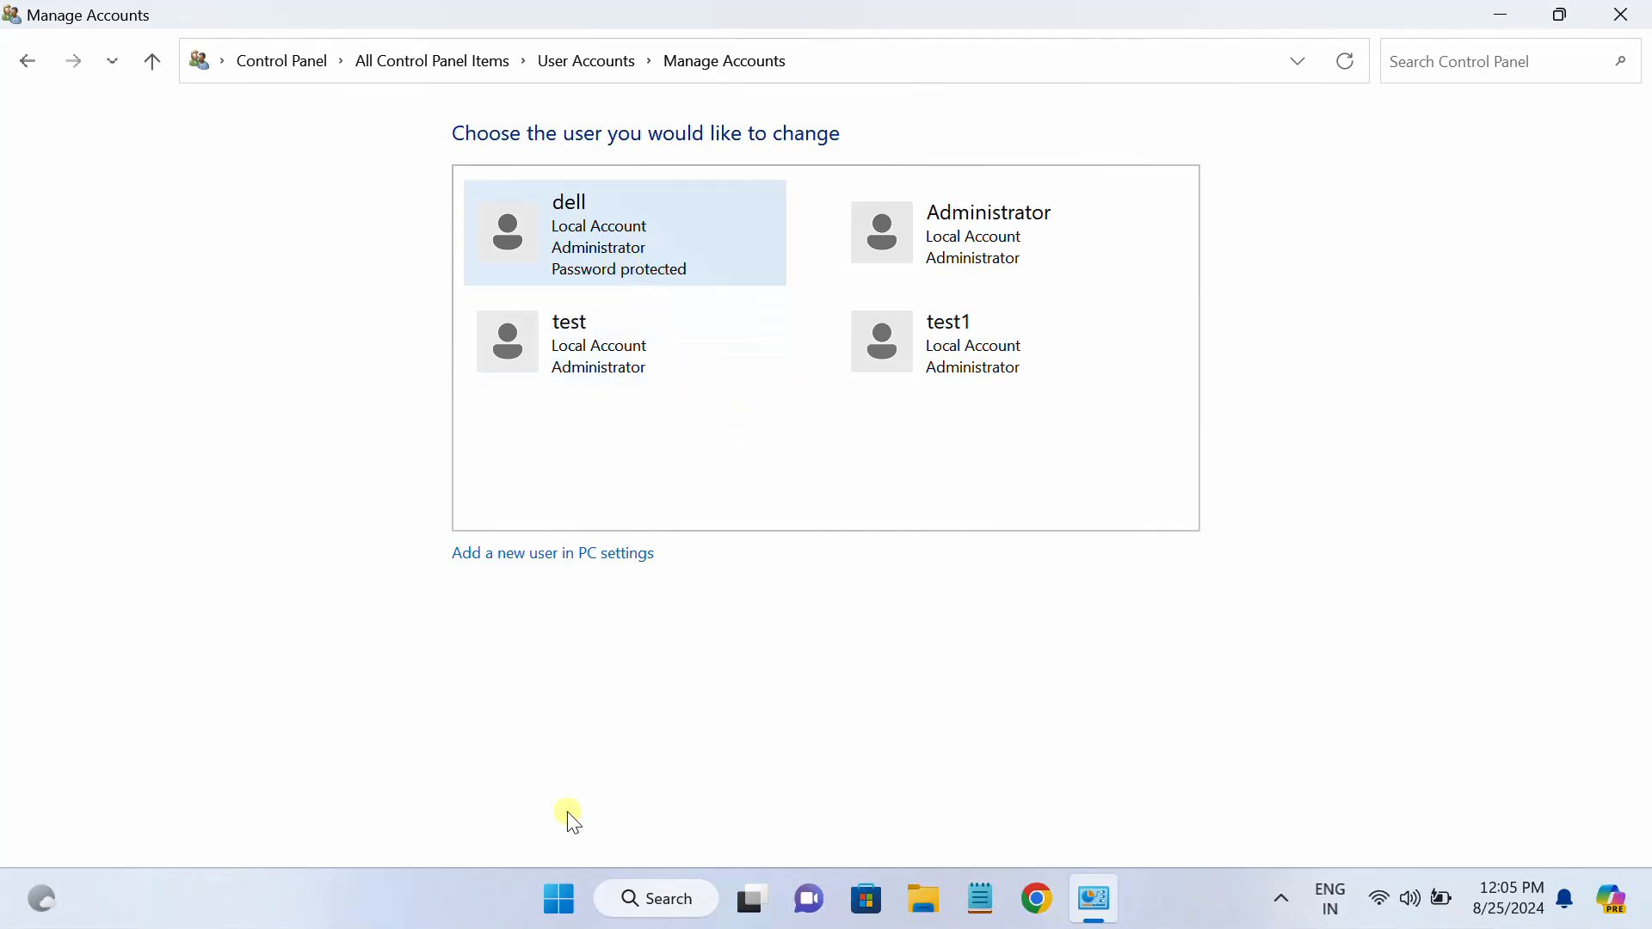
click(561, 895)
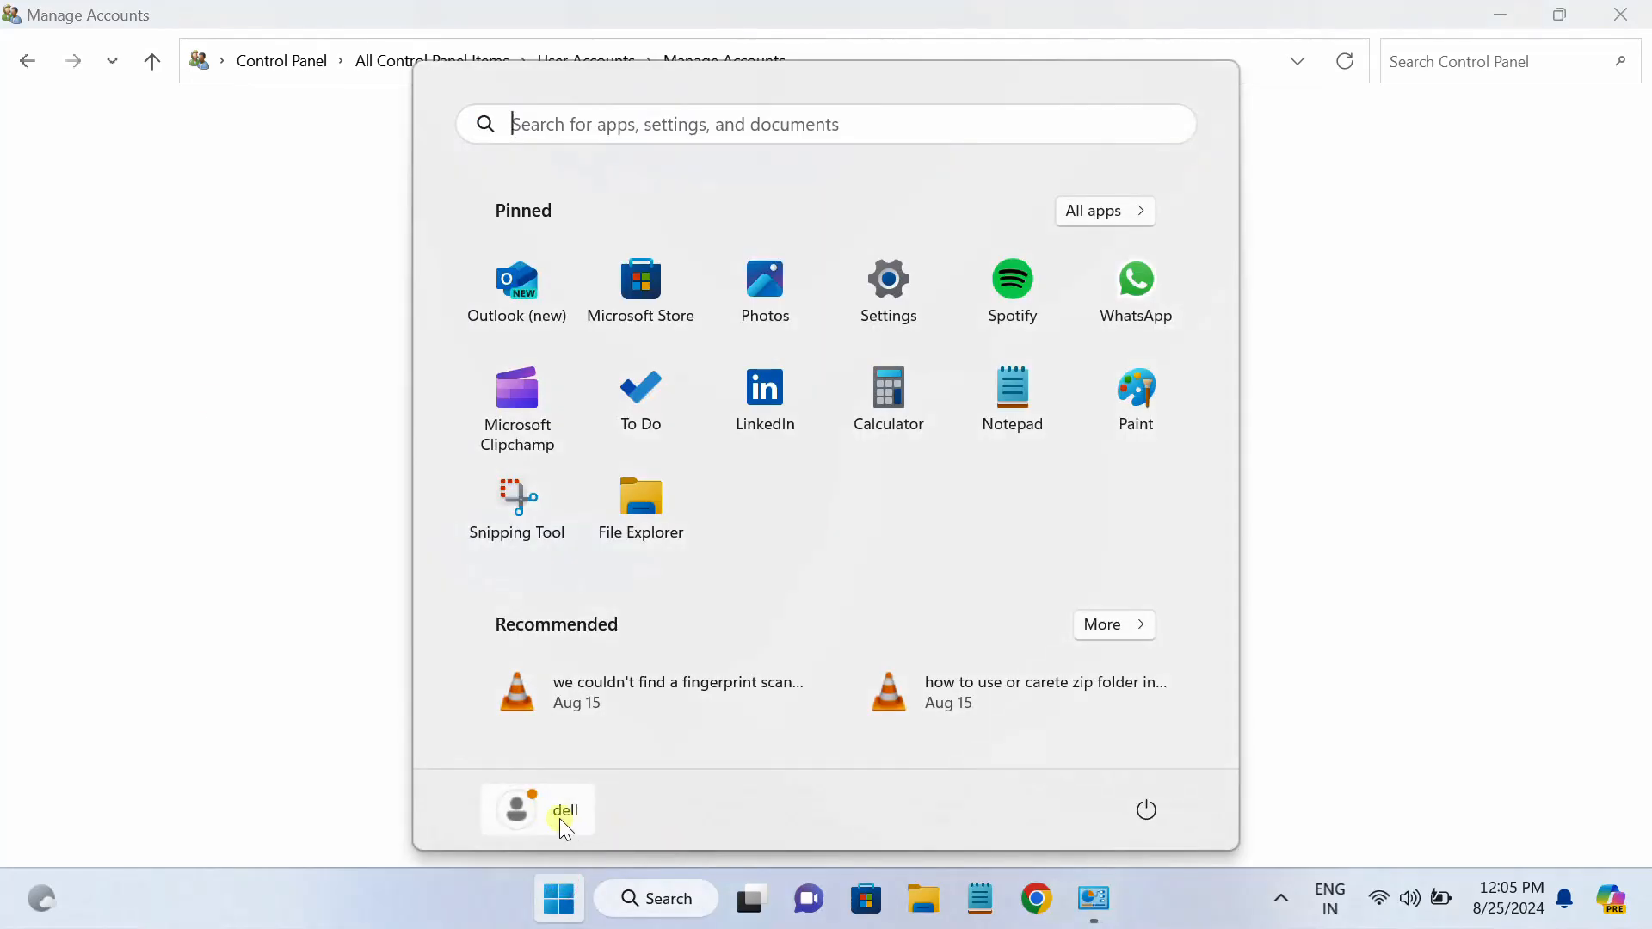
click(302, 335)
View the change options of the dell account and the Administrator account, returning to the account list
click(567, 247)
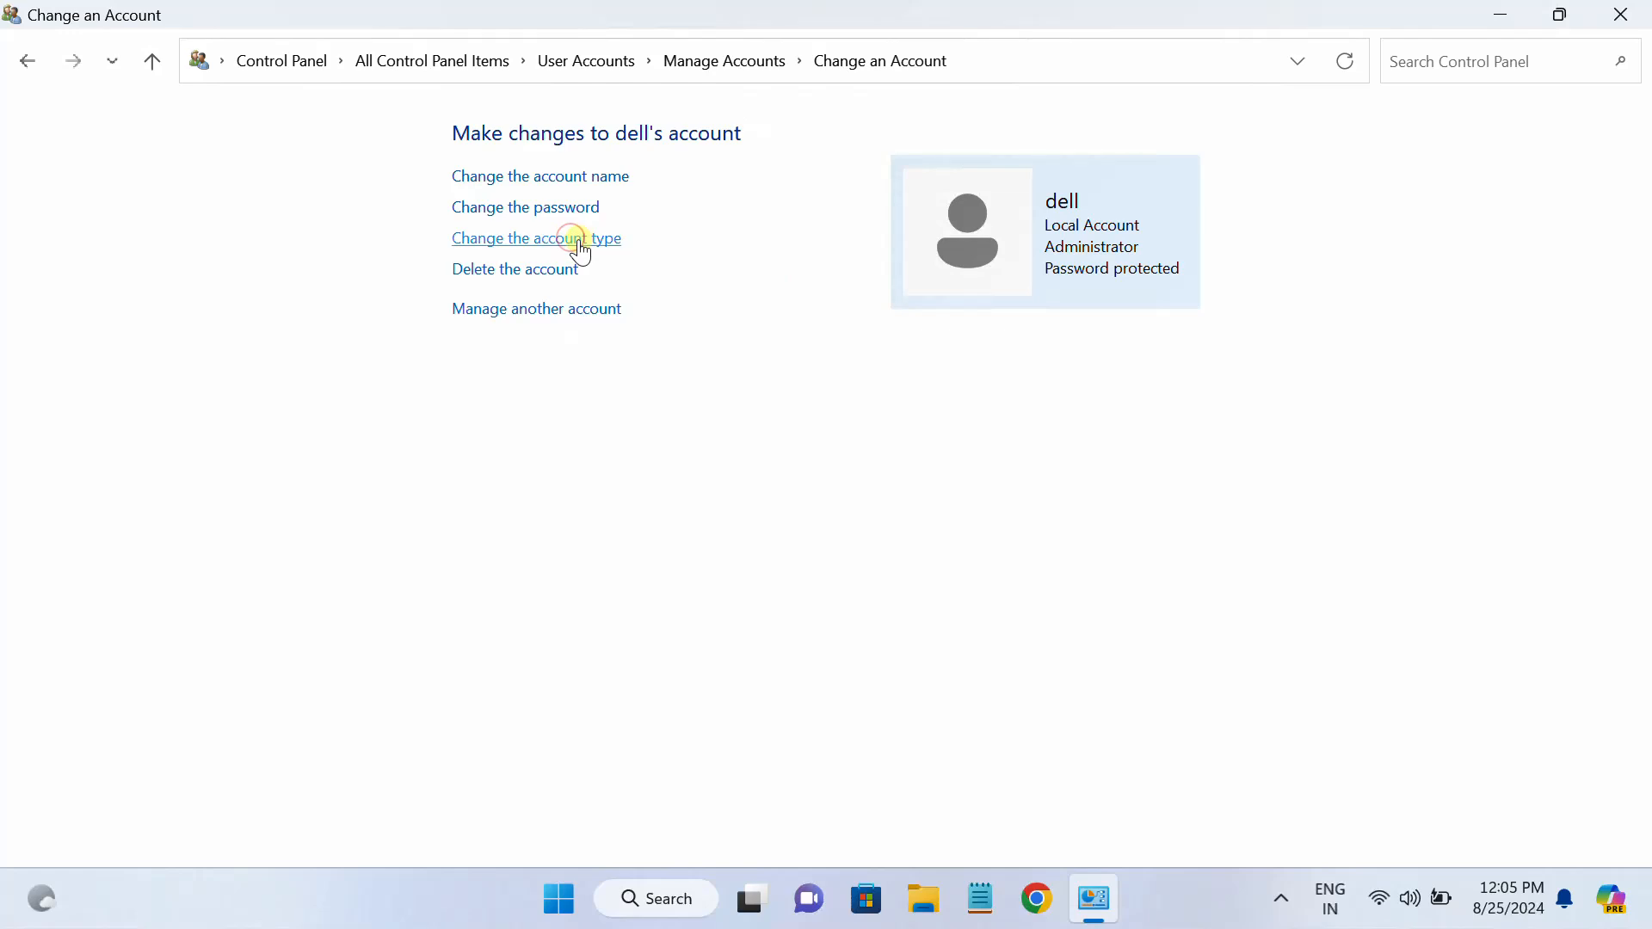
click(162, 67)
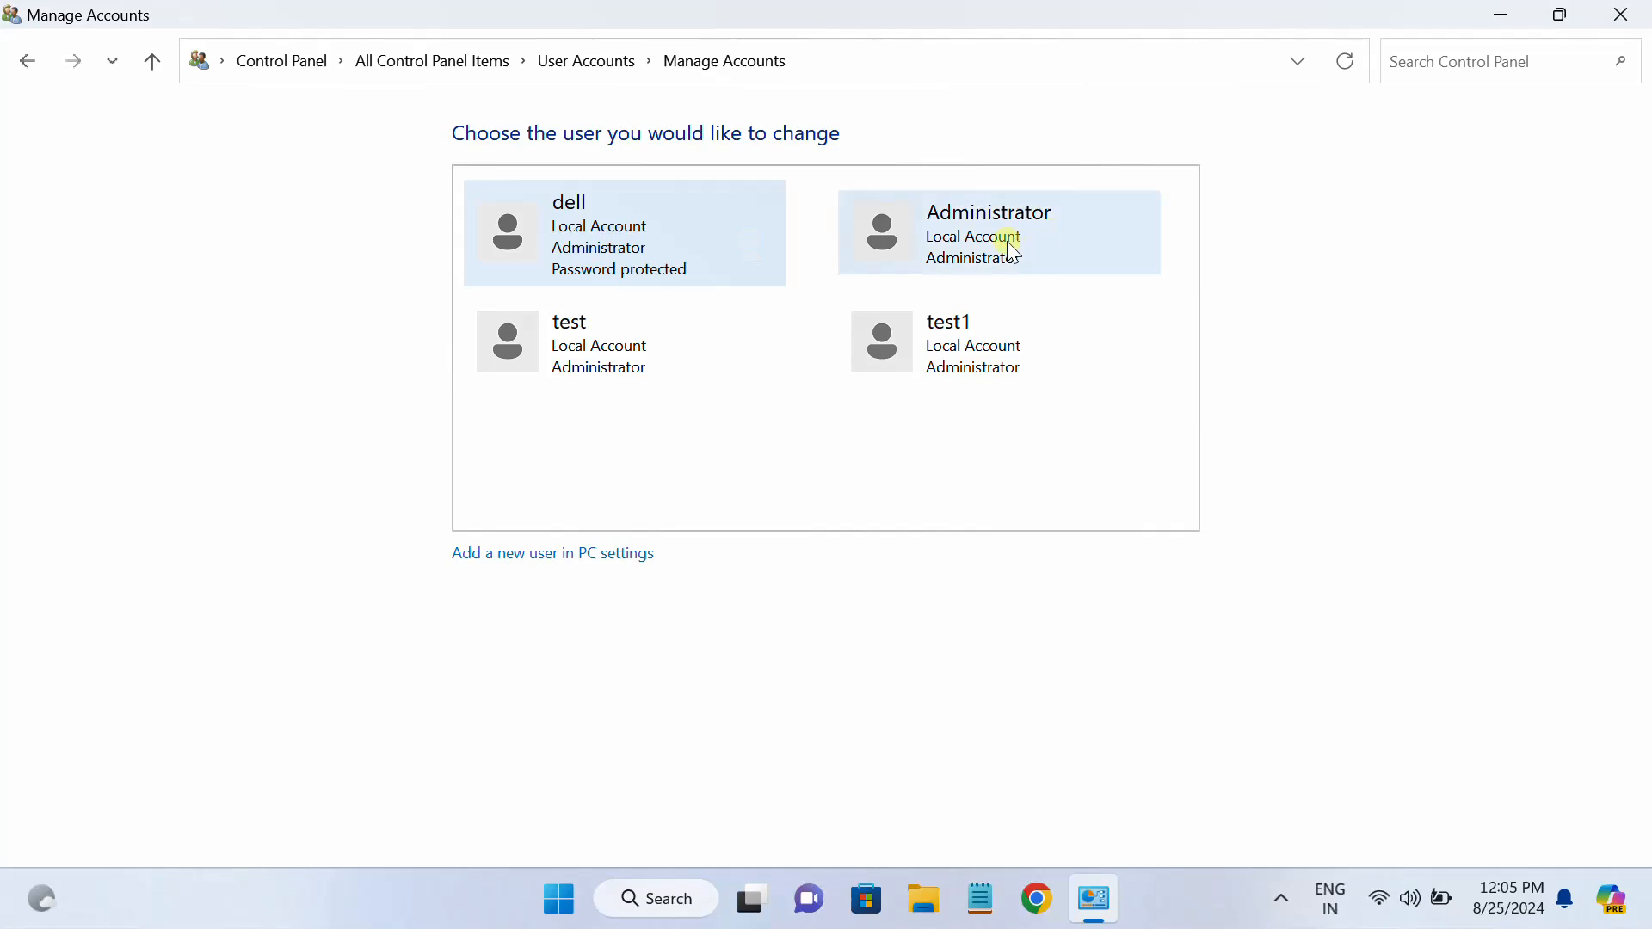
click(1004, 242)
click(152, 65)
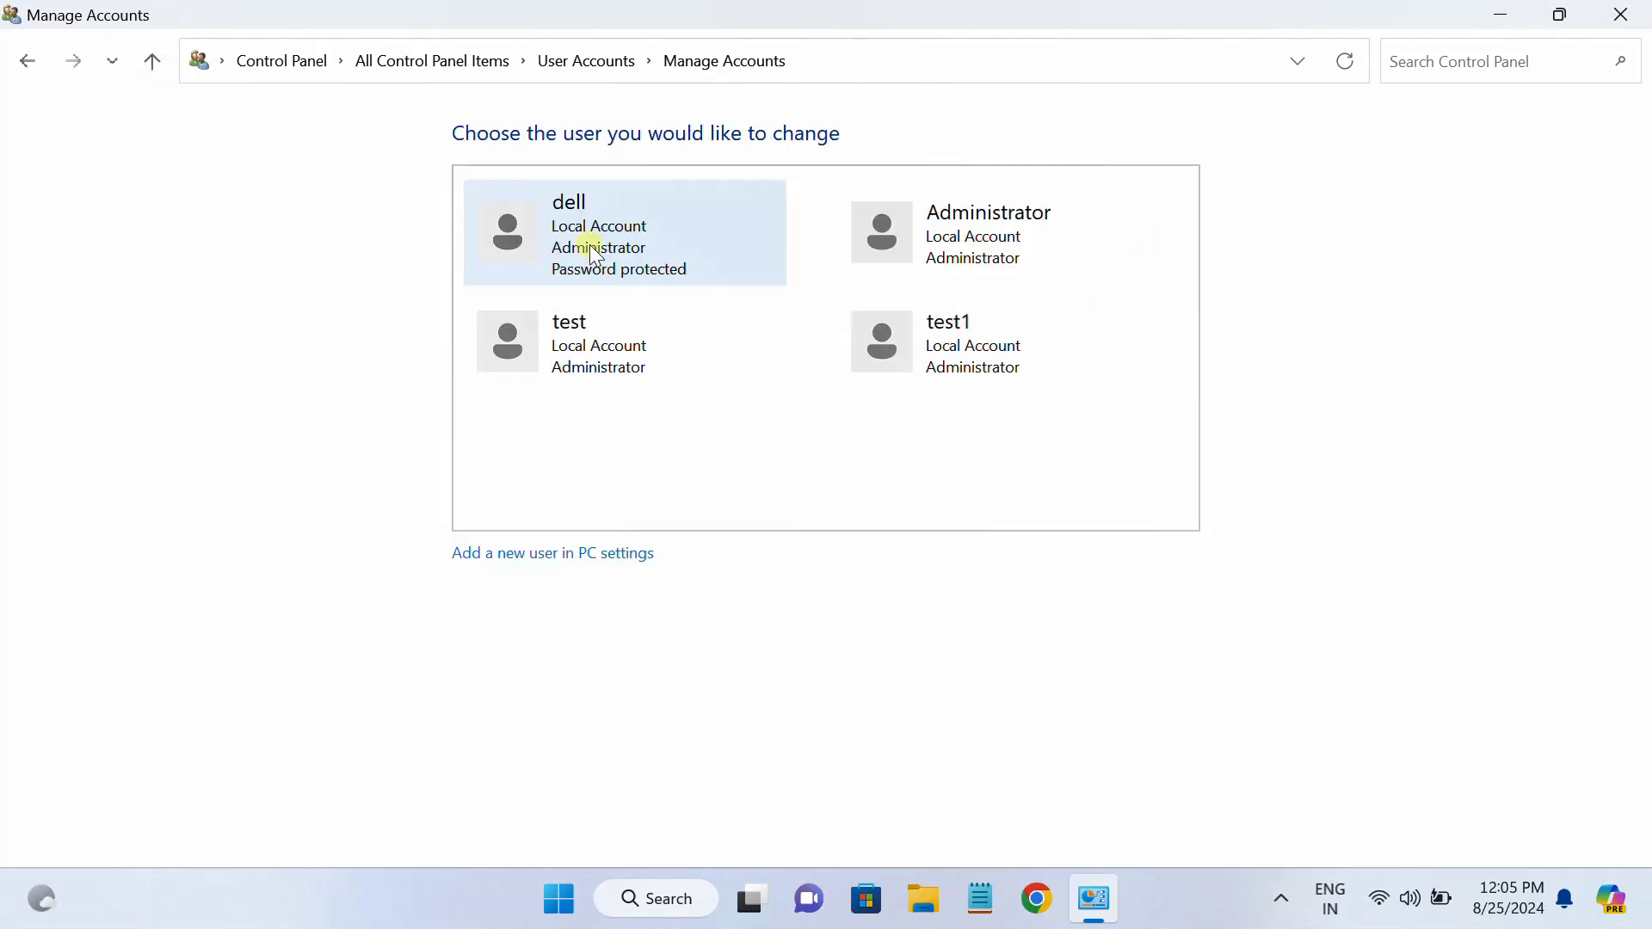
Open the account type options for the dell account, select Administrator, and return to the account list without applying
click(605, 245)
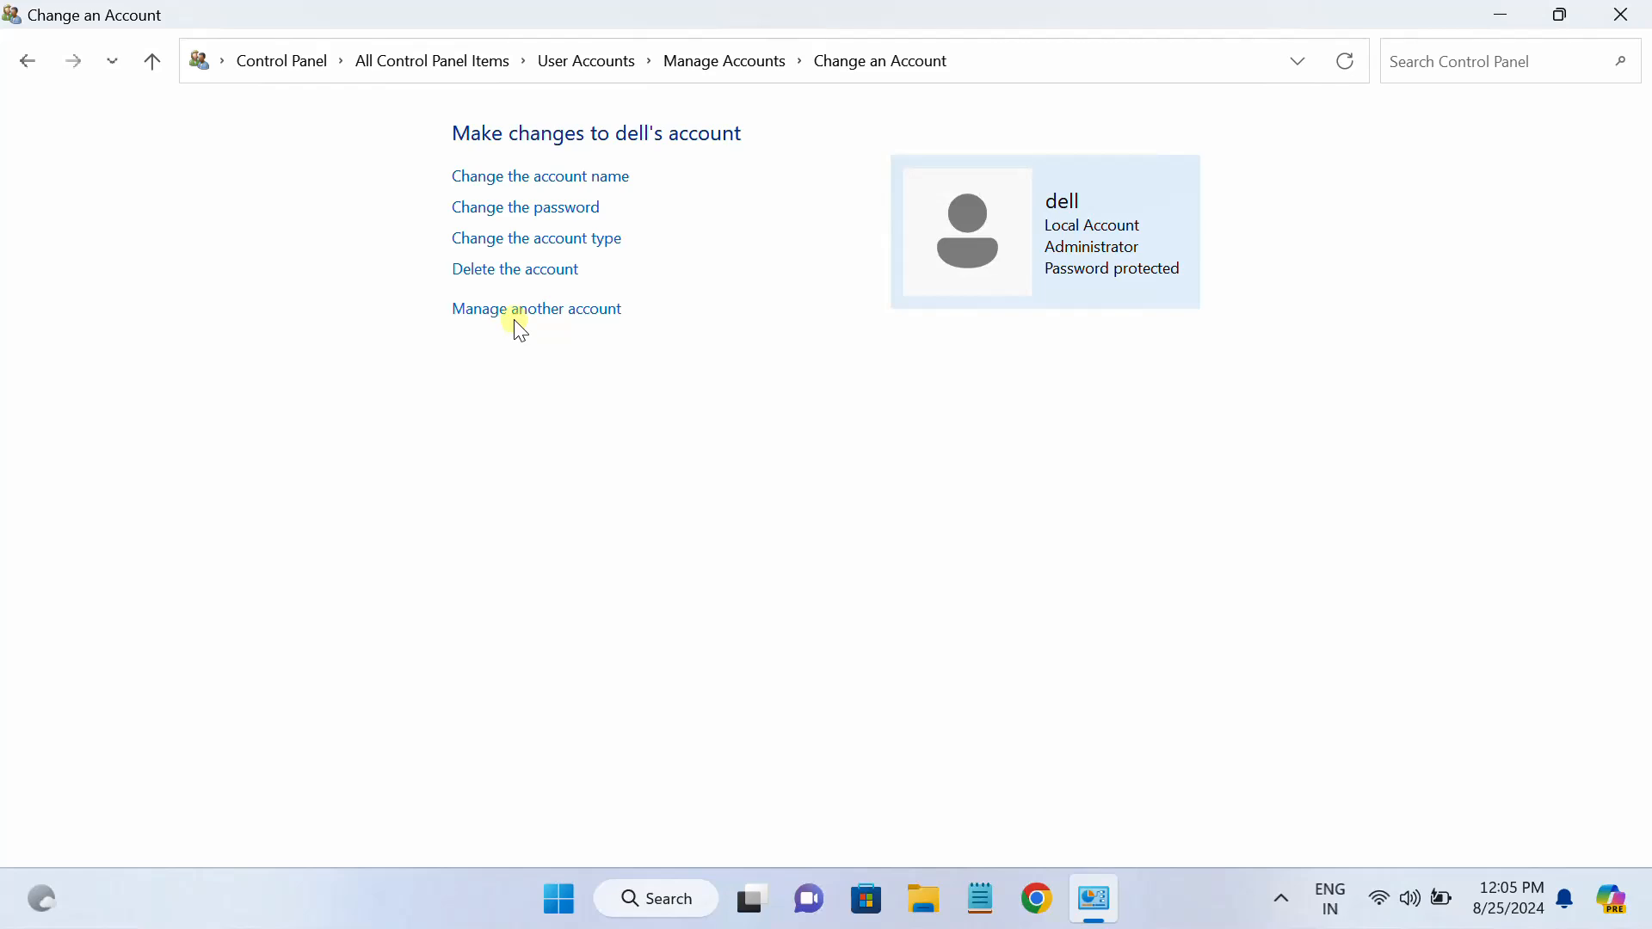
click(600, 239)
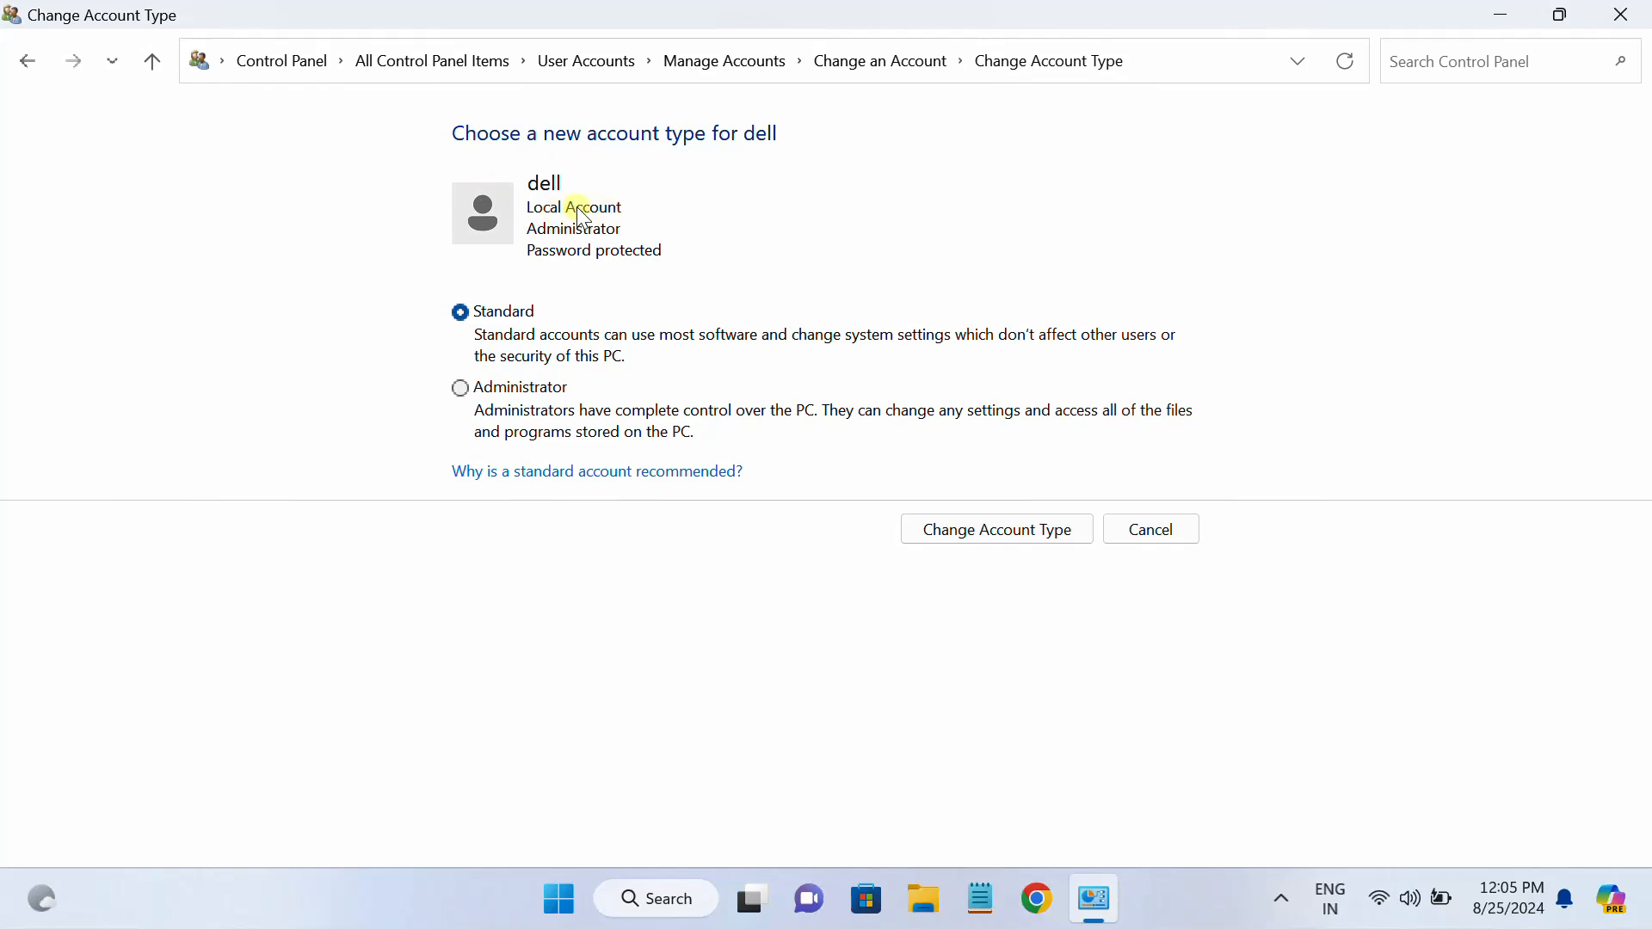
click(462, 391)
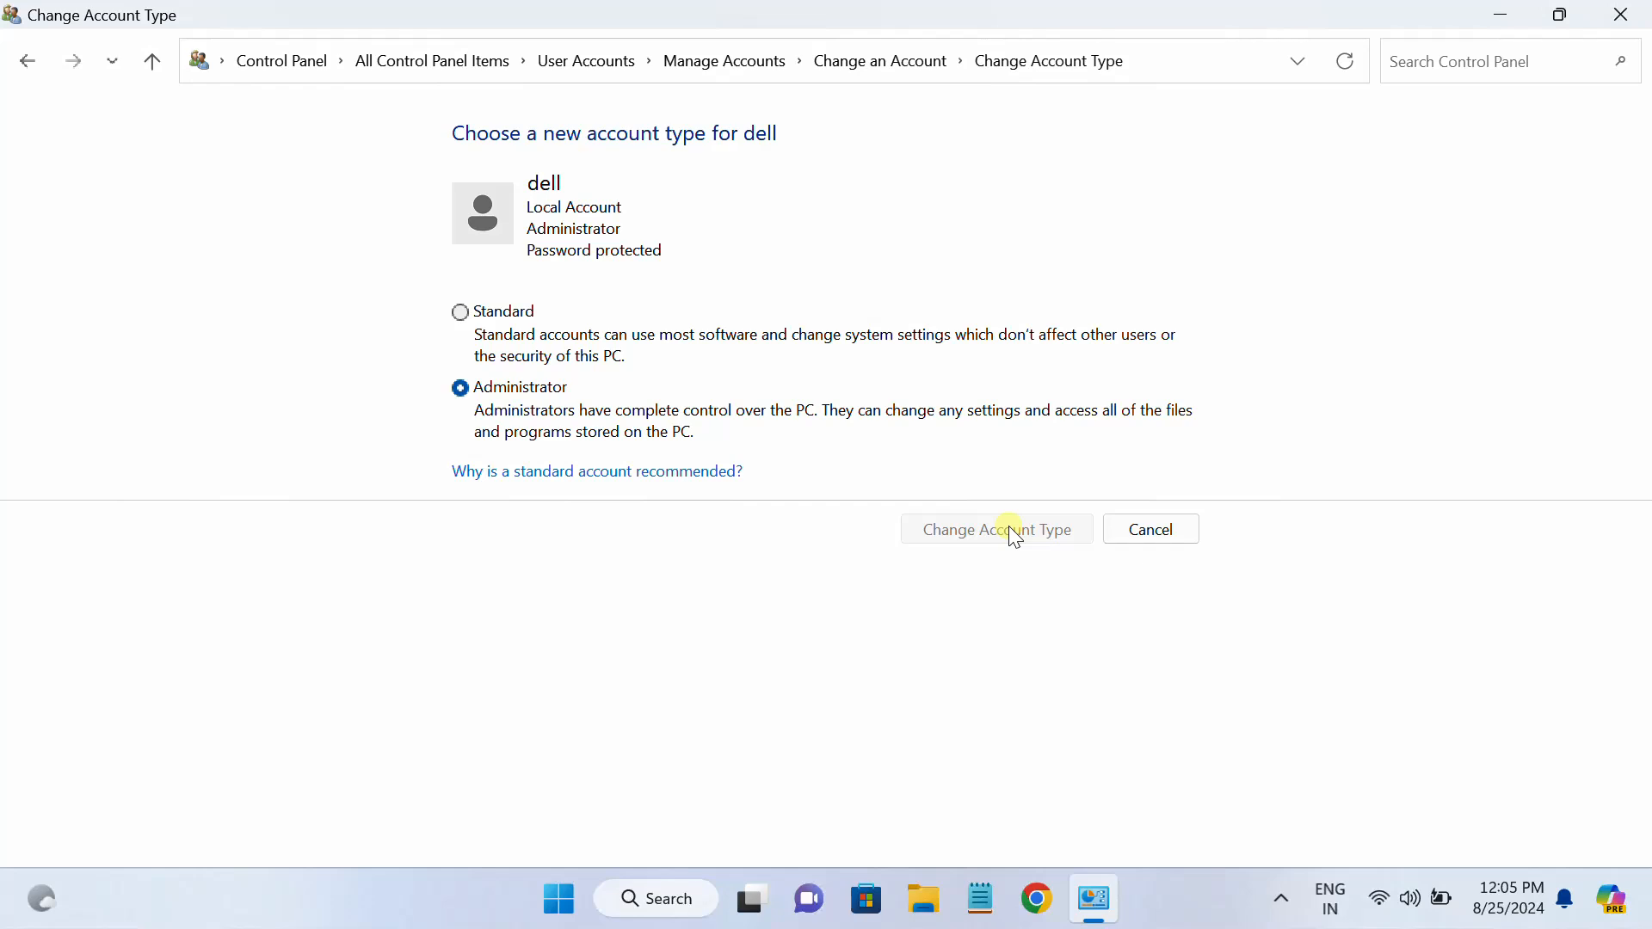
click(153, 66)
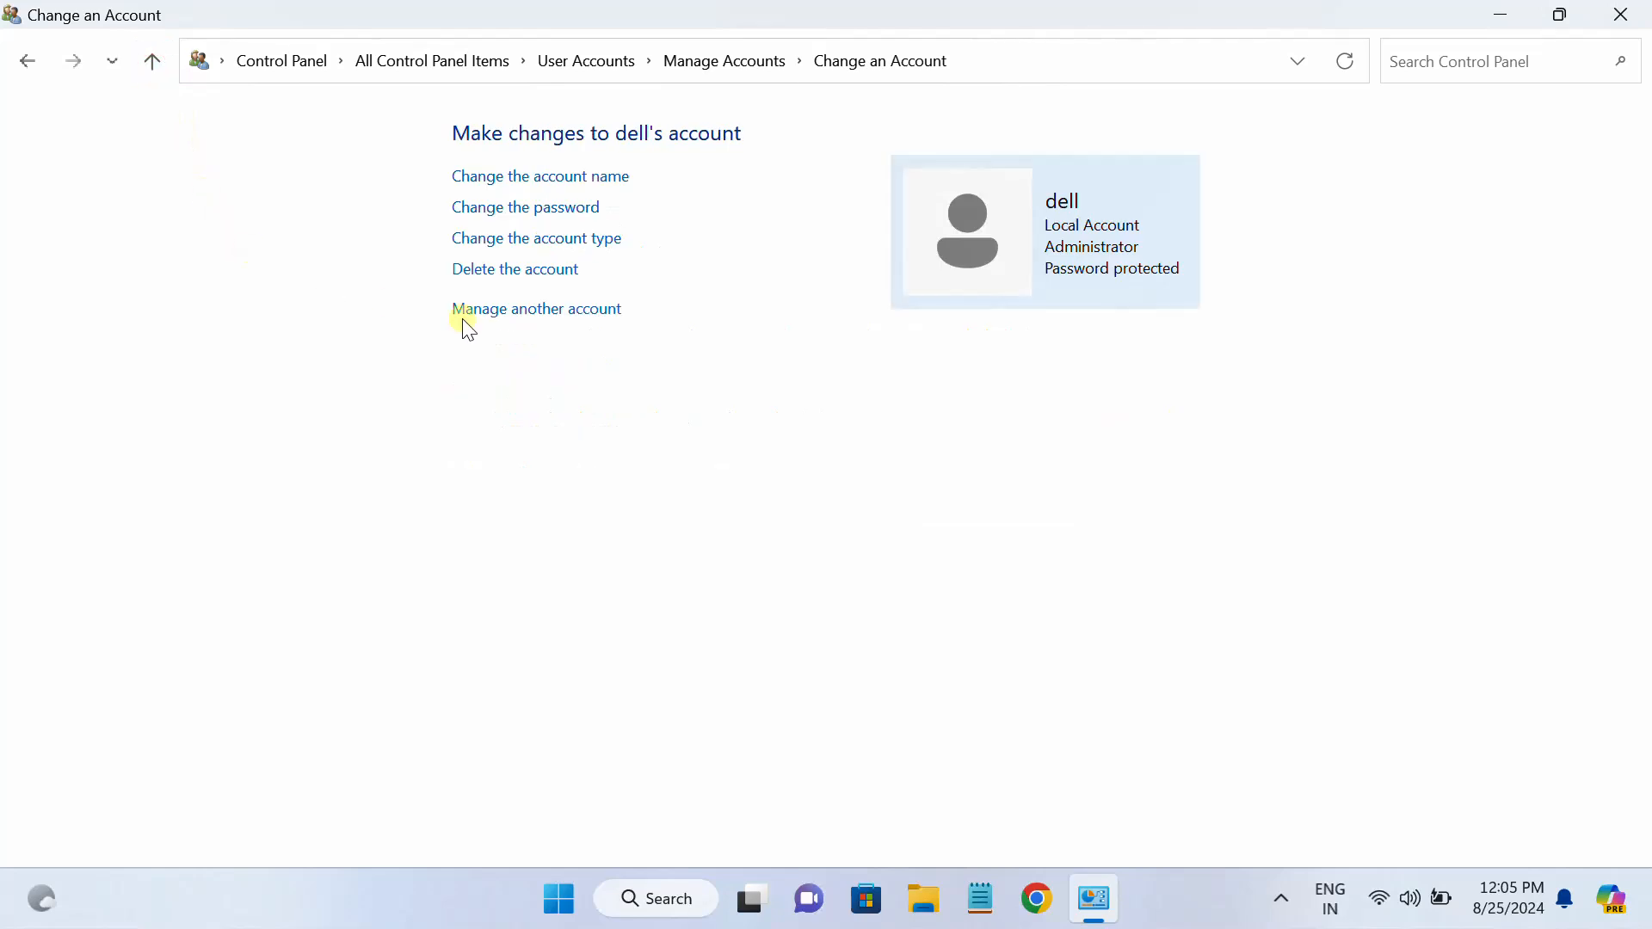
click(161, 79)
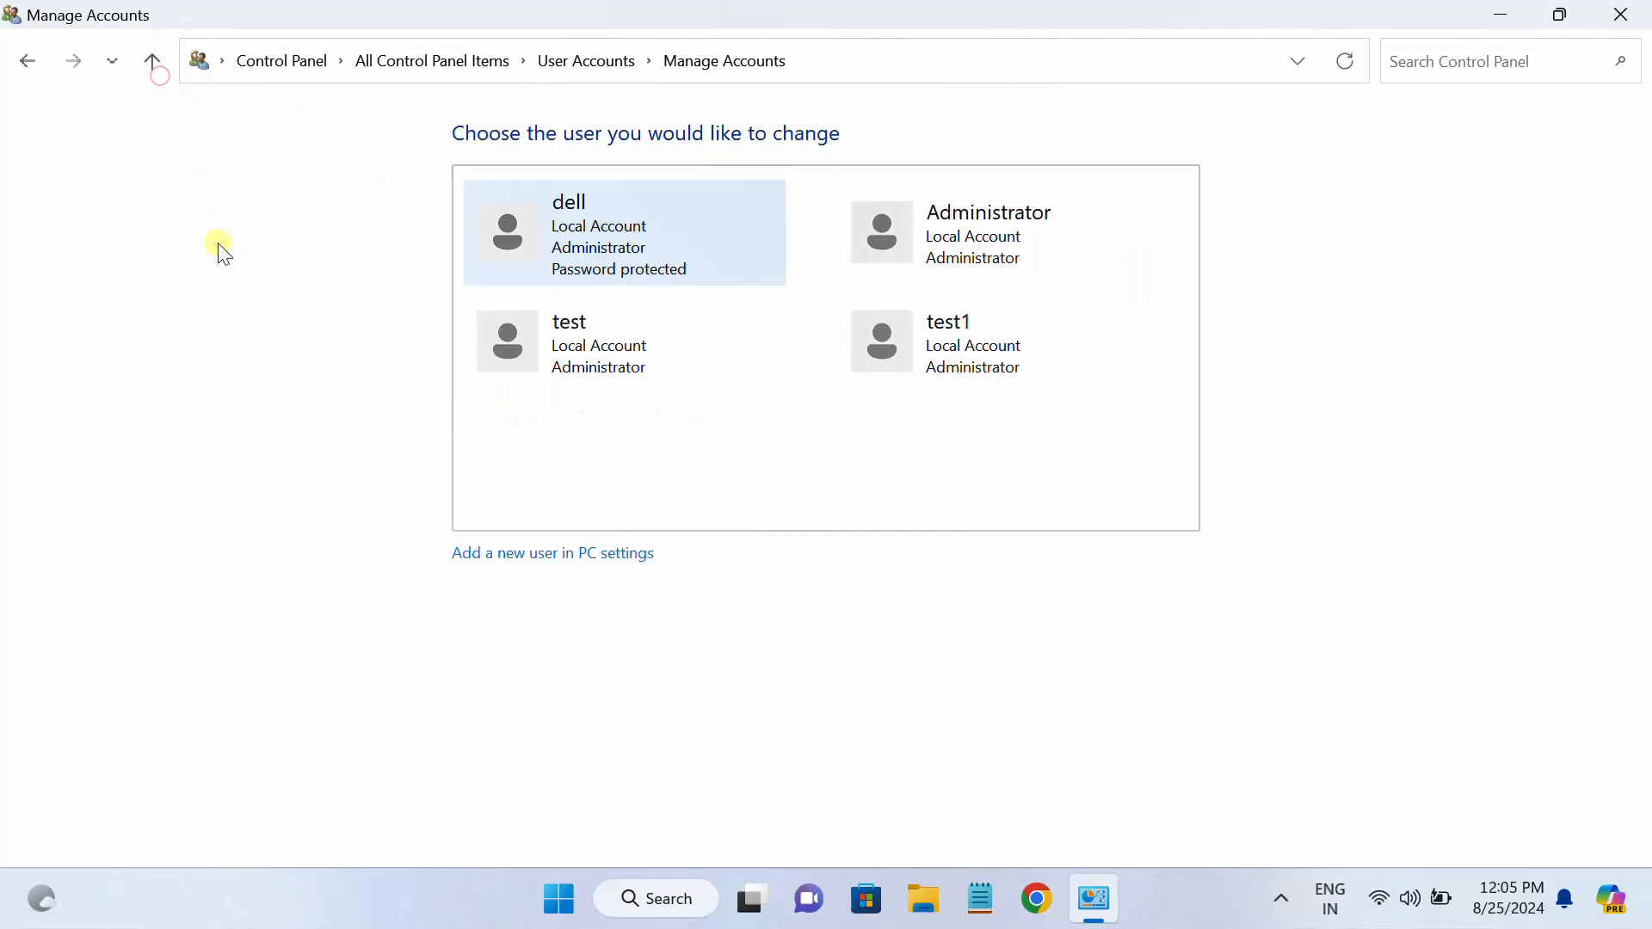
Change the test1 account's type to Standard
click(974, 351)
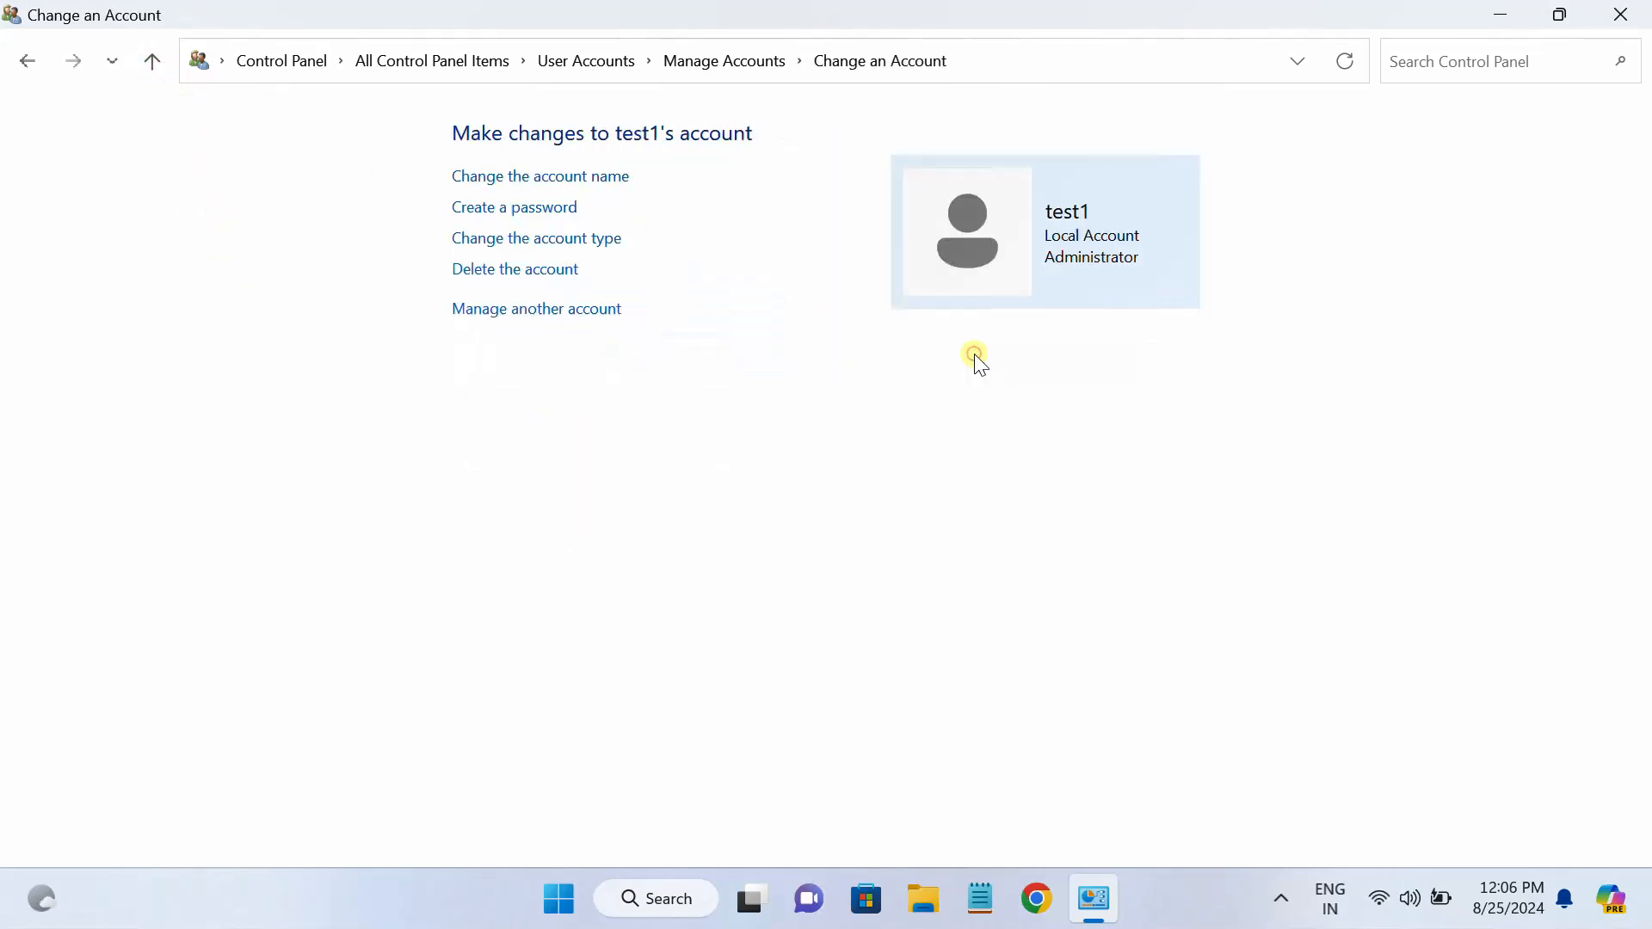
click(542, 241)
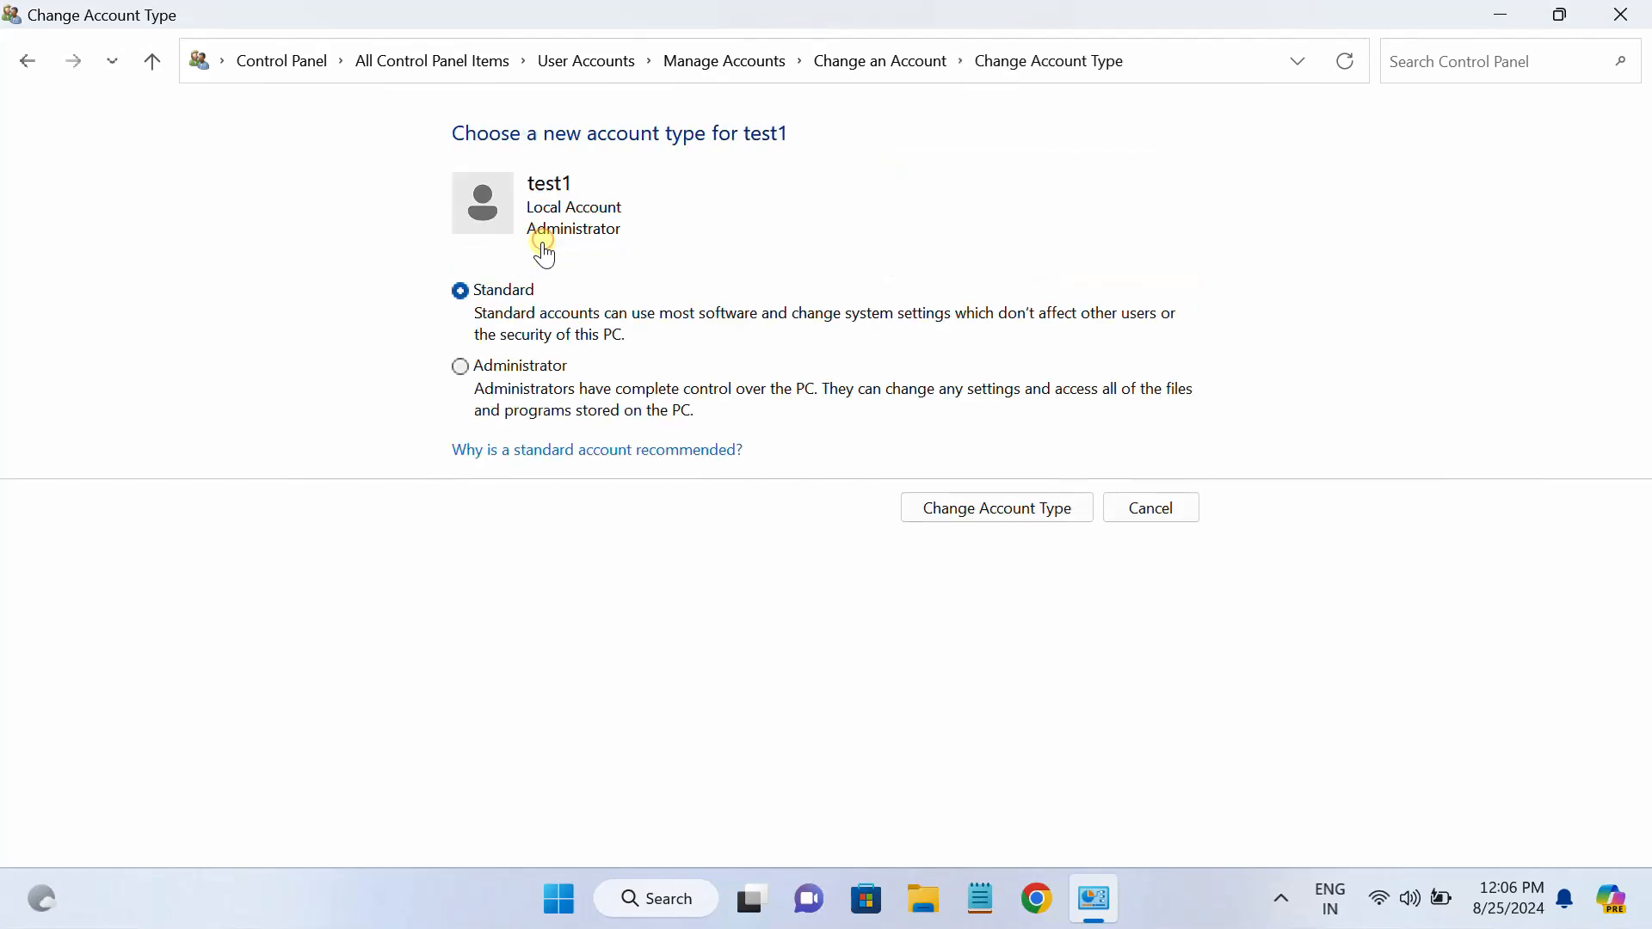
click(460, 366)
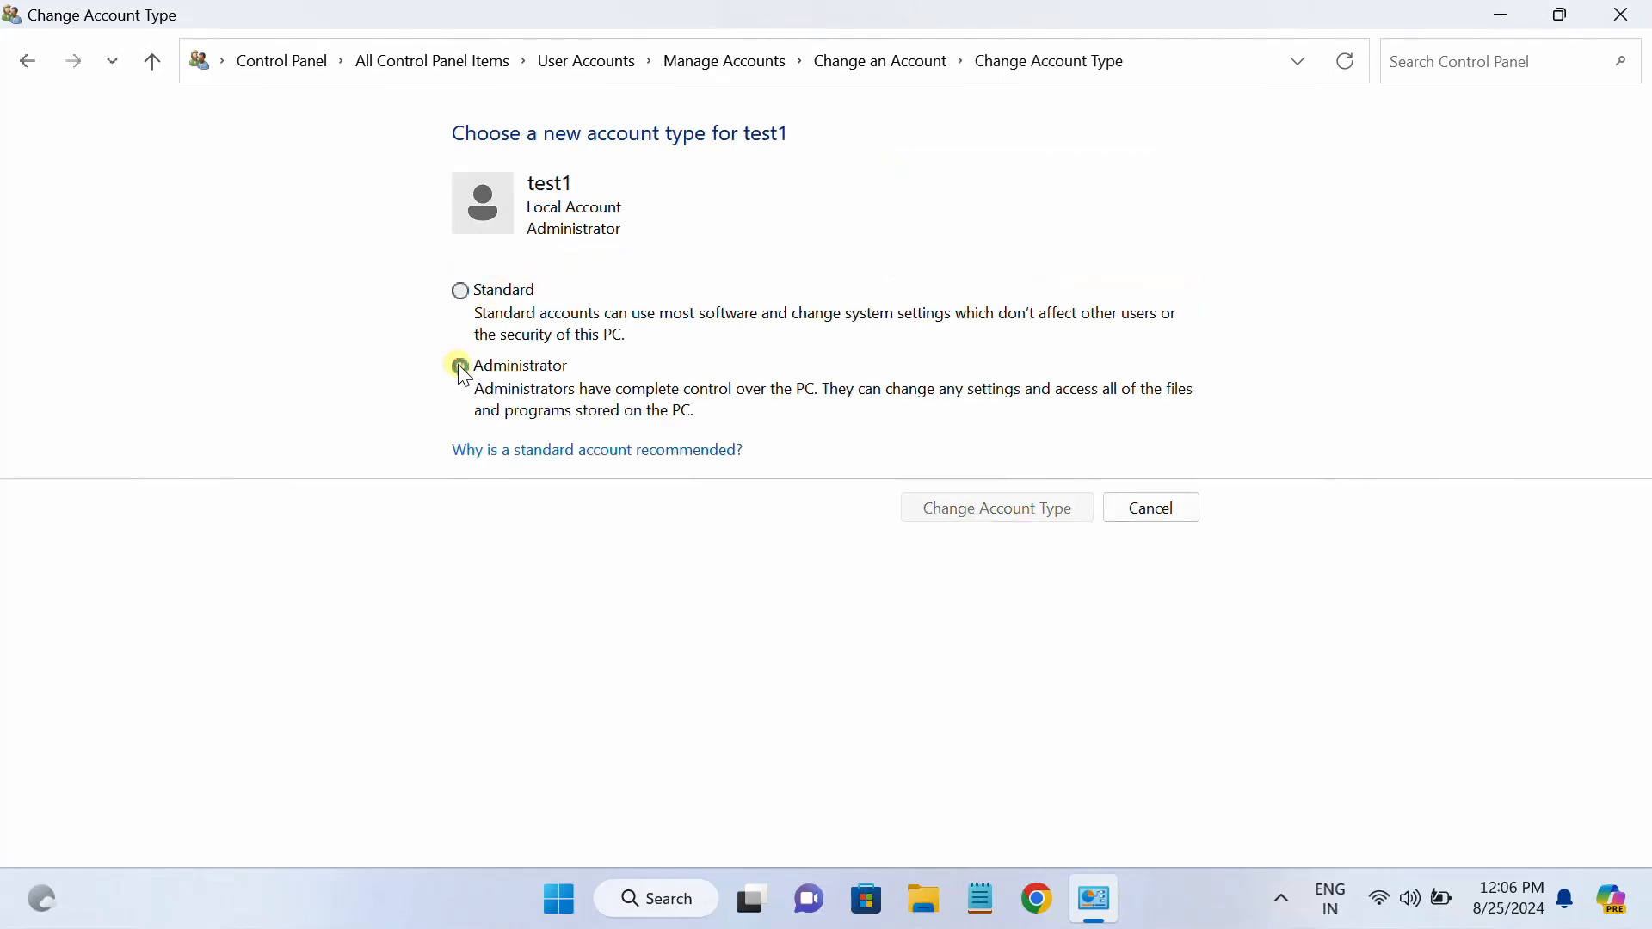
click(461, 290)
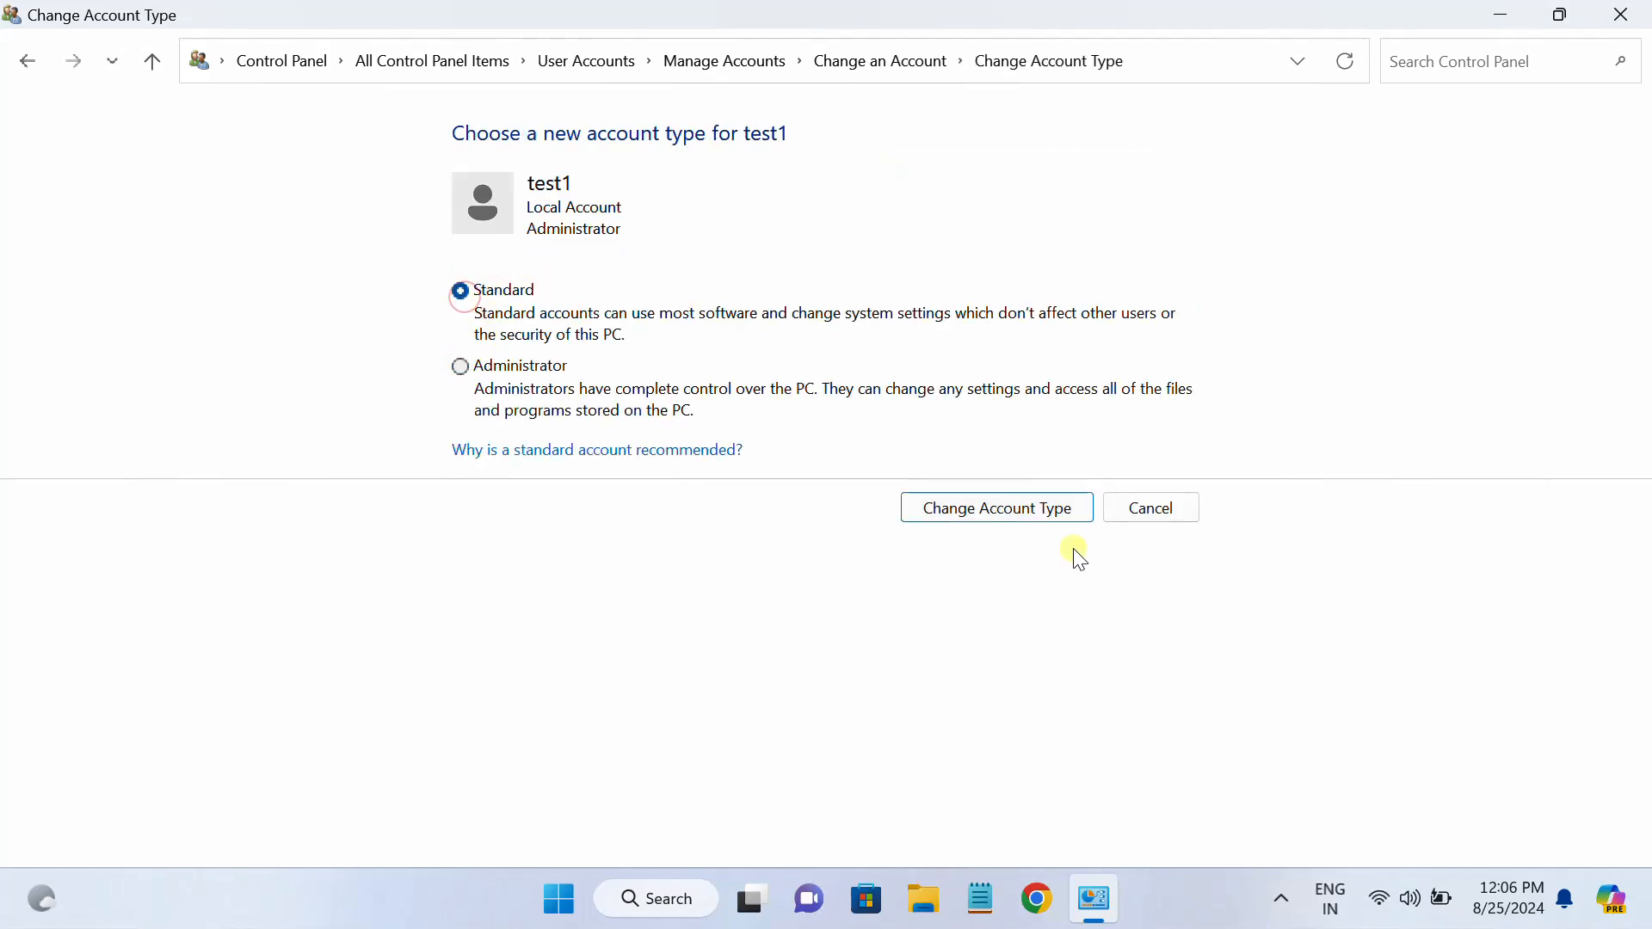
click(1009, 510)
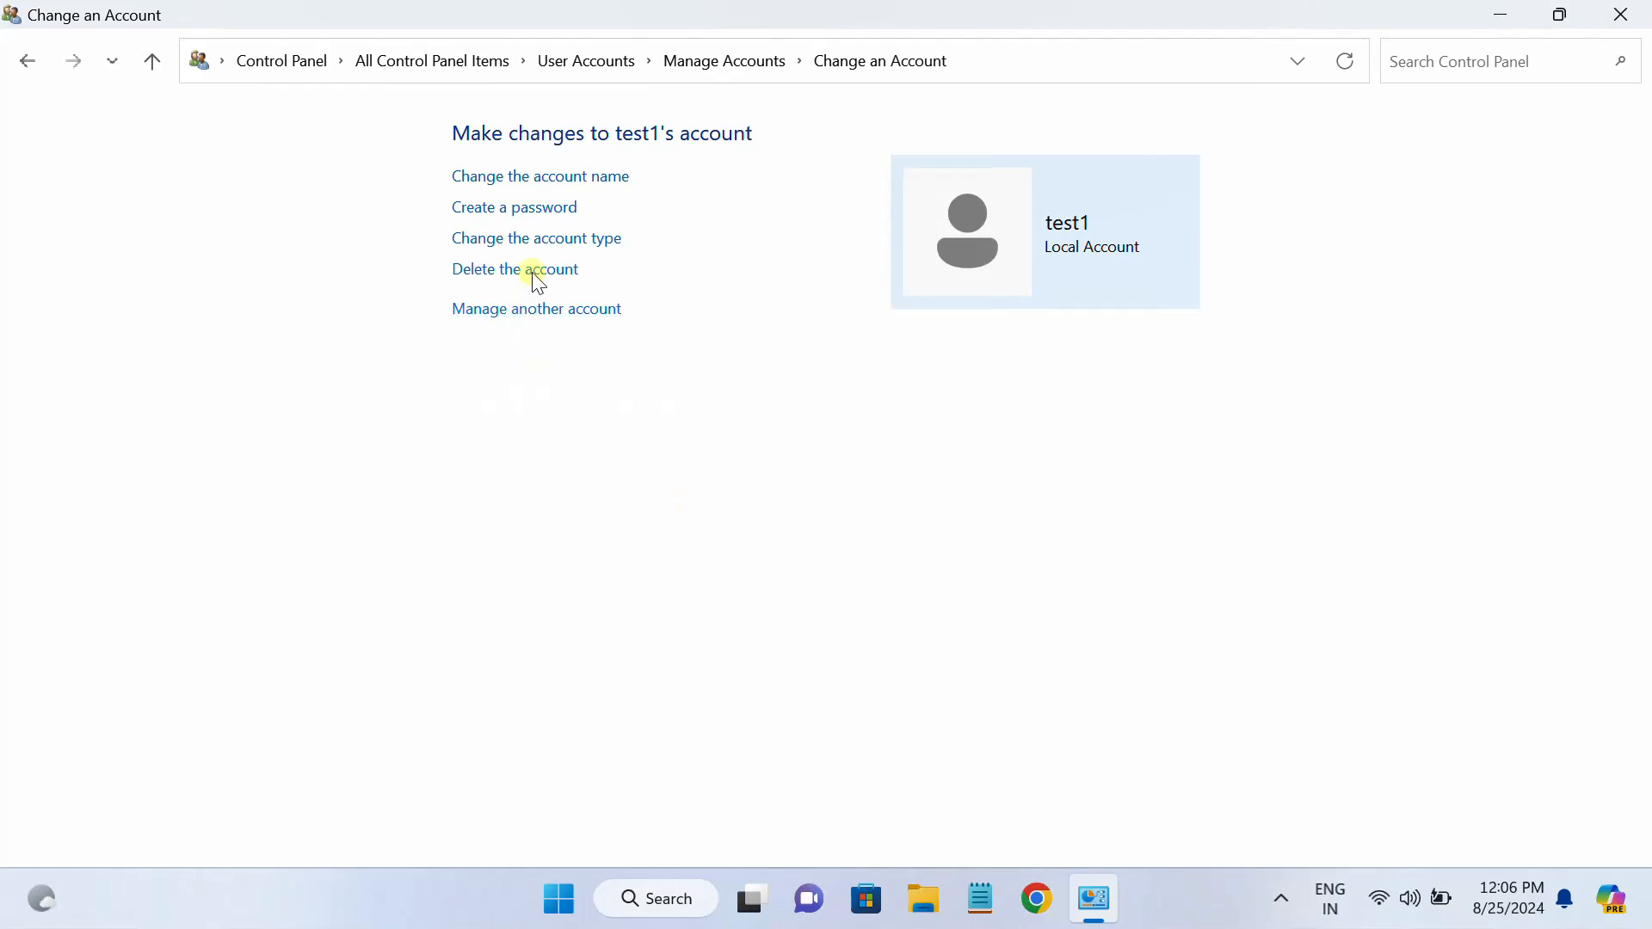
Change the test1 account's type to Administrator
click(547, 241)
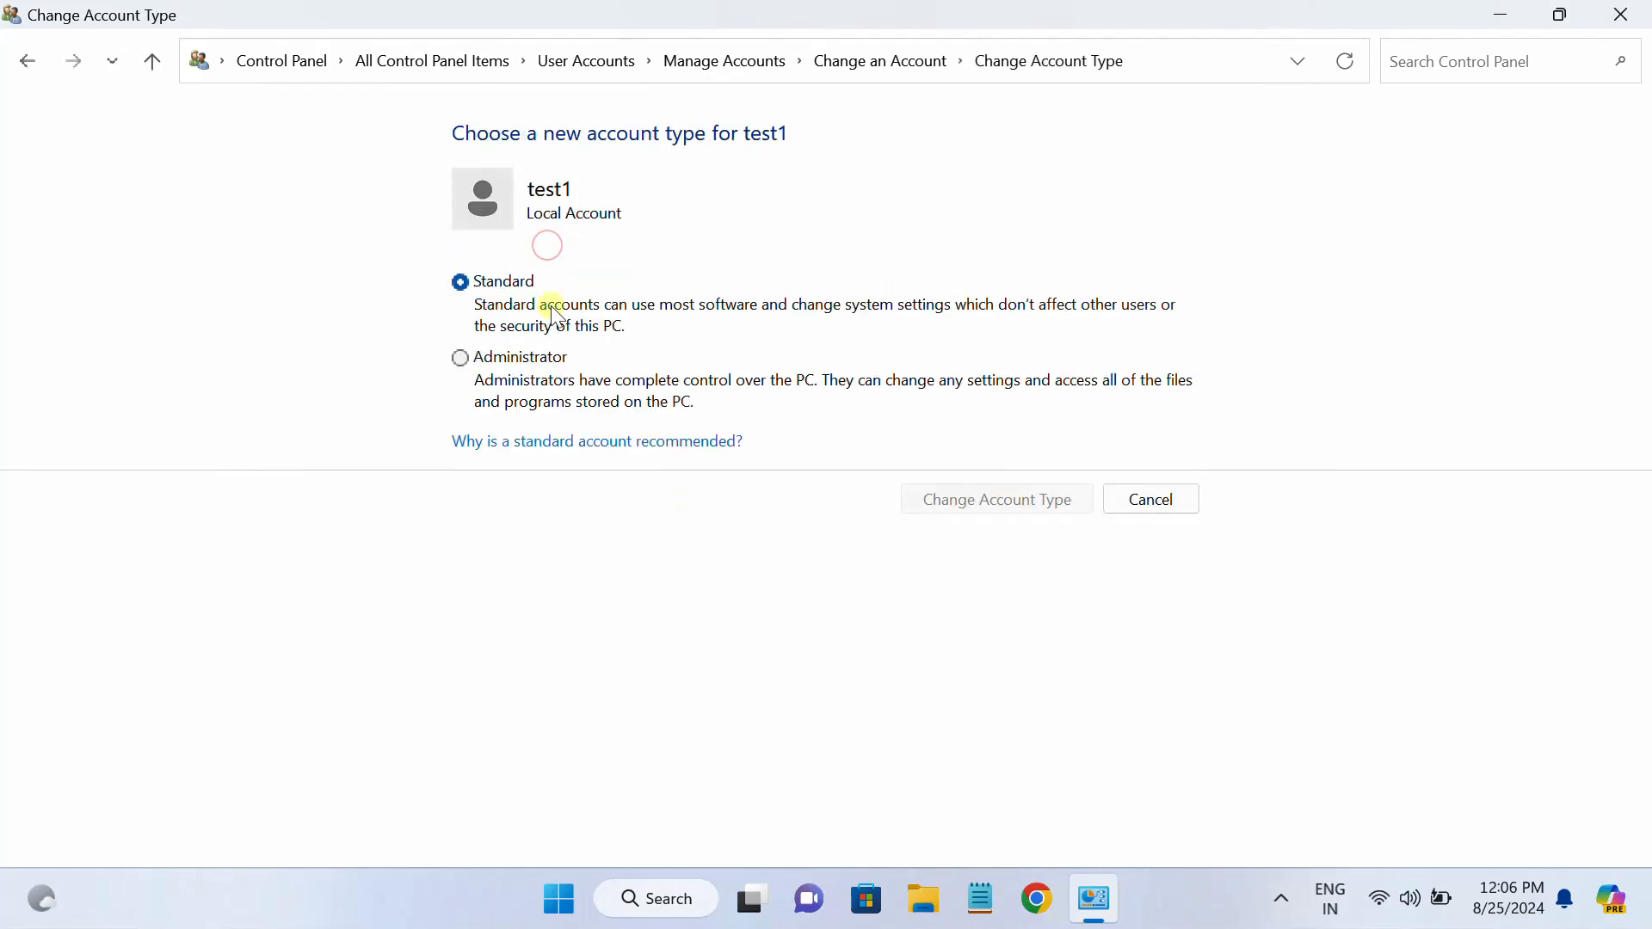
click(462, 360)
click(995, 501)
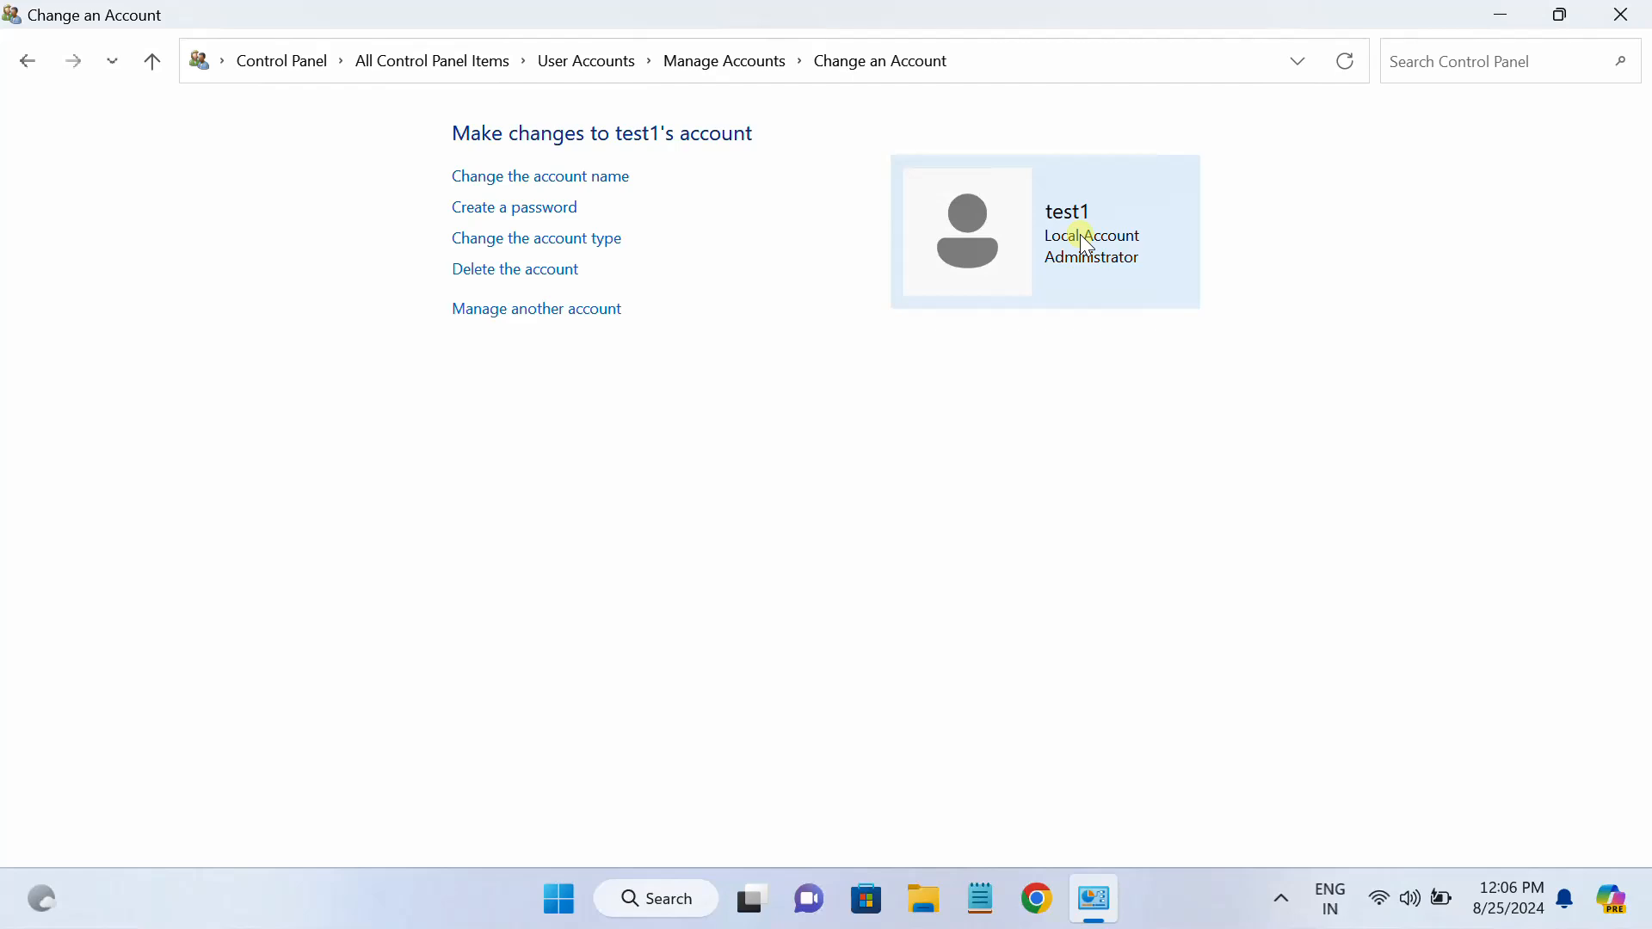
Open the account type options for test1, select Administrator, and return to the account list without applying
click(529, 244)
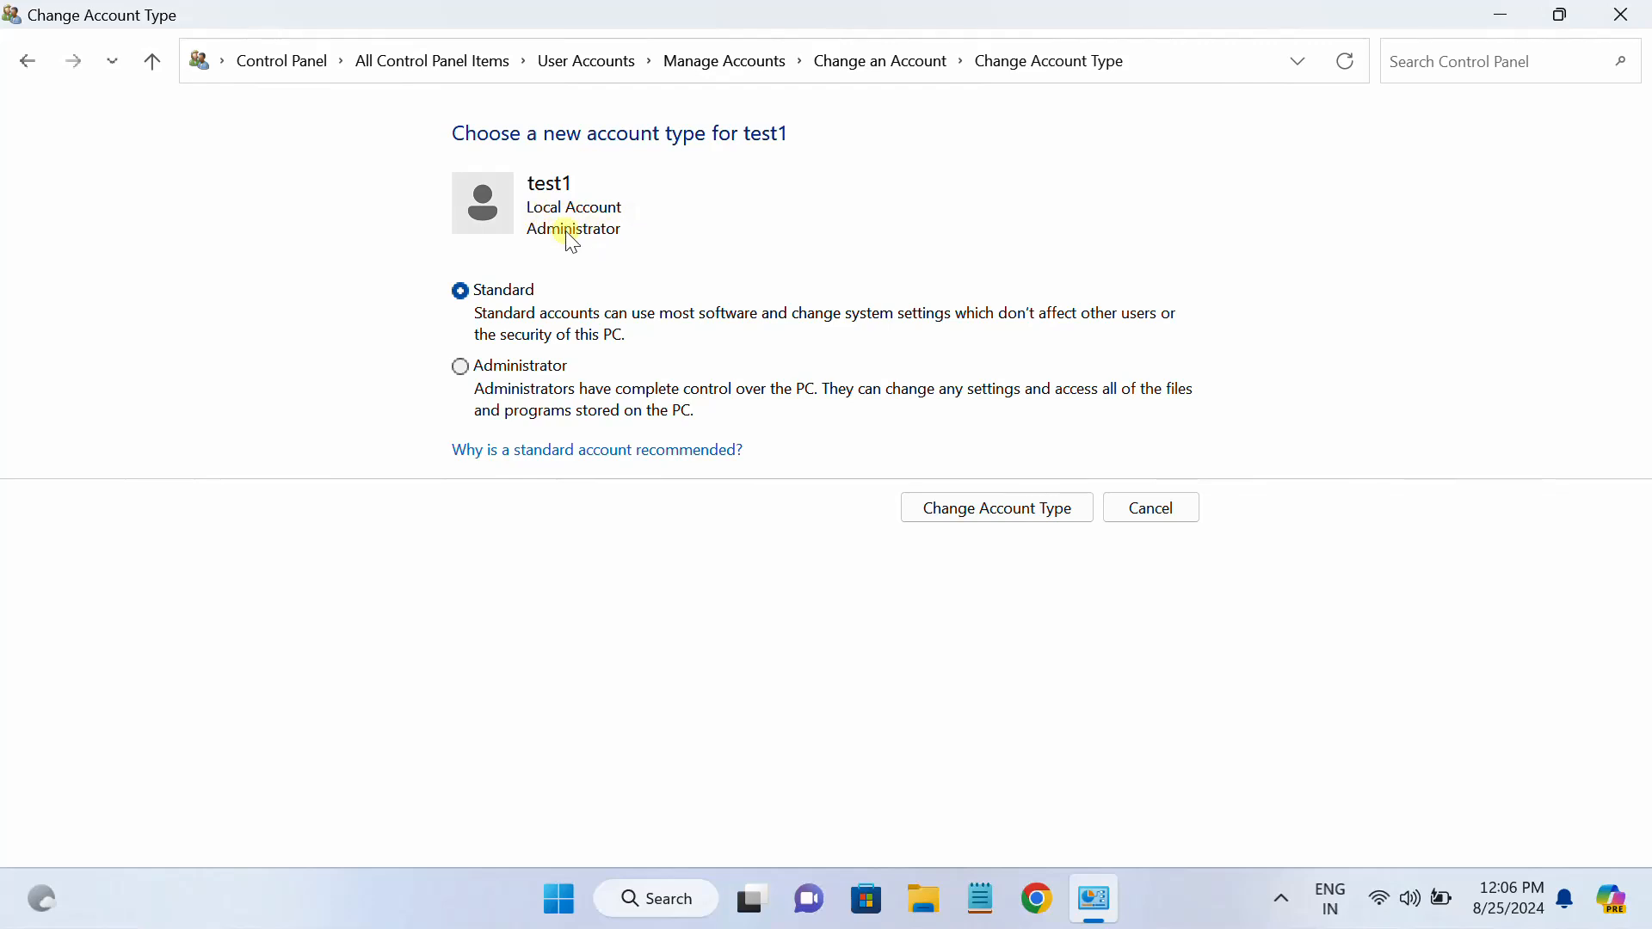
click(460, 369)
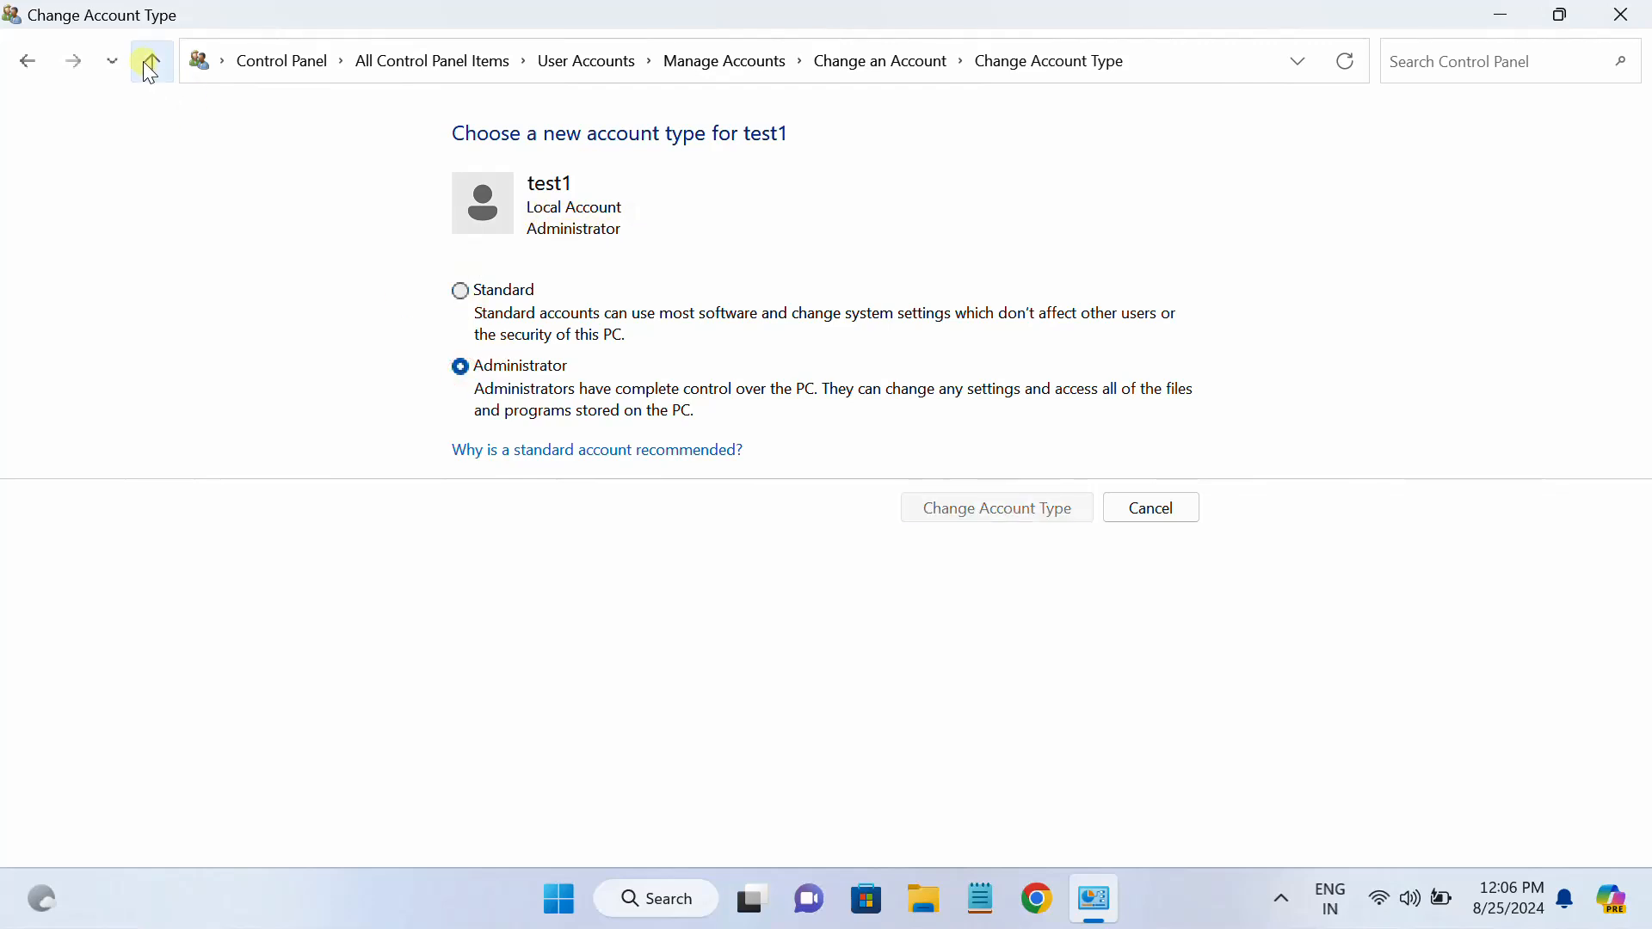
click(148, 64)
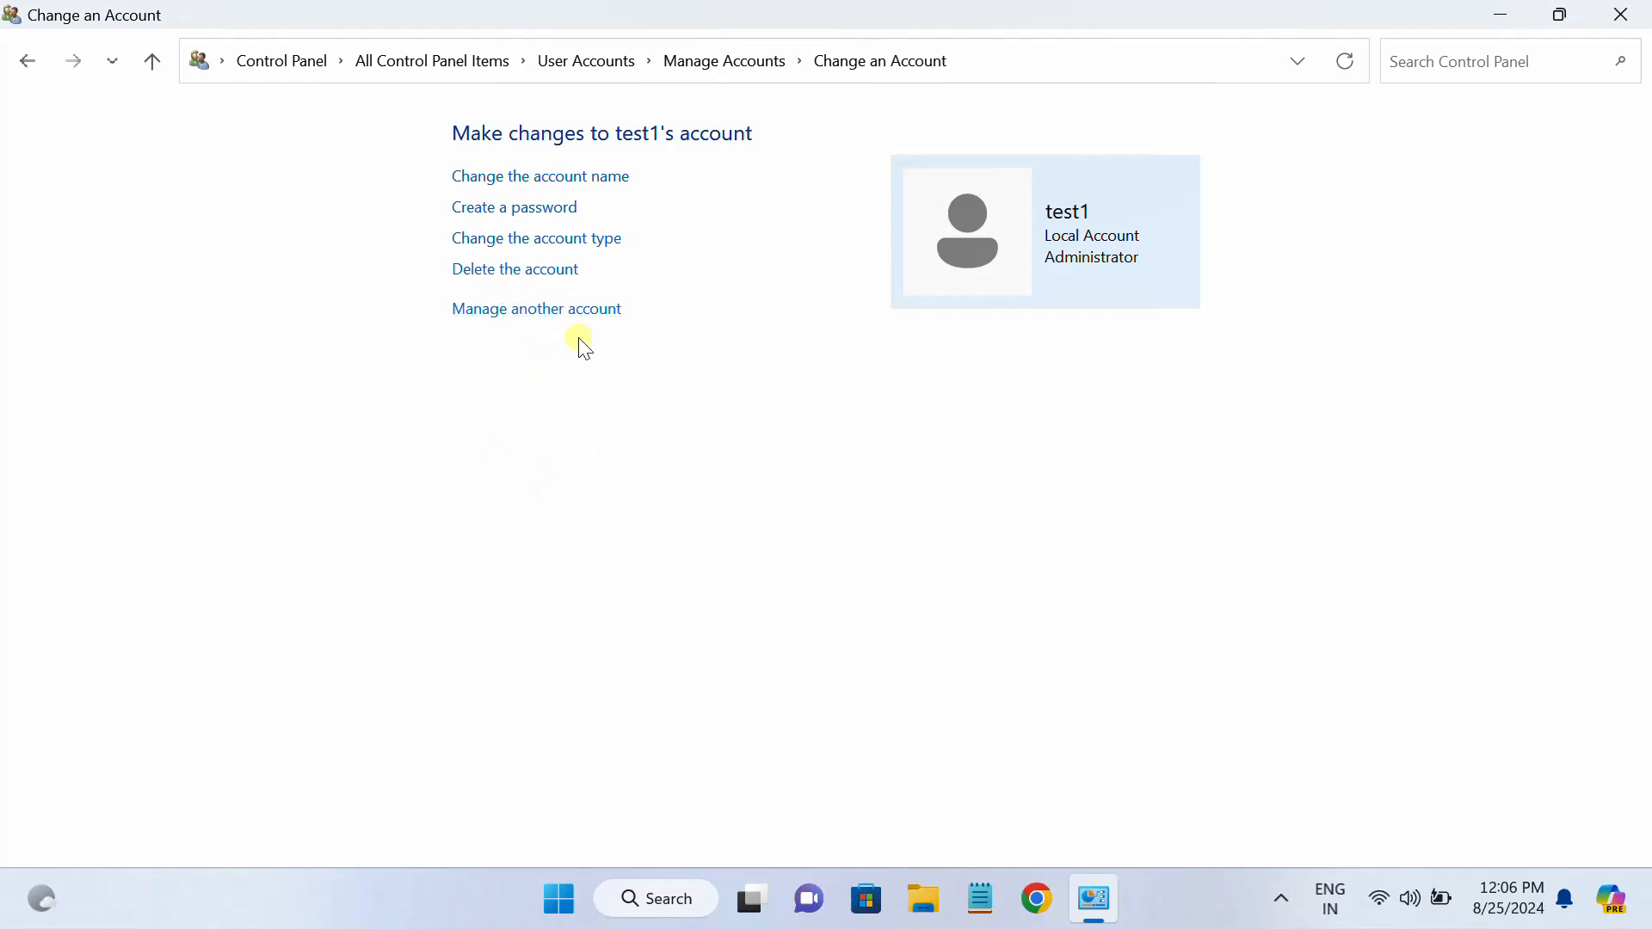
click(148, 64)
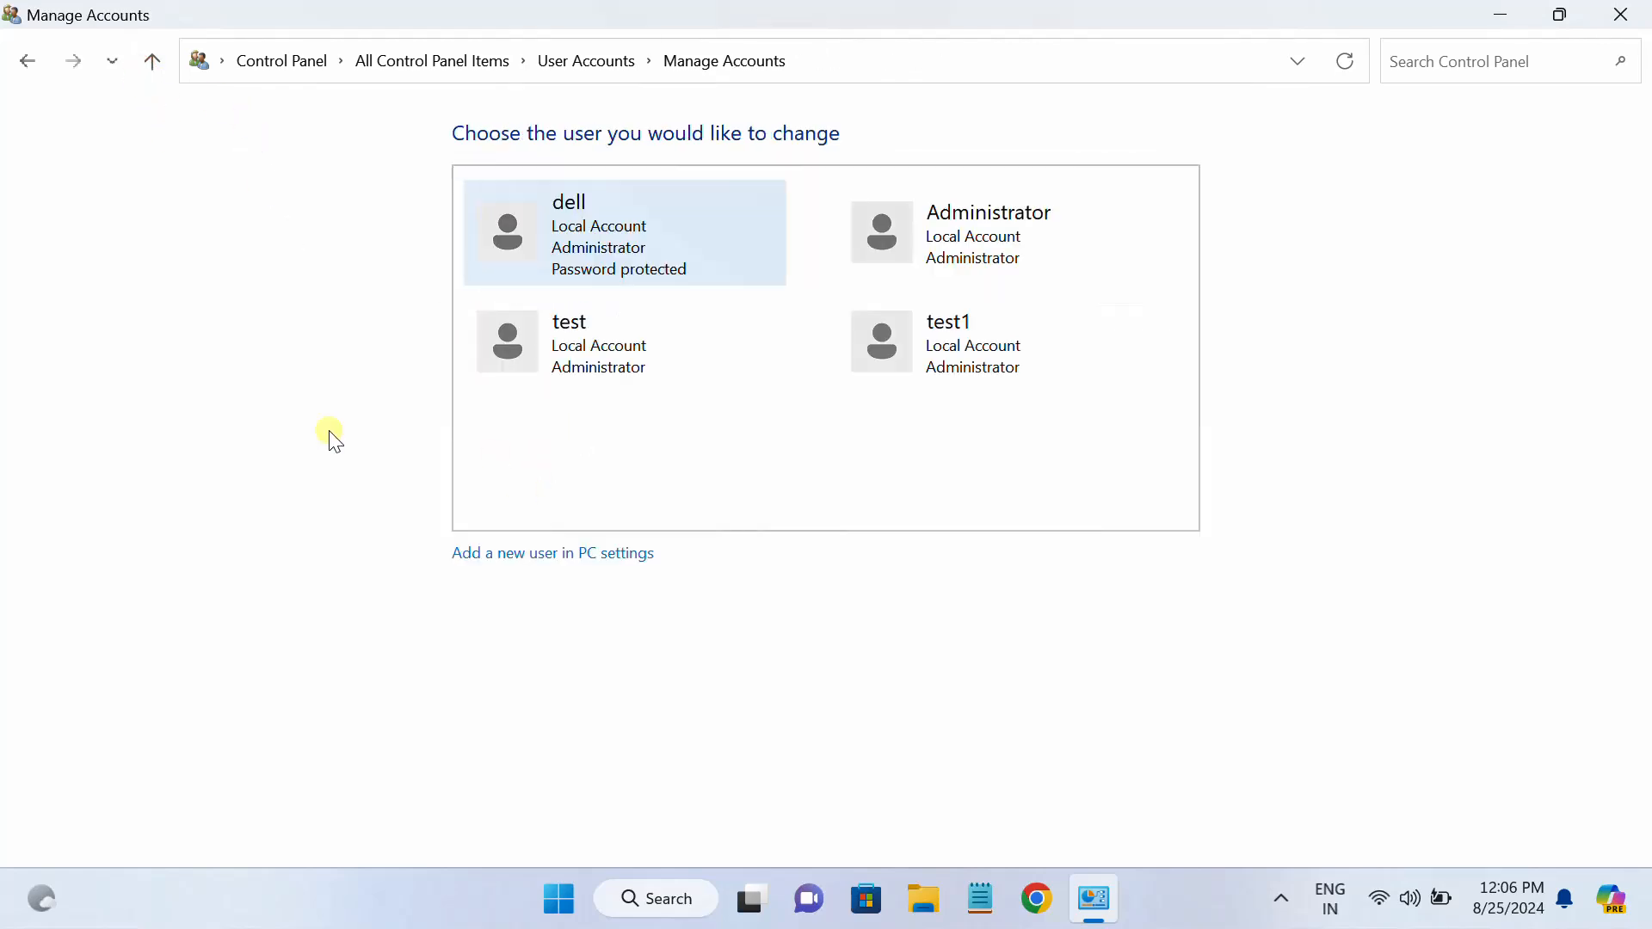
Change the test account's type to Standard
click(597, 375)
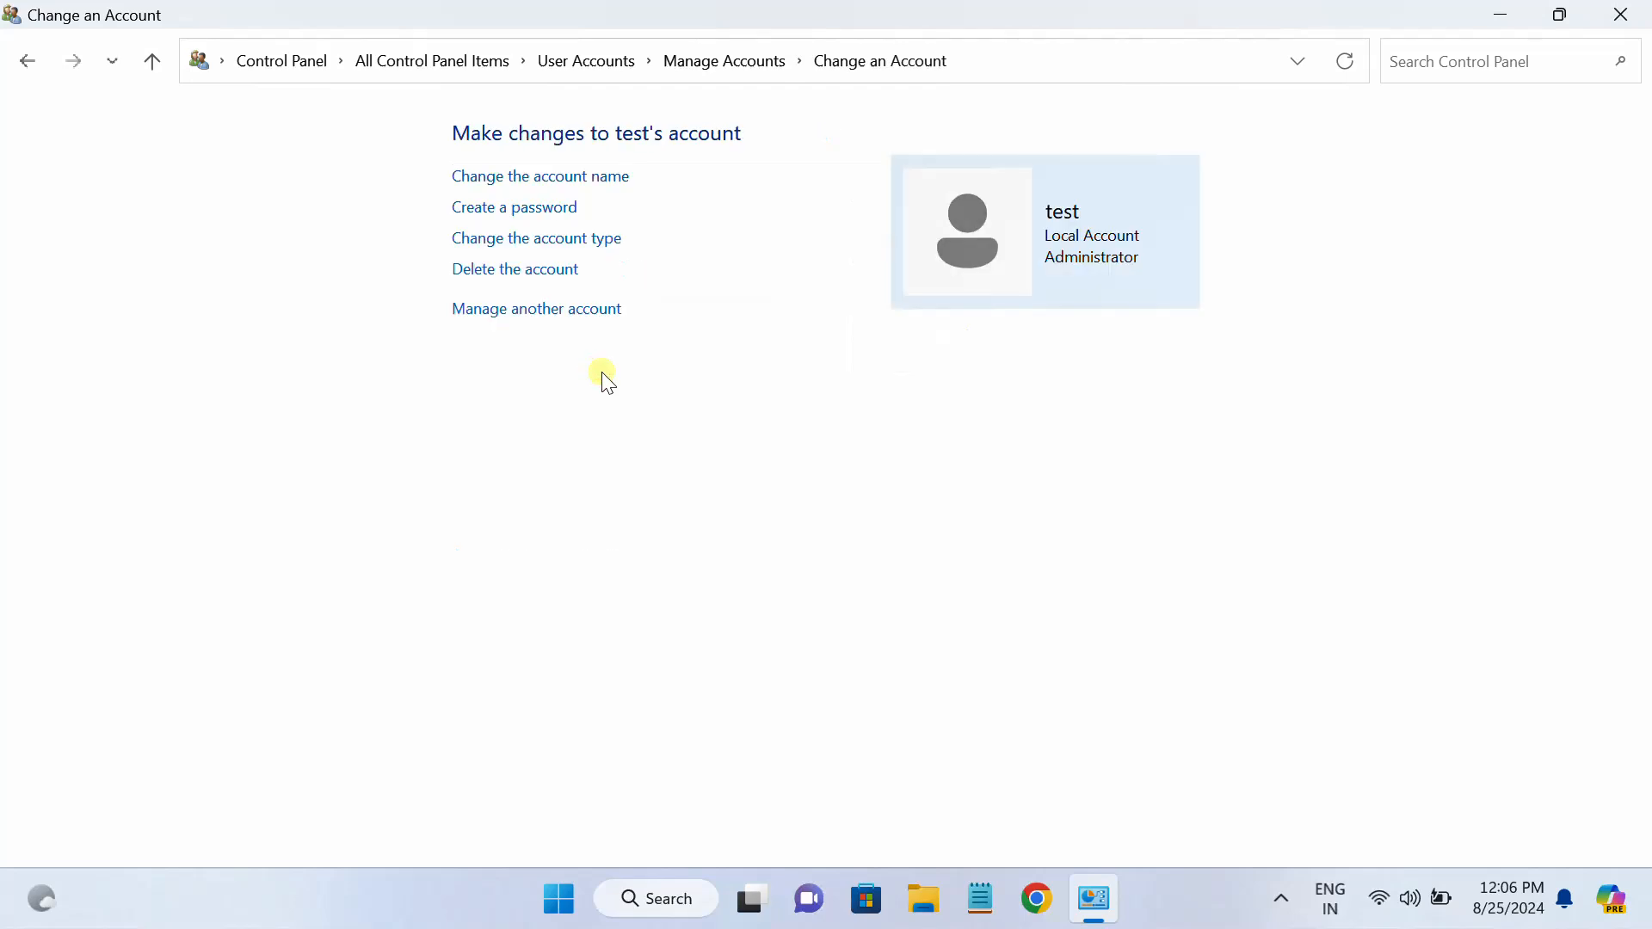
click(543, 245)
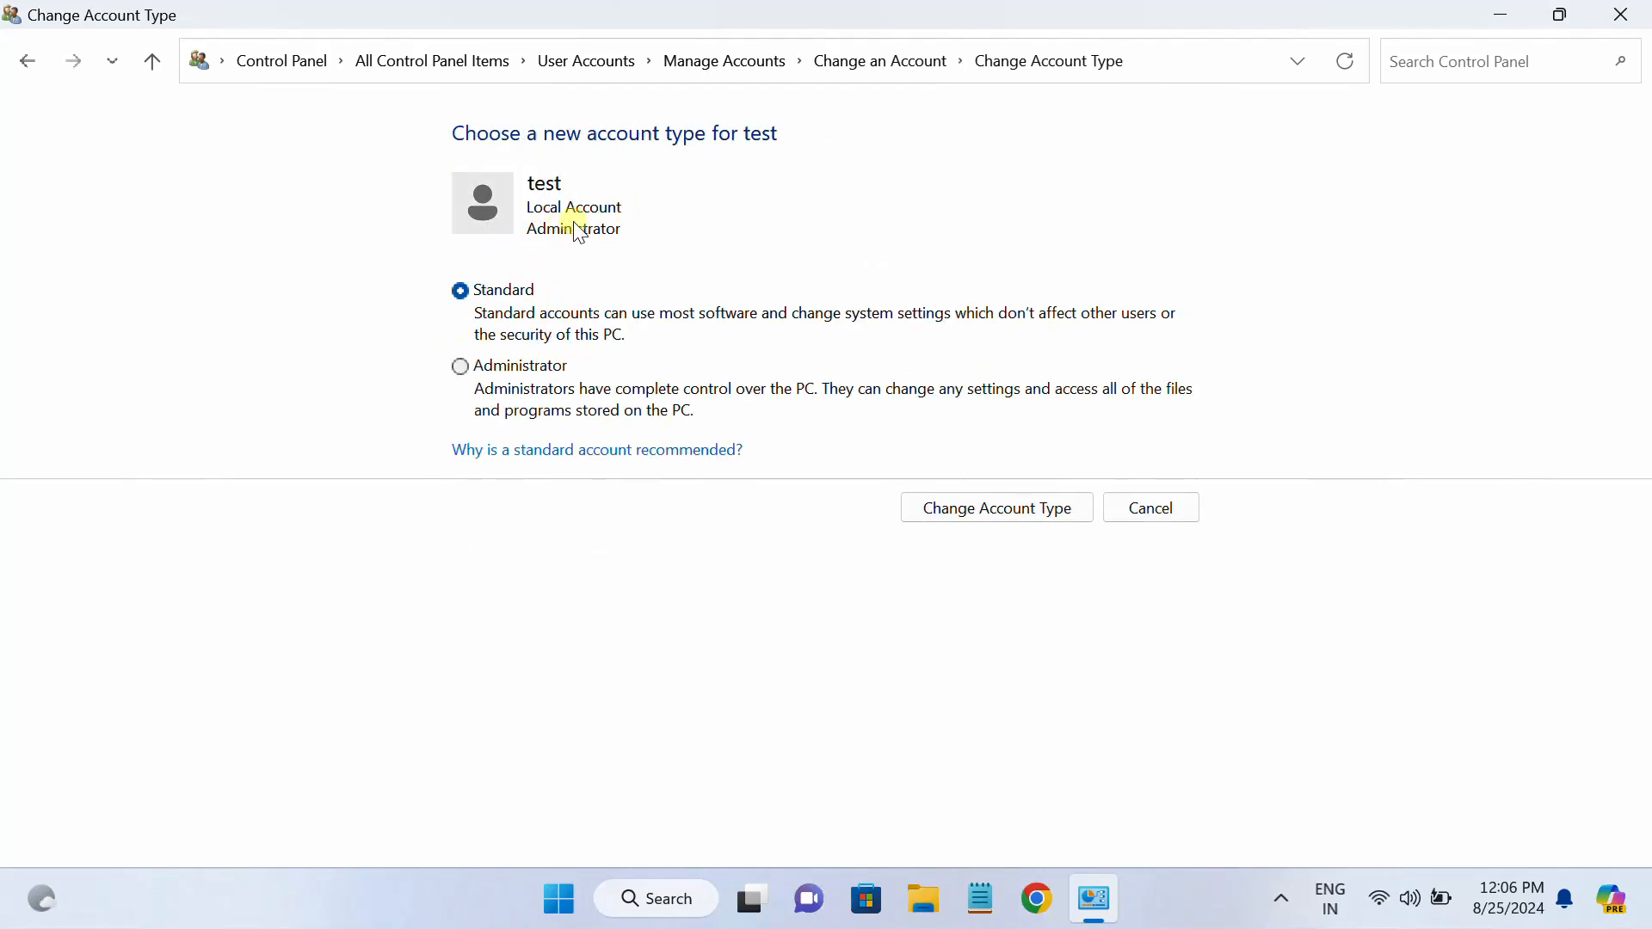
click(462, 368)
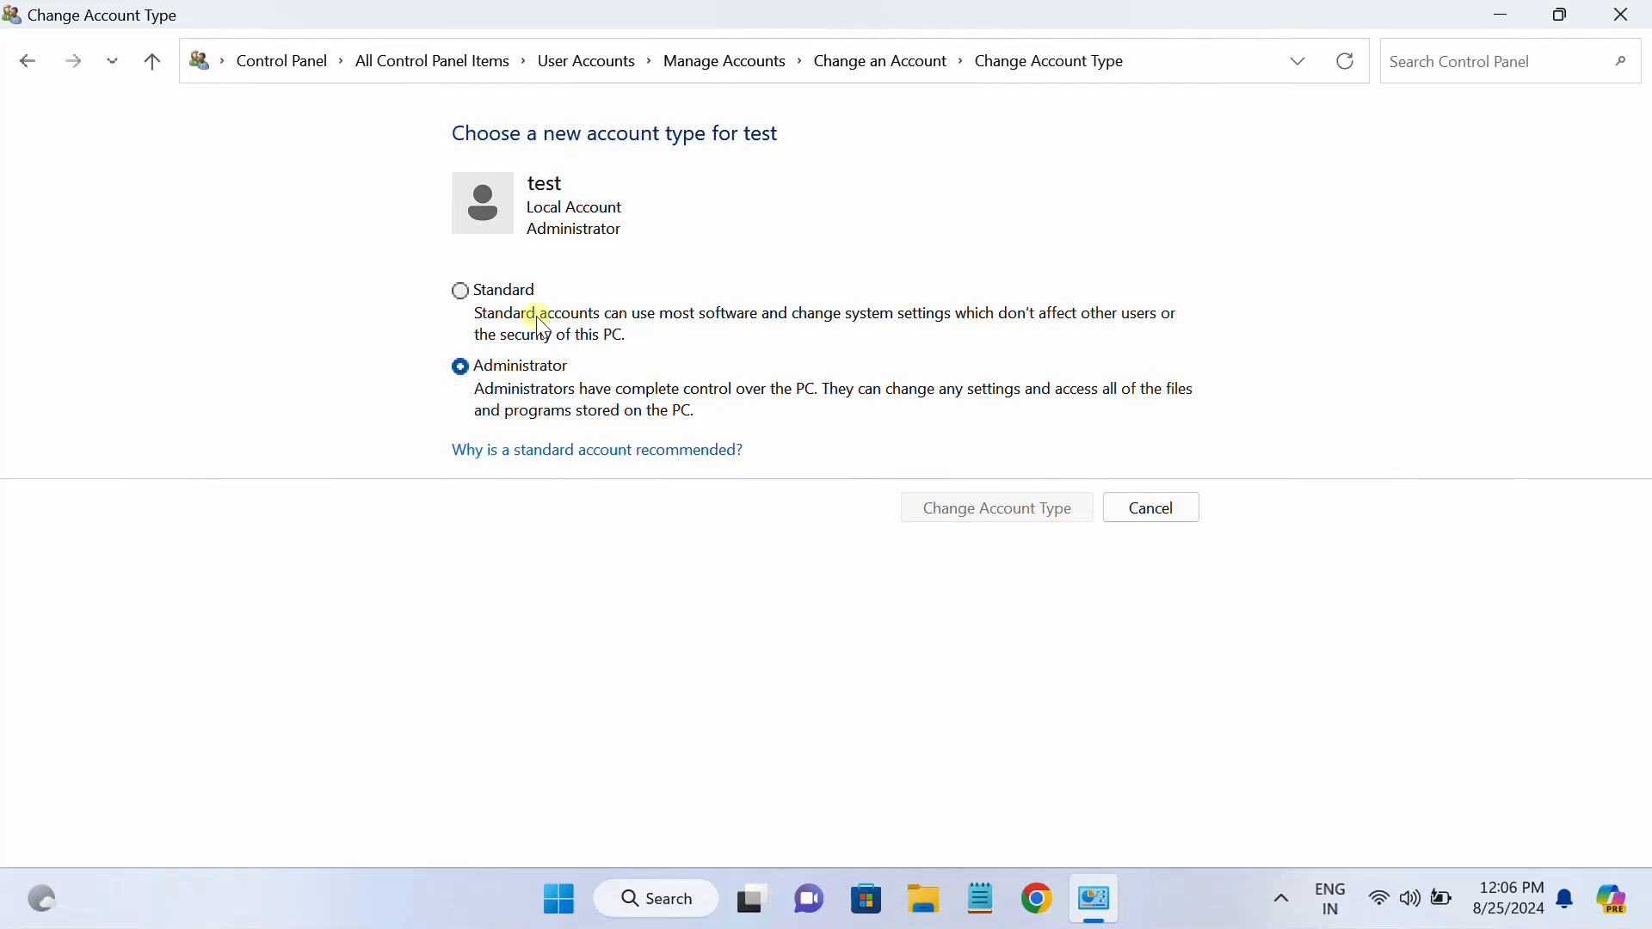
click(460, 291)
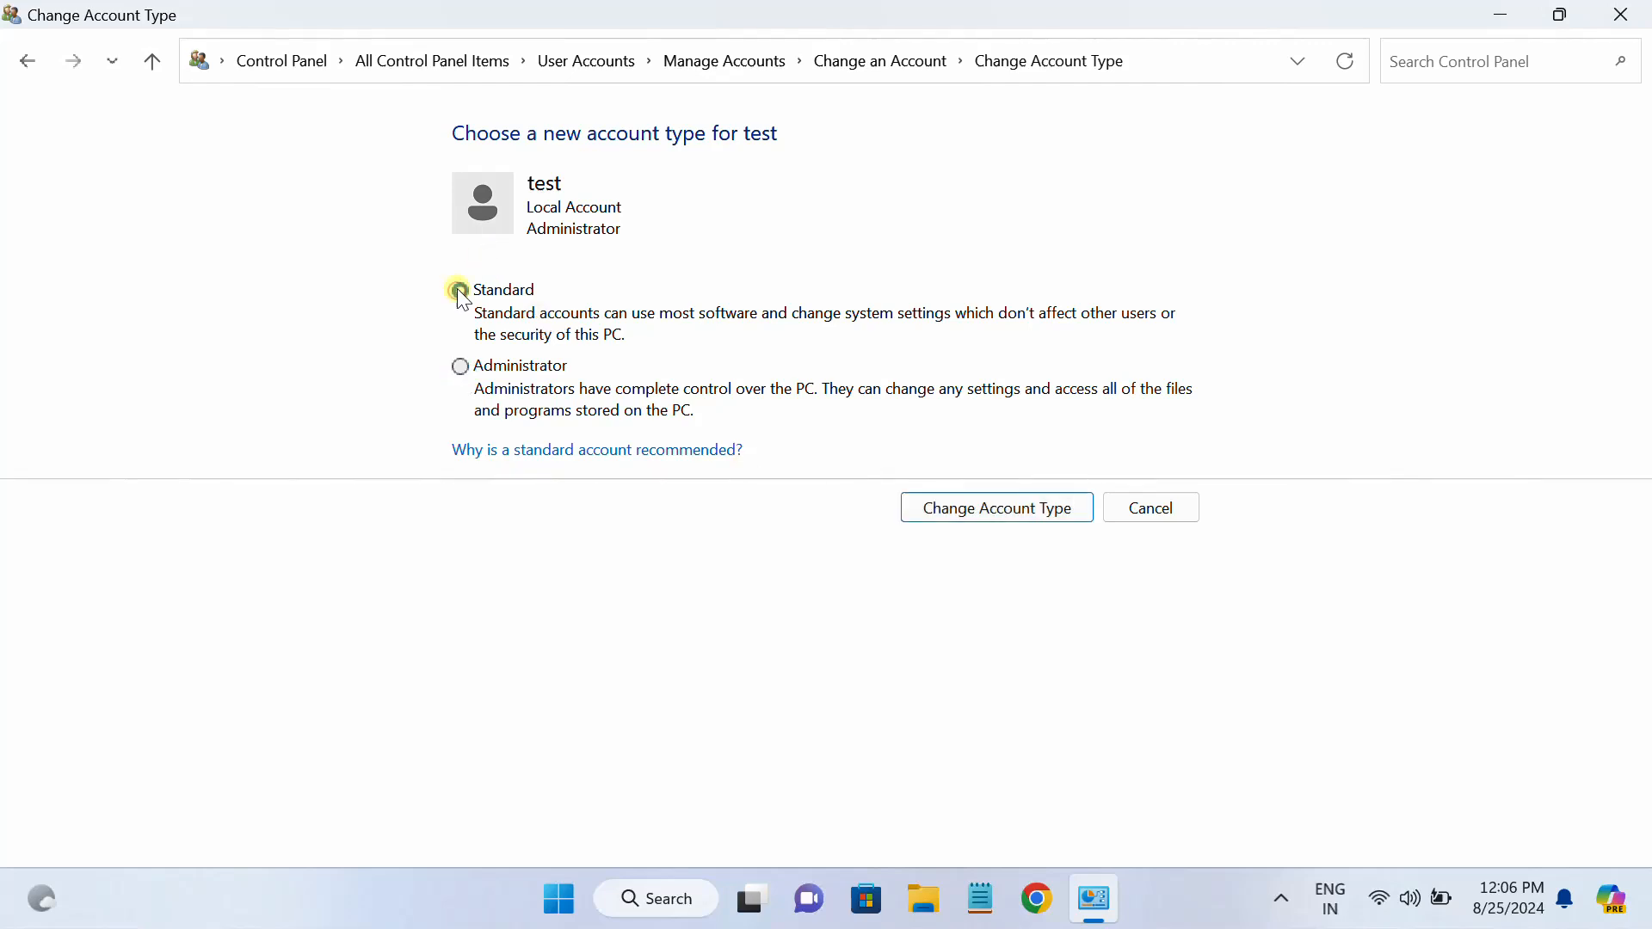
click(958, 507)
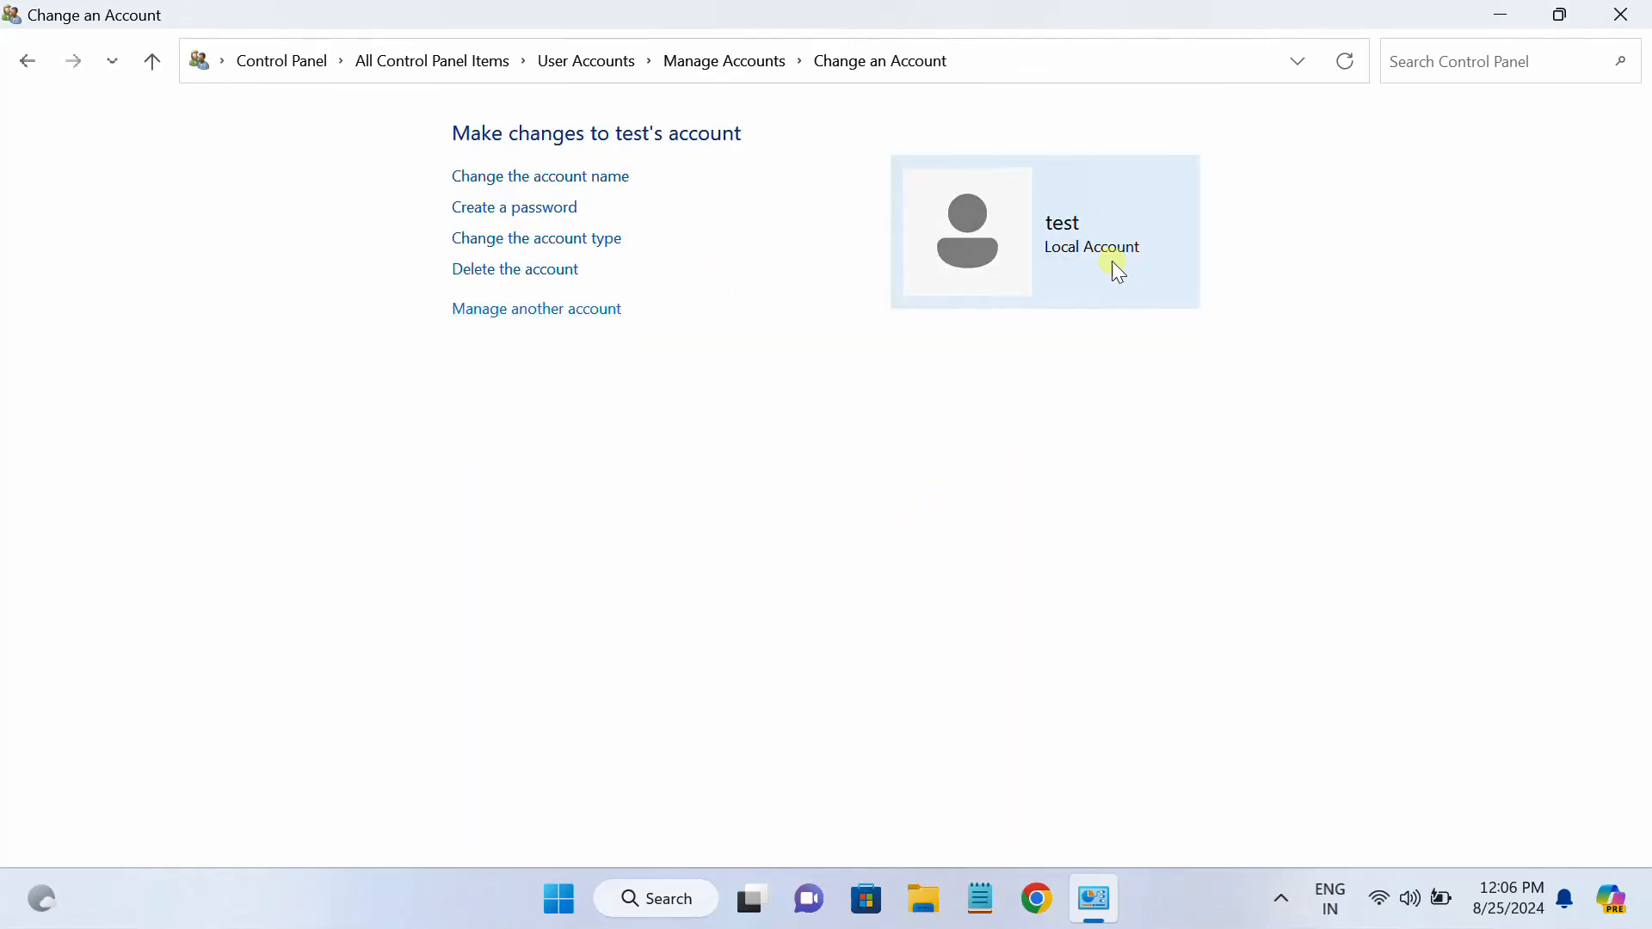
Change the test account's type to Administrator and return to the account list
click(564, 245)
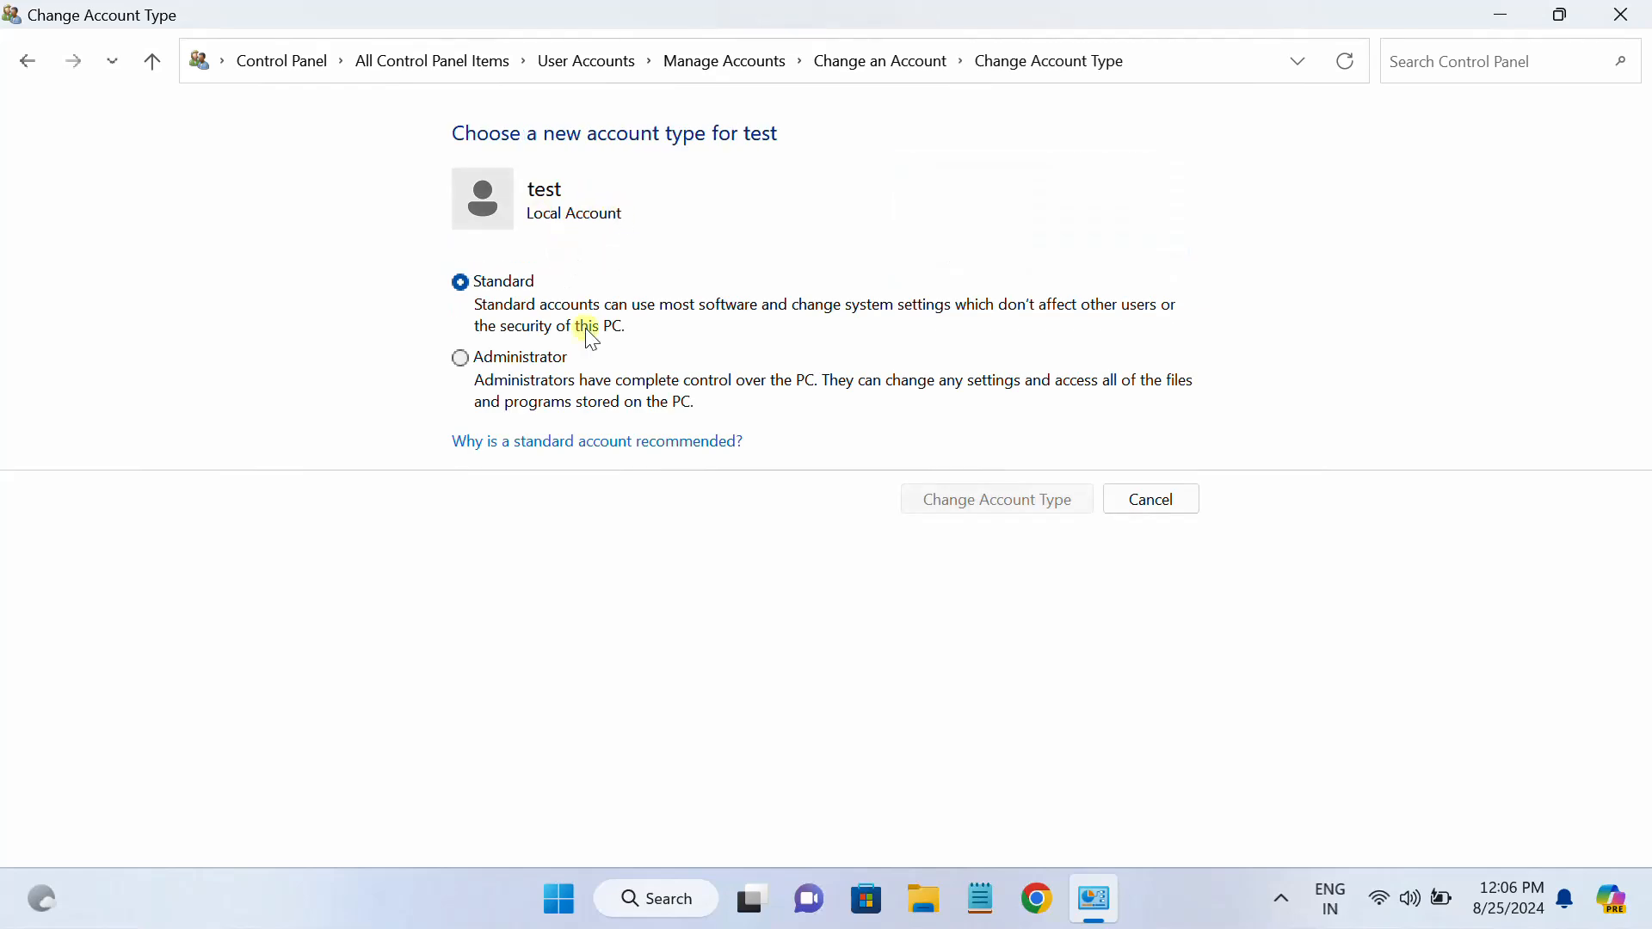
click(463, 365)
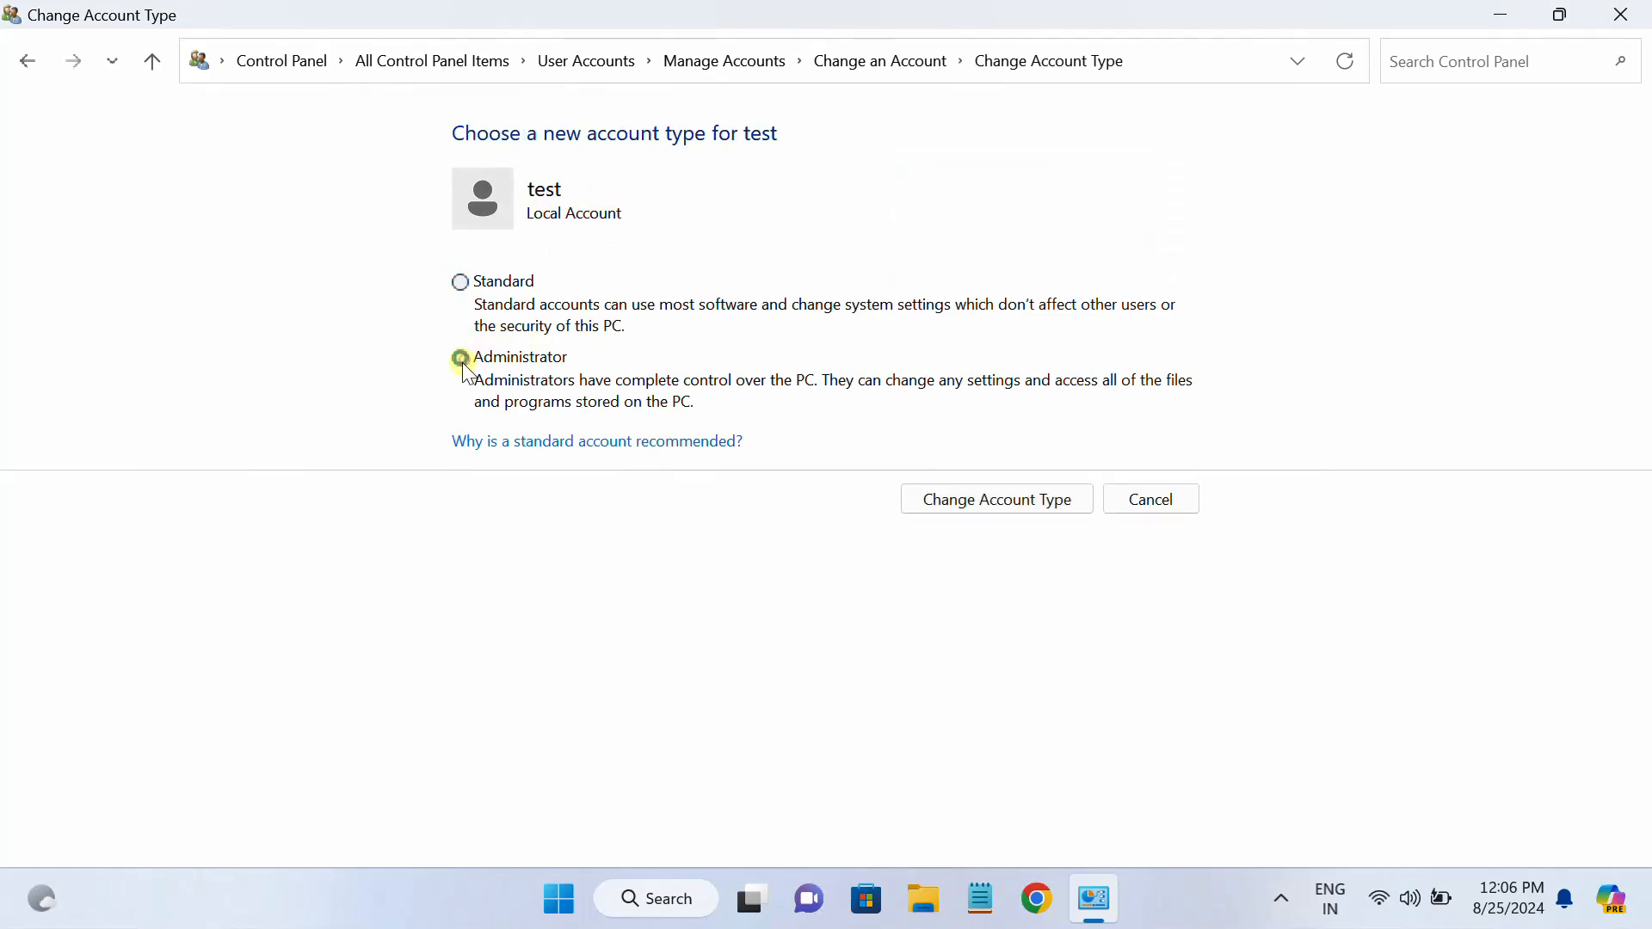
click(1025, 510)
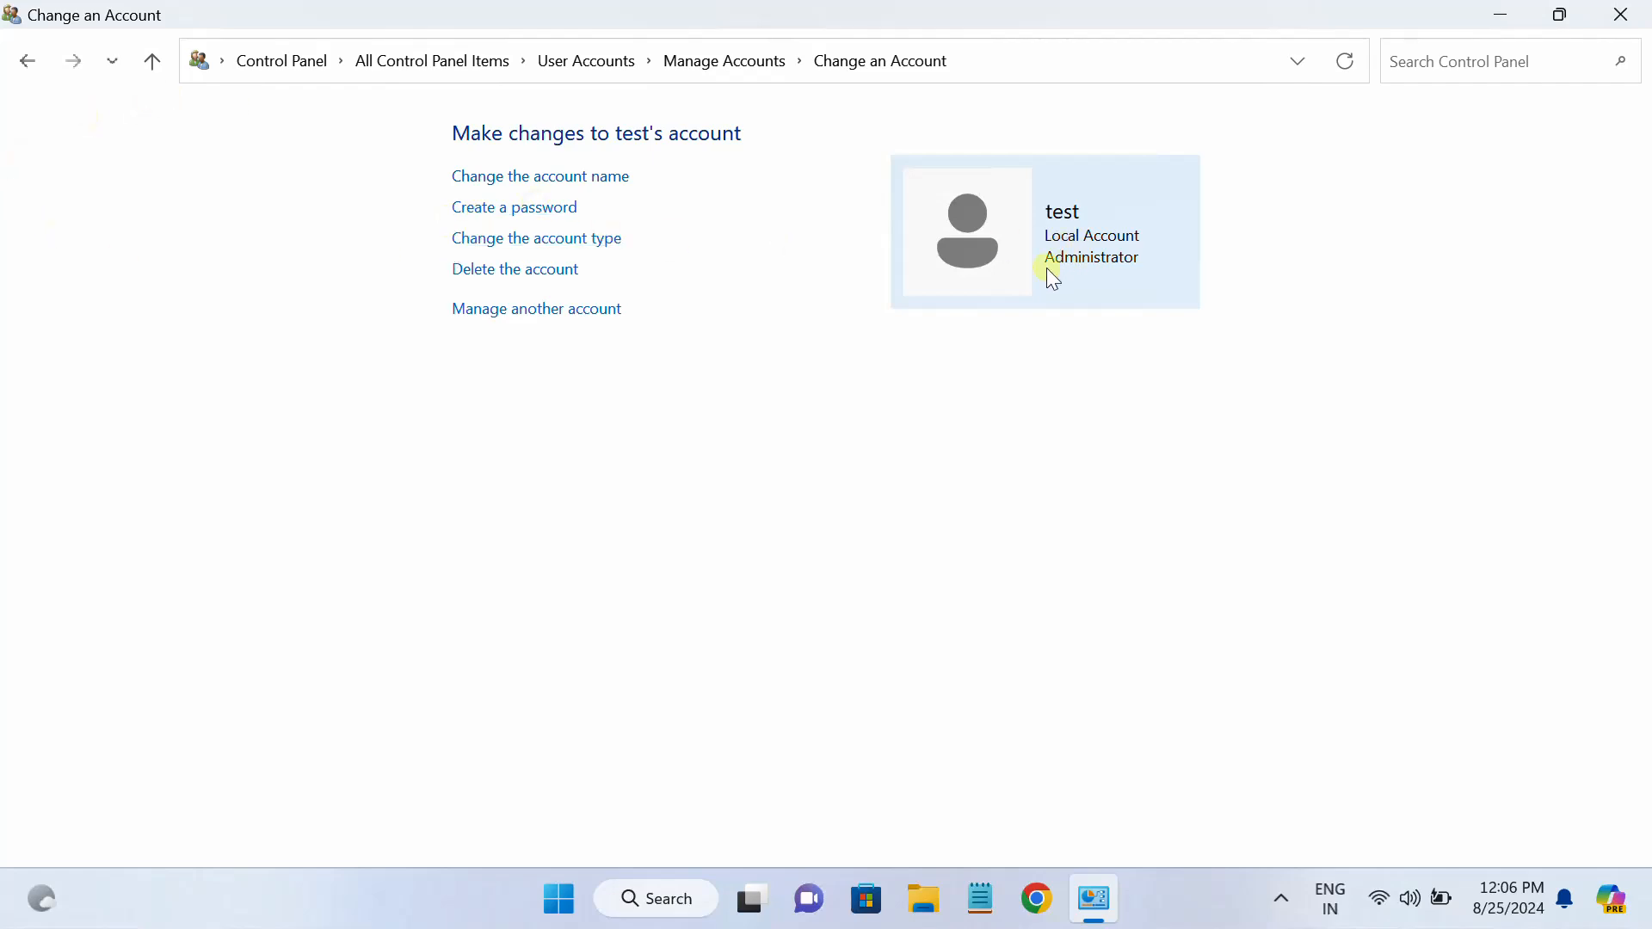
click(155, 62)
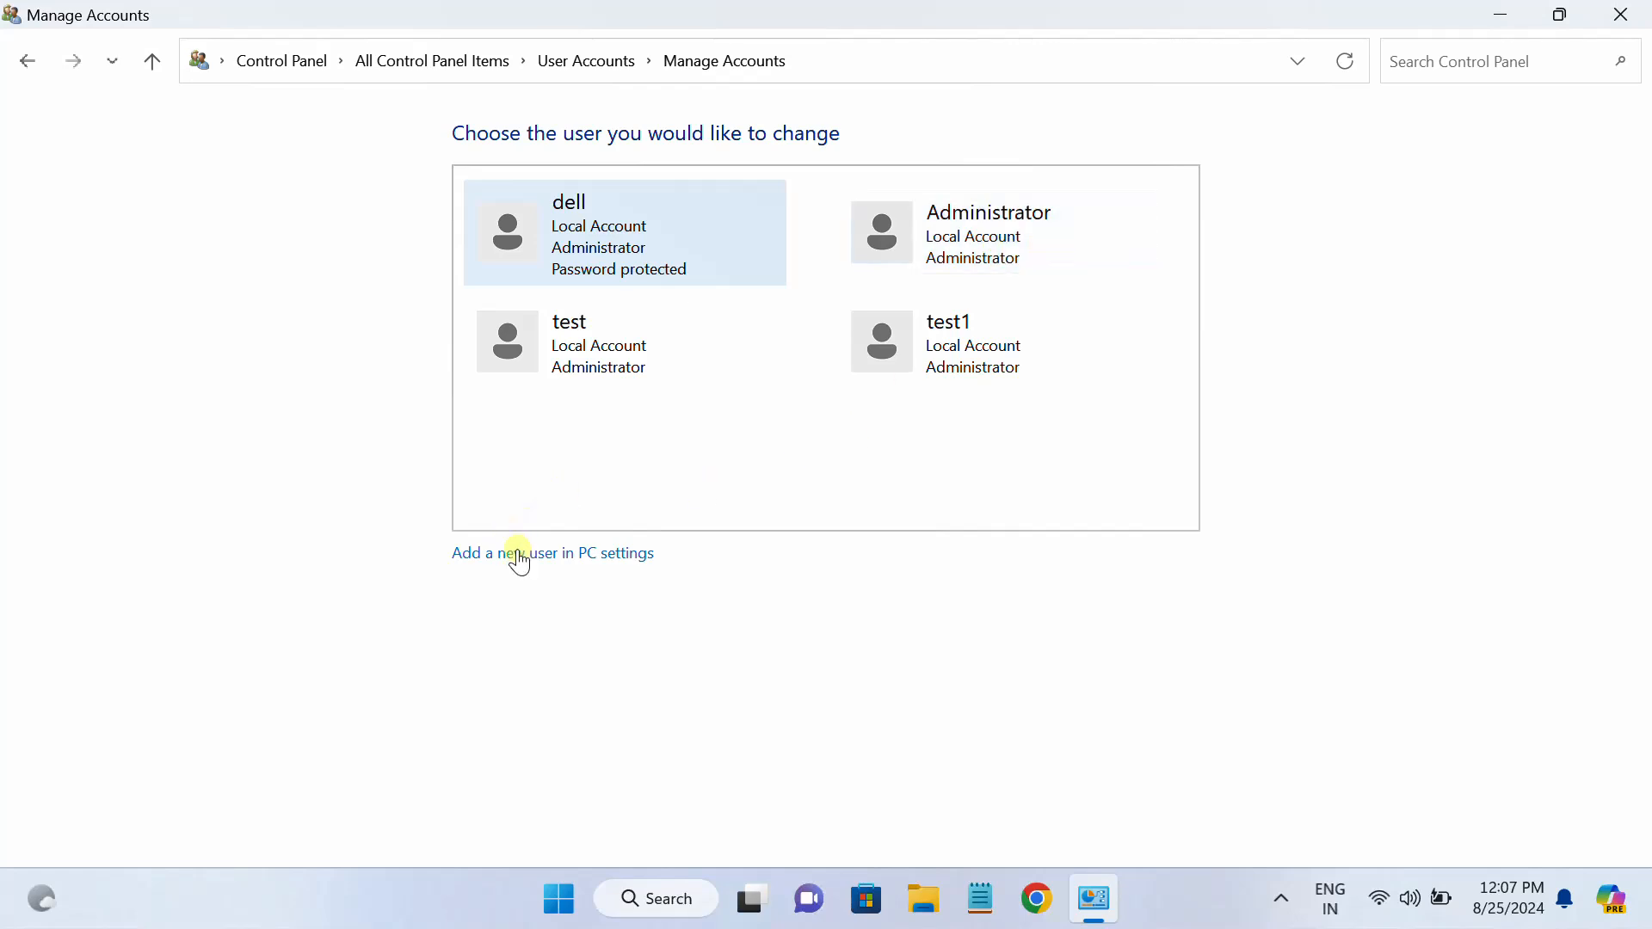
Start adding another user in PC settings, choosing to create one without a Microsoft account
click(565, 553)
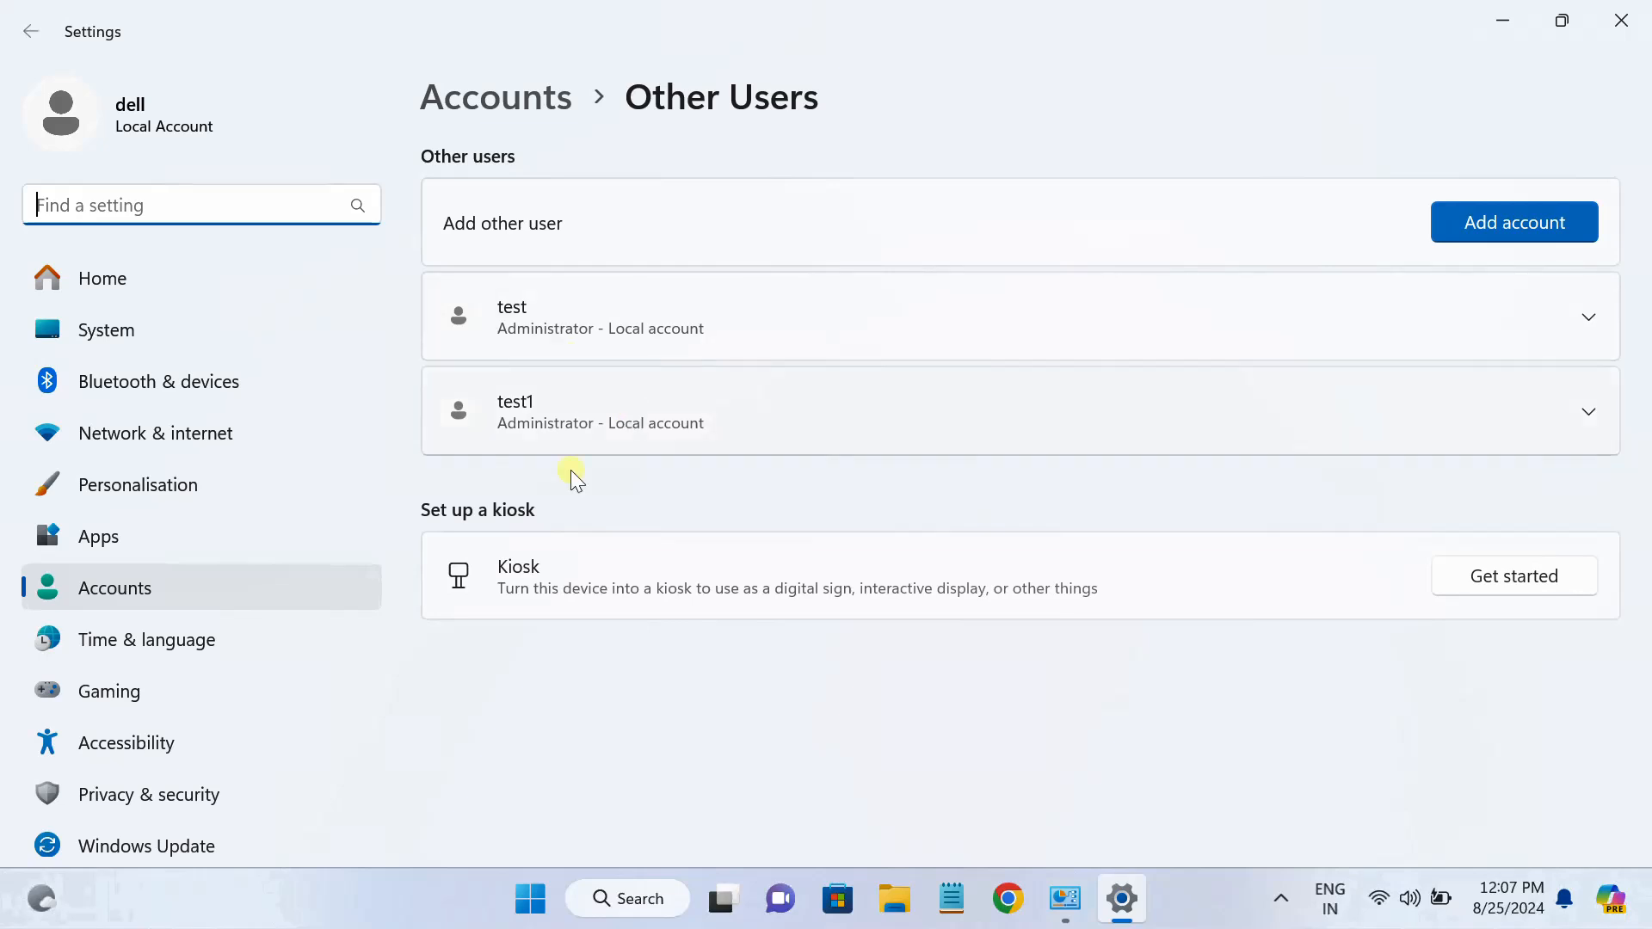
click(1559, 223)
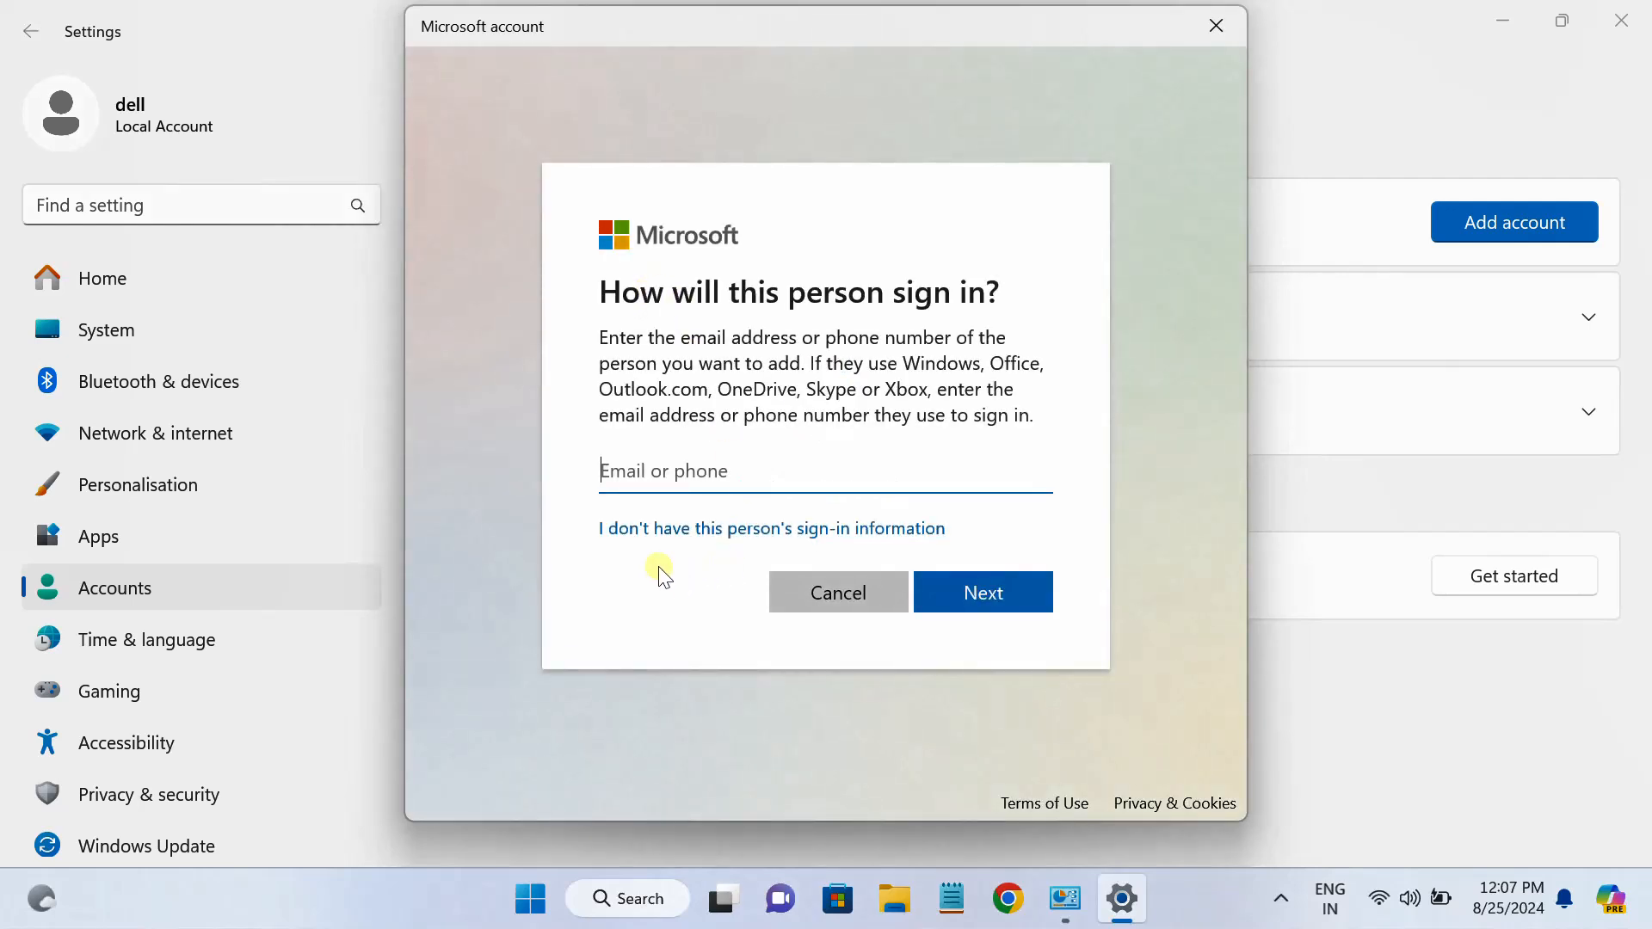
click(765, 535)
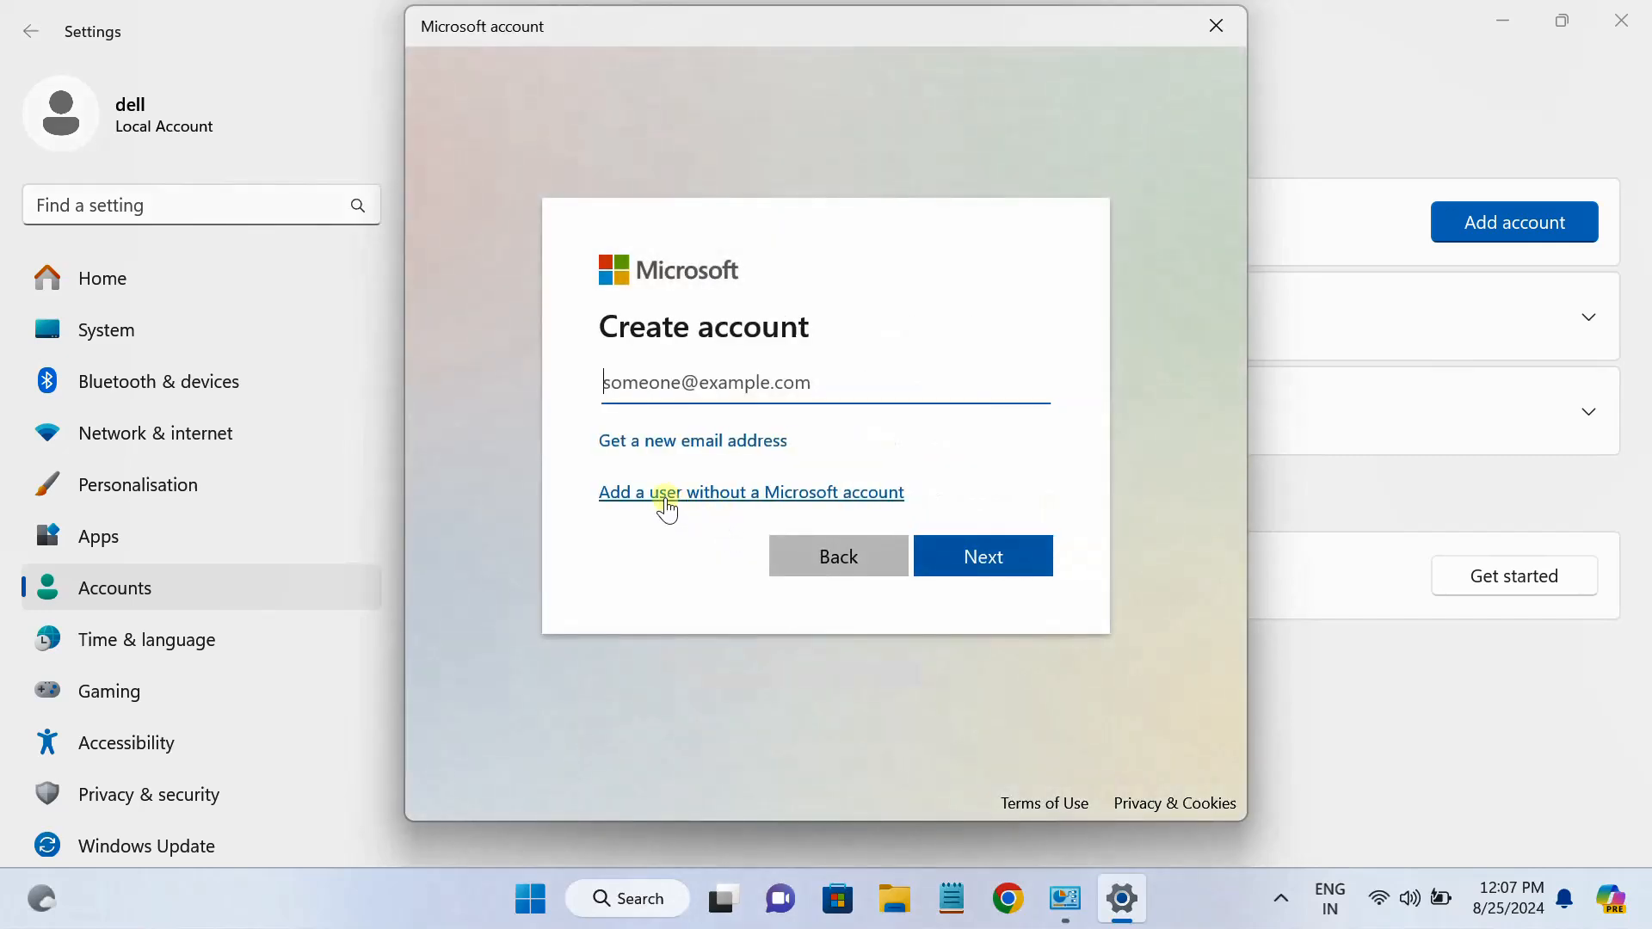
click(796, 495)
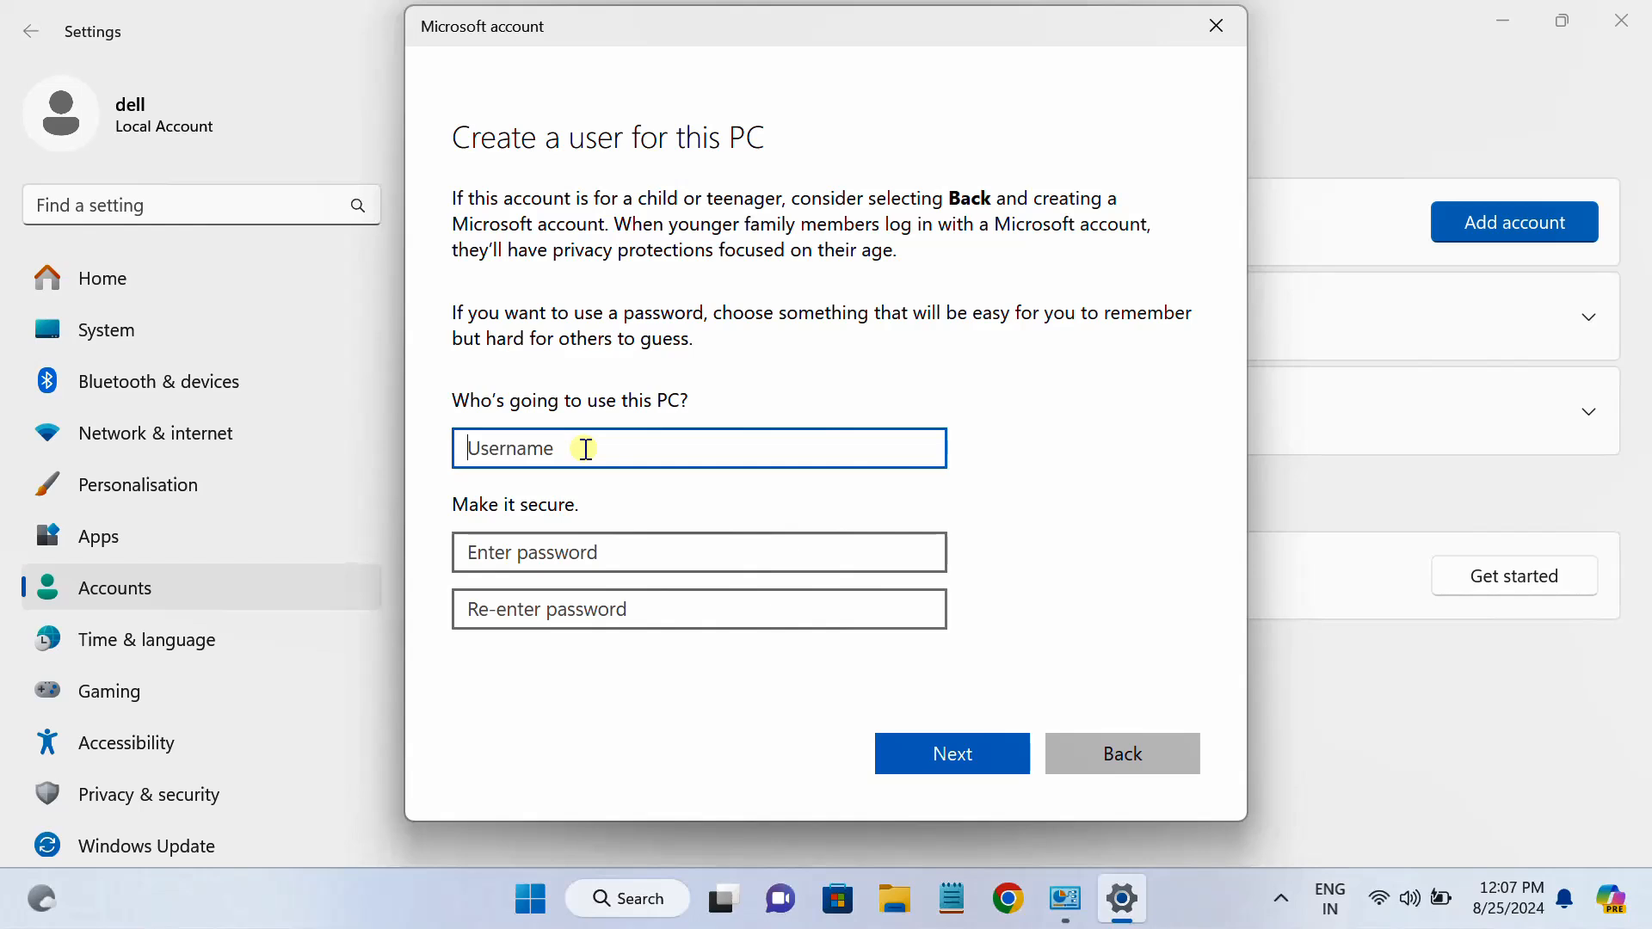
Go through the new user's password fields, leaving them empty, and close the form and Settings without creating the account
click(543, 552)
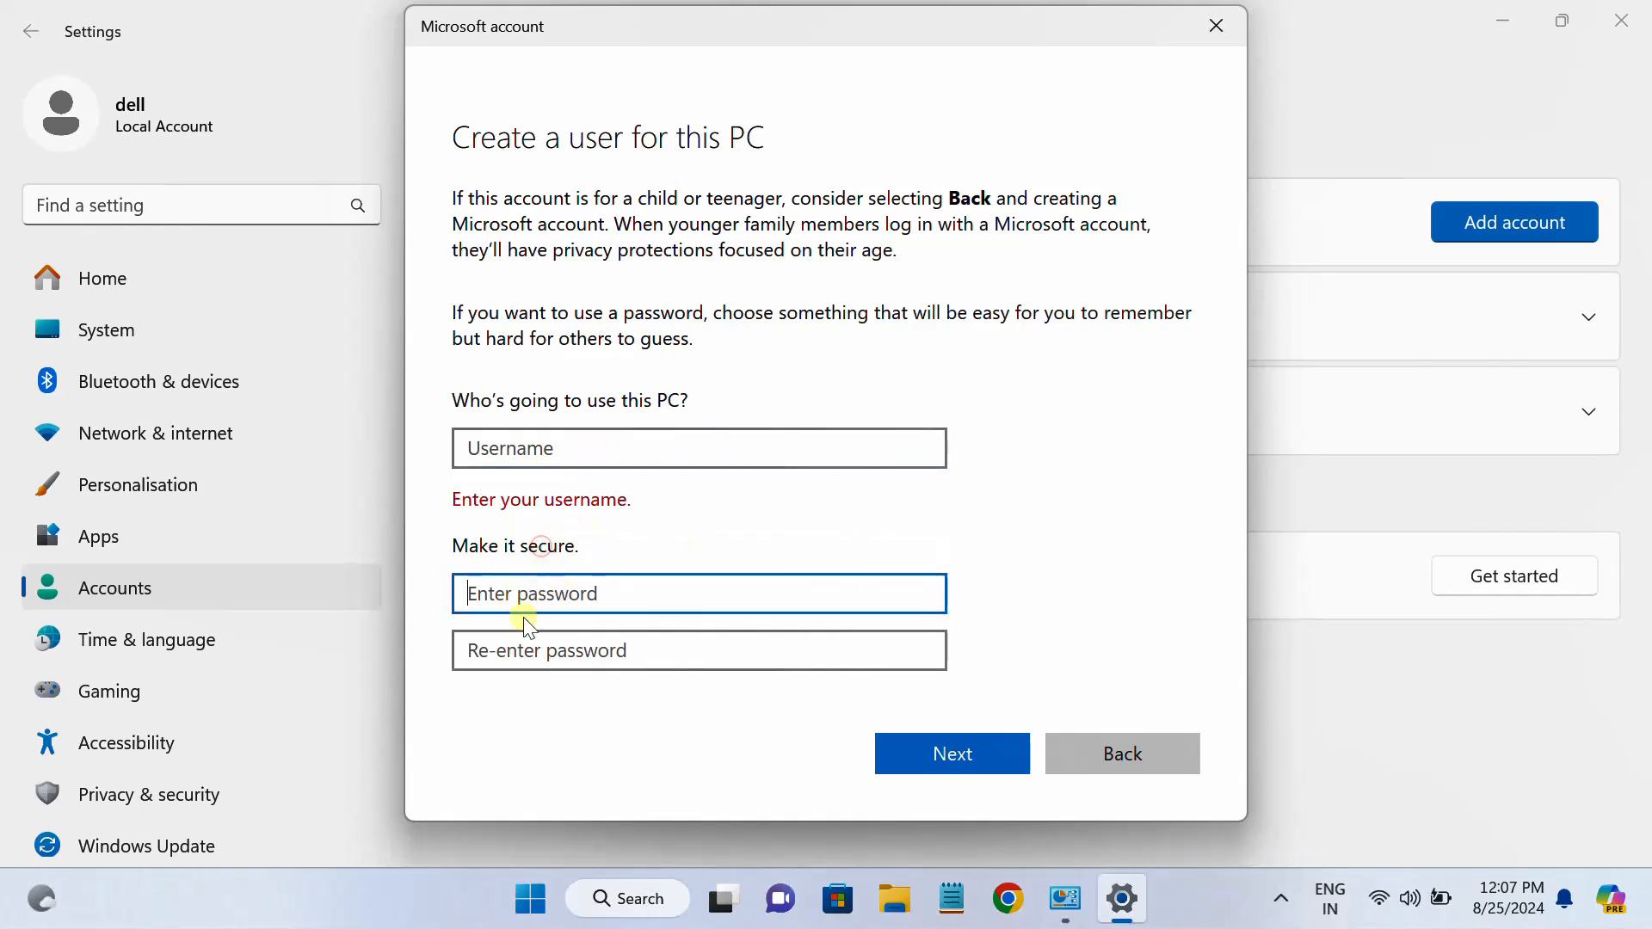
click(524, 659)
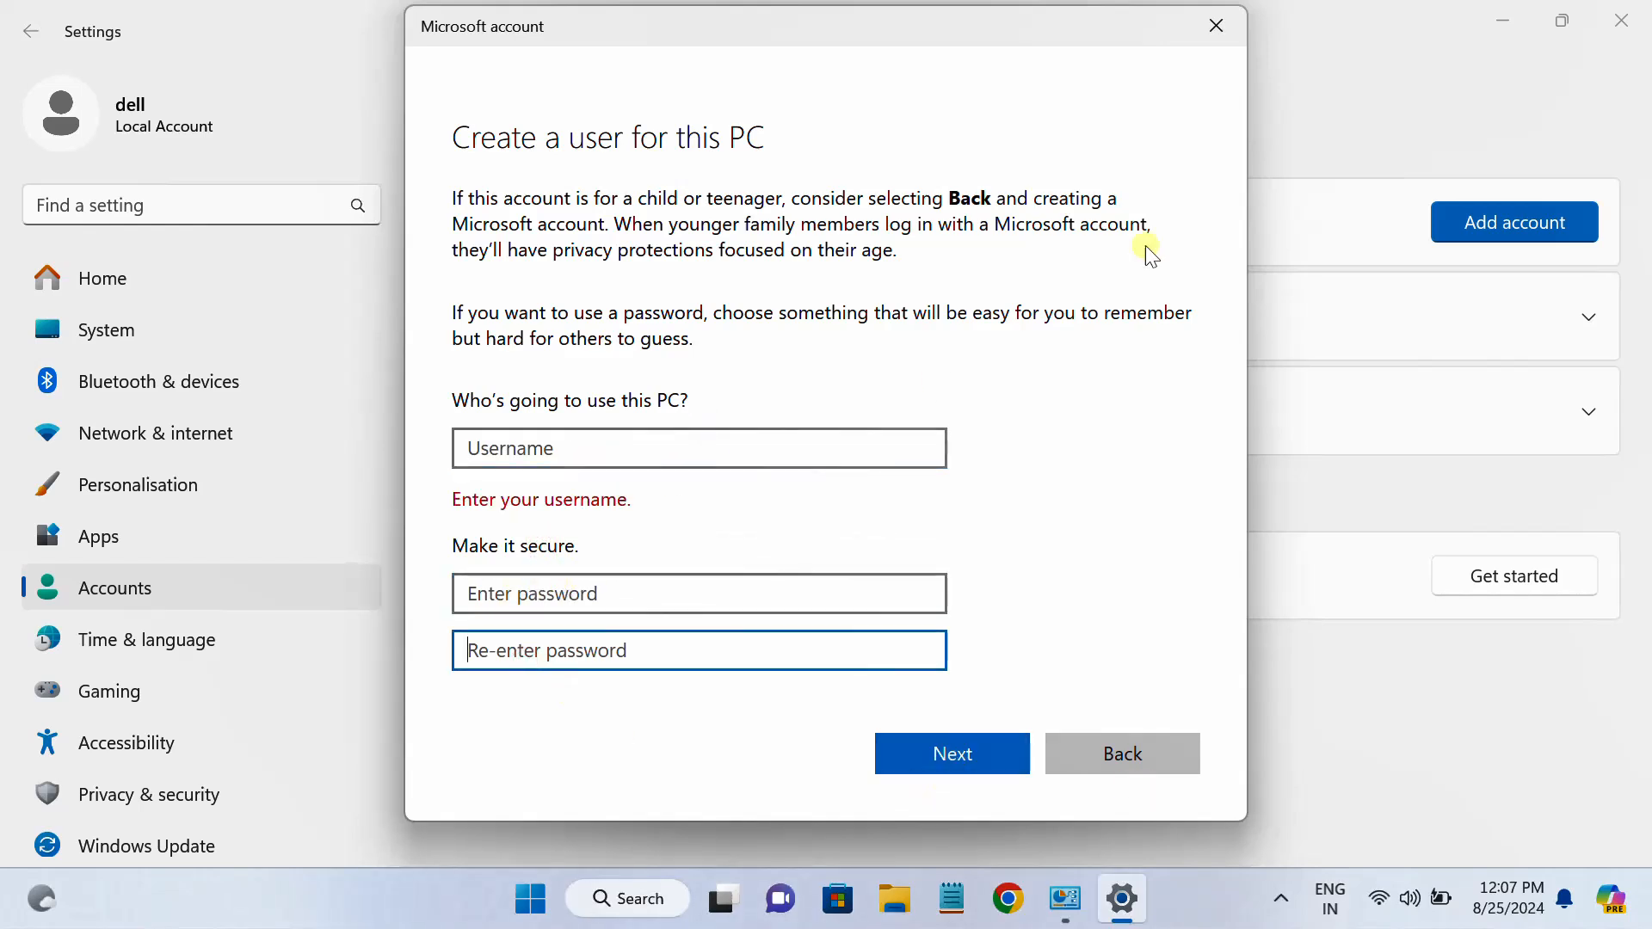
click(1204, 28)
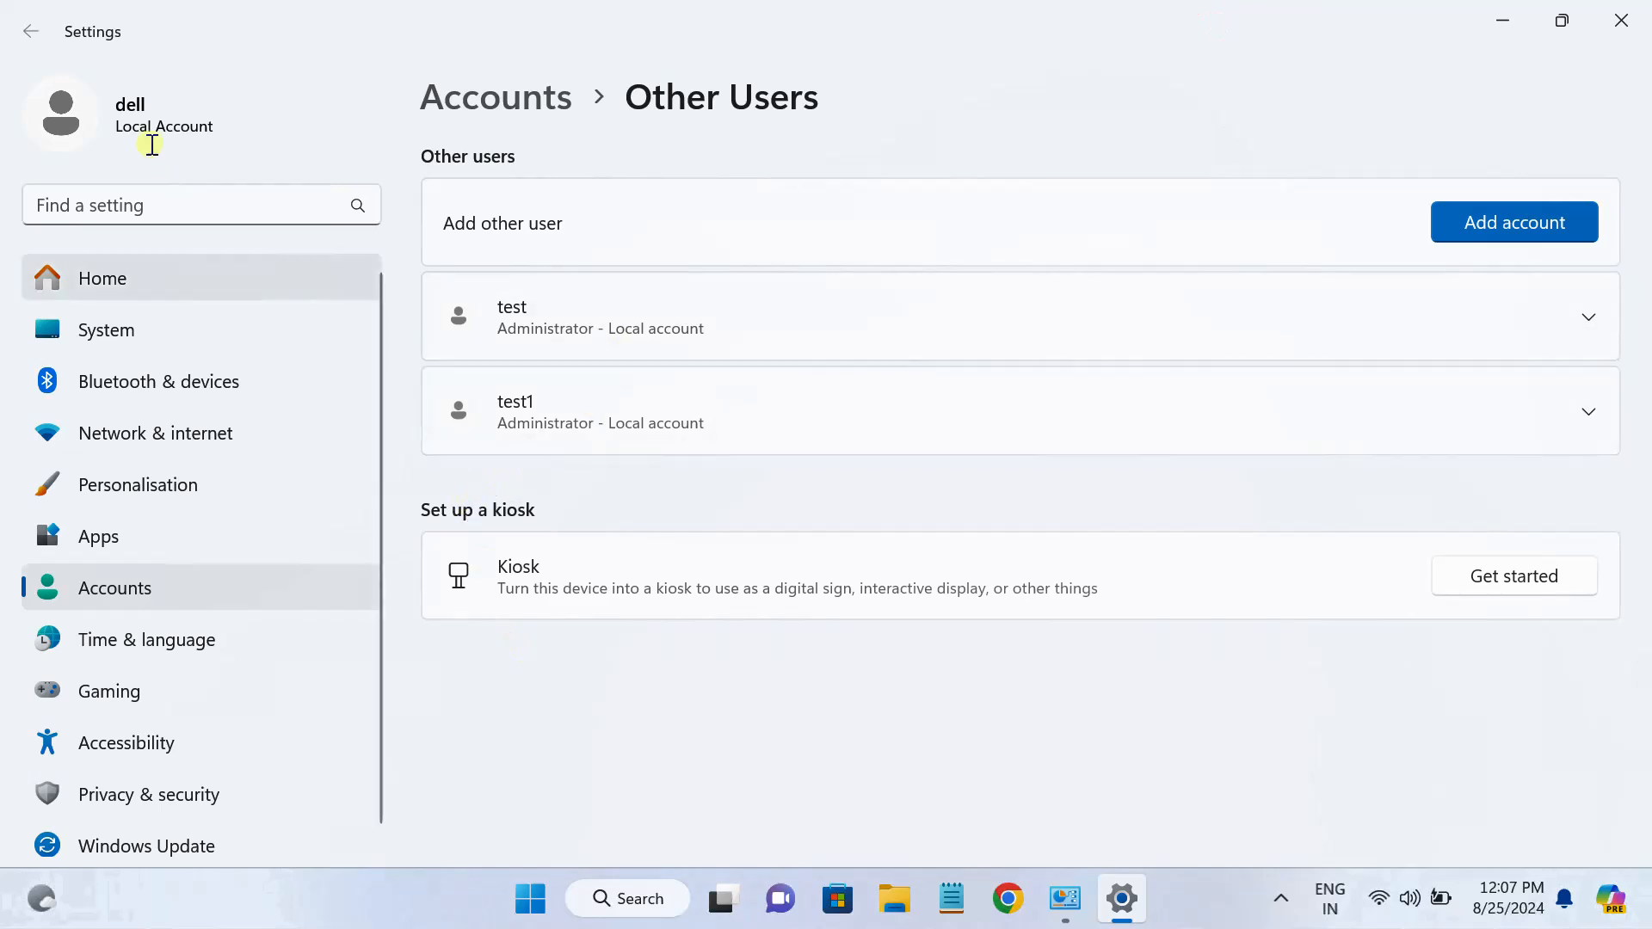
click(1621, 20)
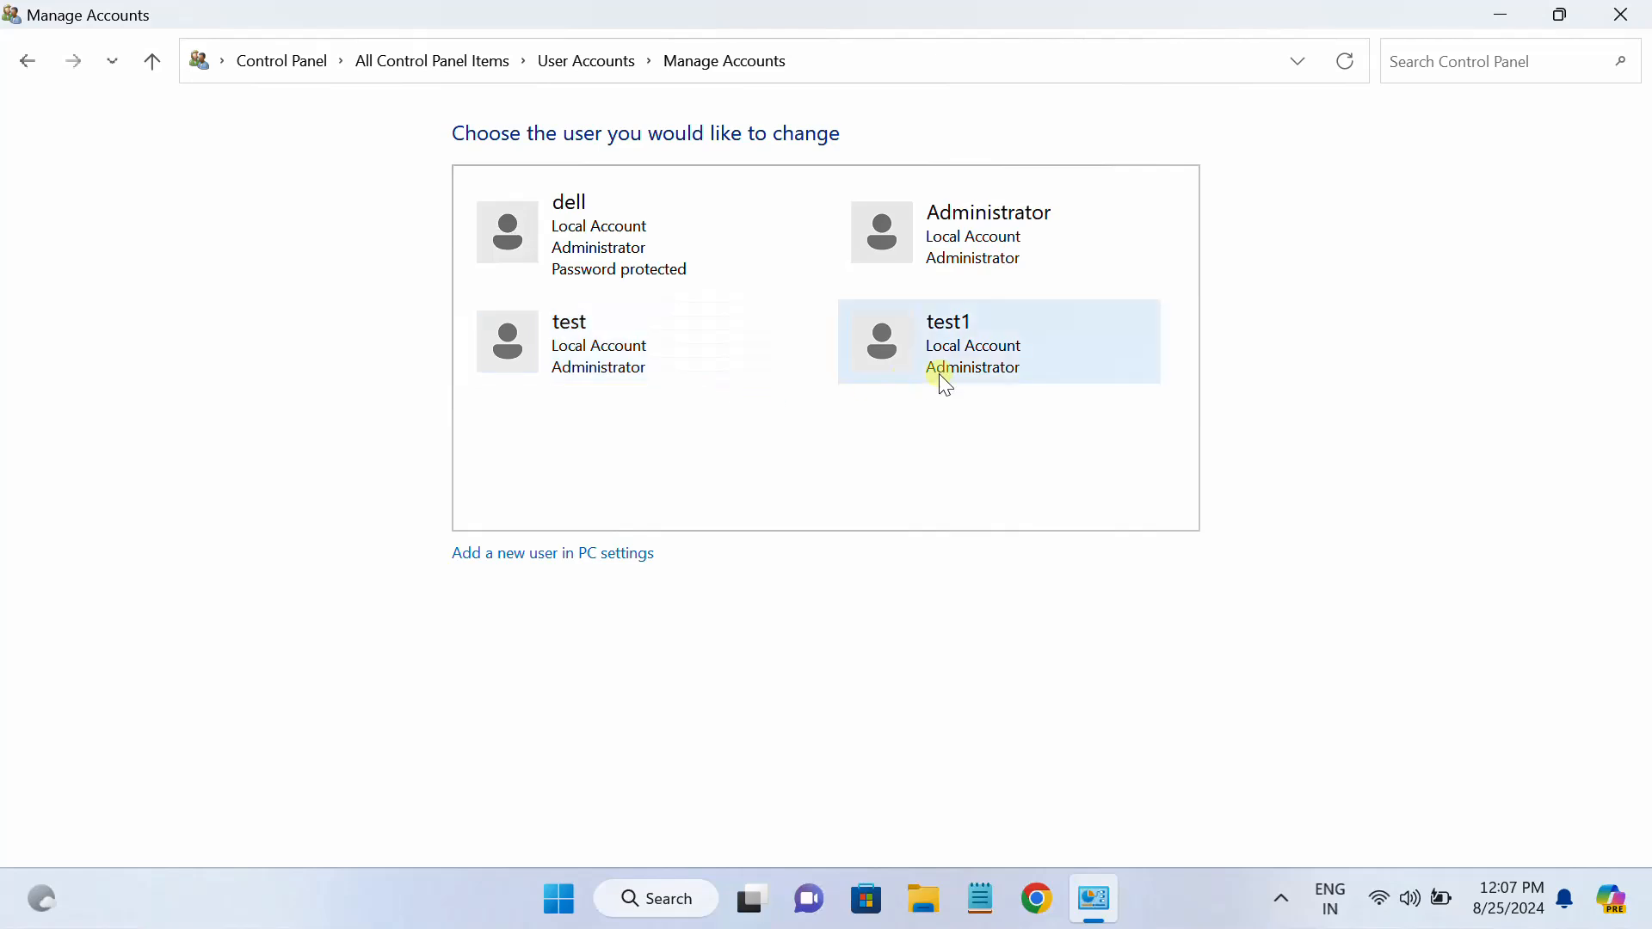
View the signed-in user's account details from Start and dismiss the suggestion to sign in to a Microsoft account
click(575, 902)
click(564, 822)
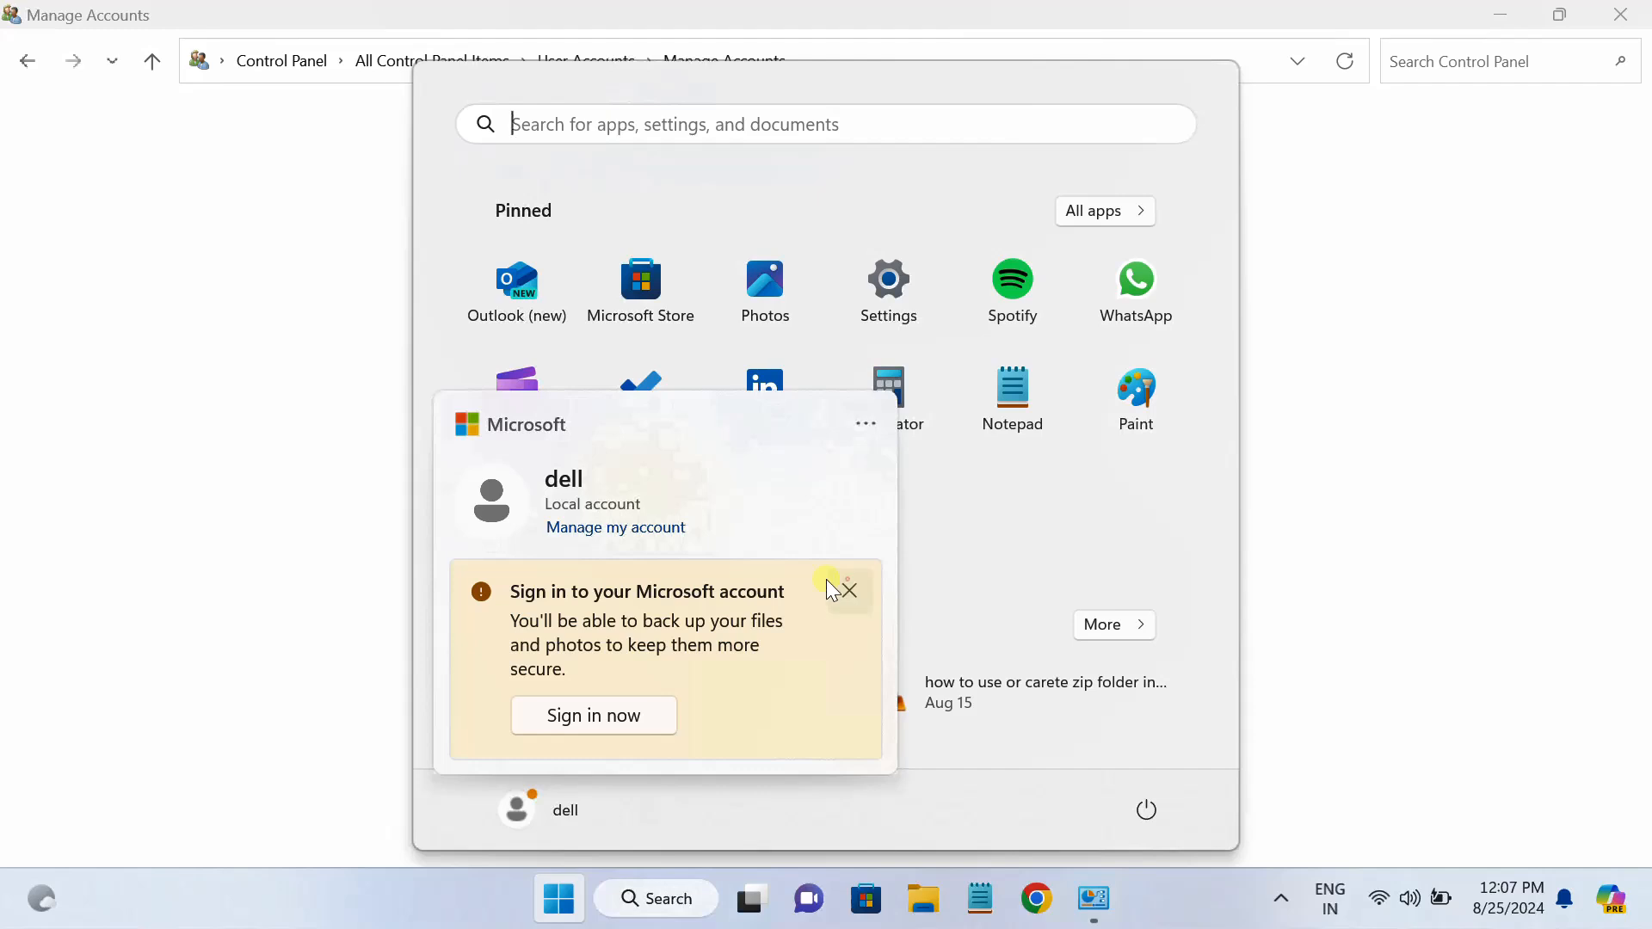
click(848, 592)
click(326, 442)
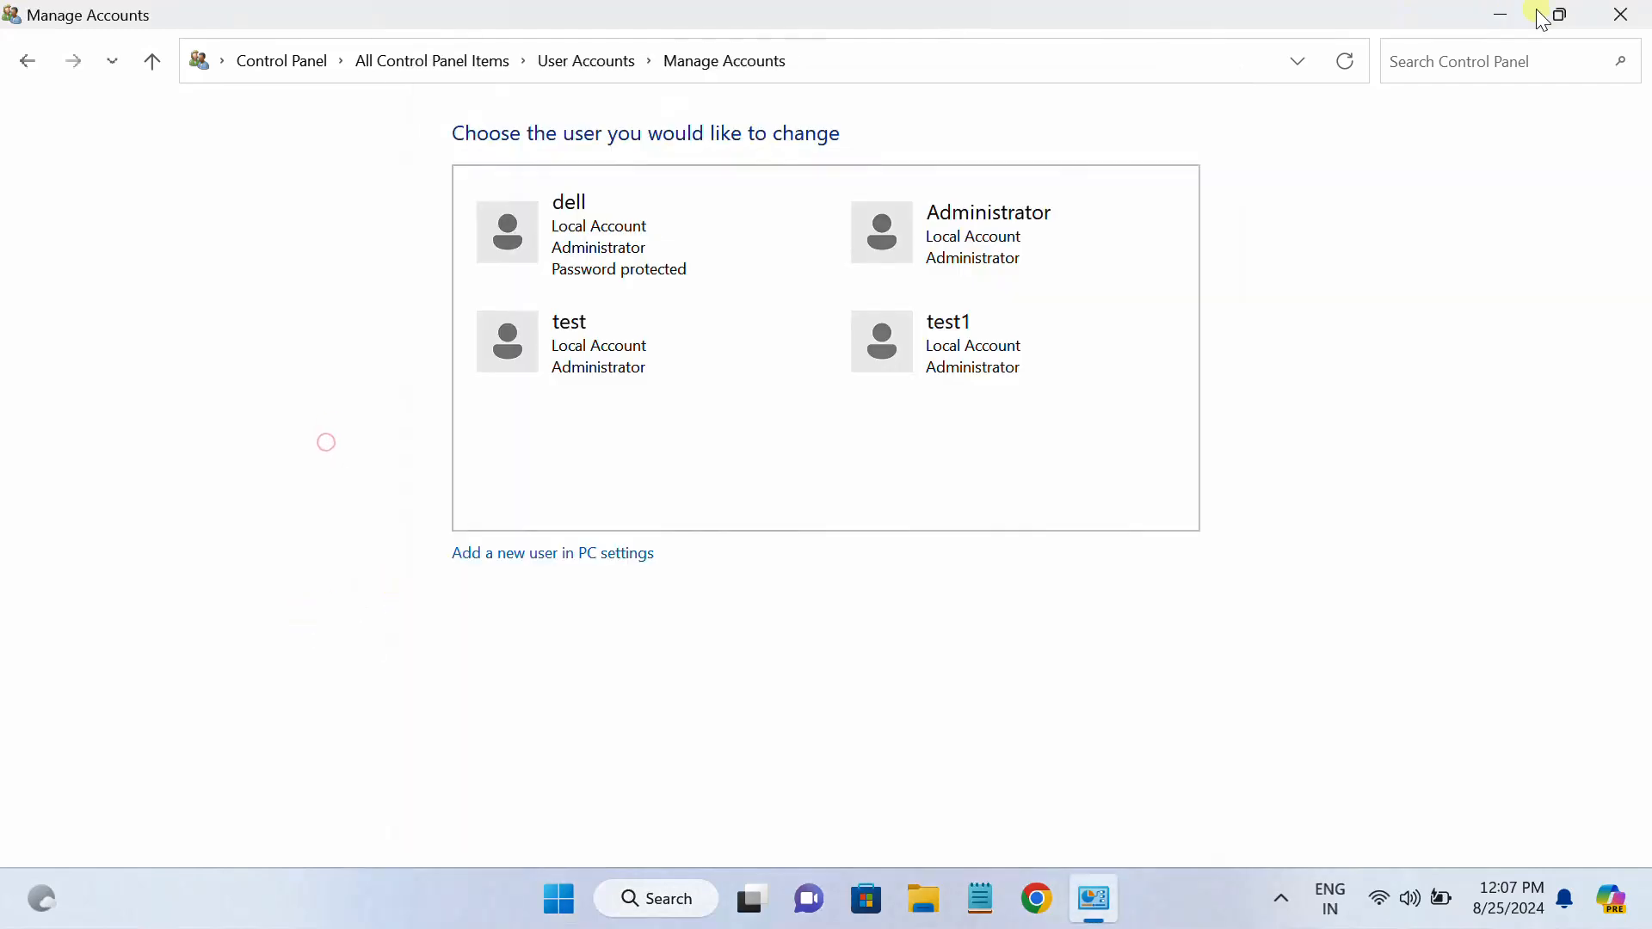
Close the account management window and refresh the desktop
click(1618, 13)
right_click(693, 497)
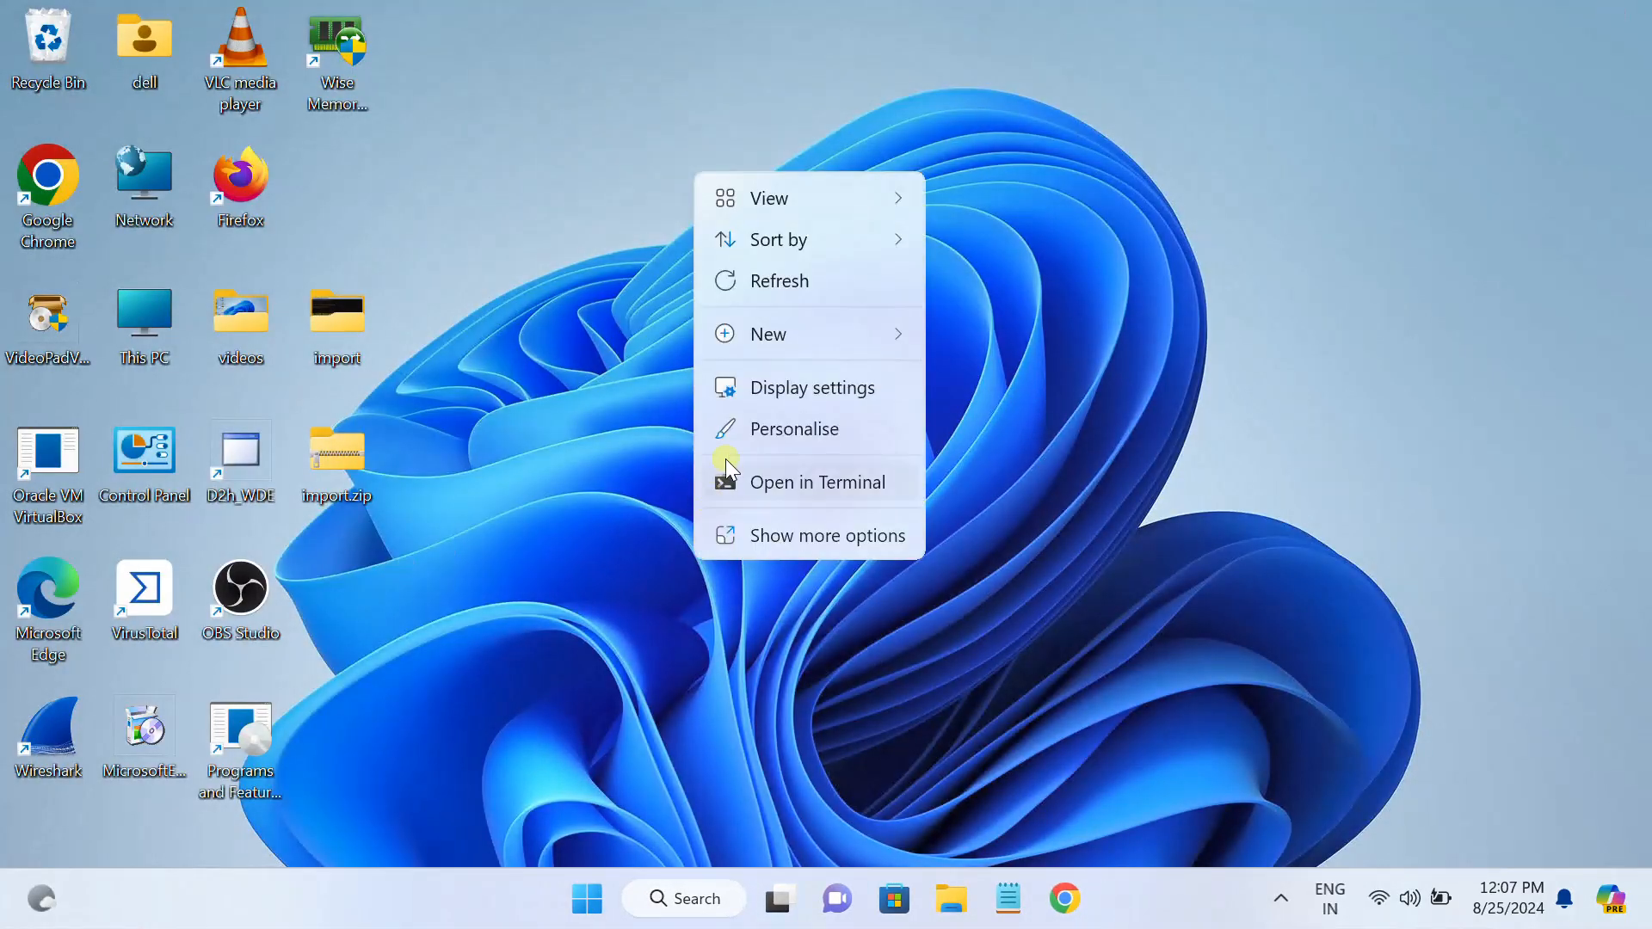
click(776, 279)
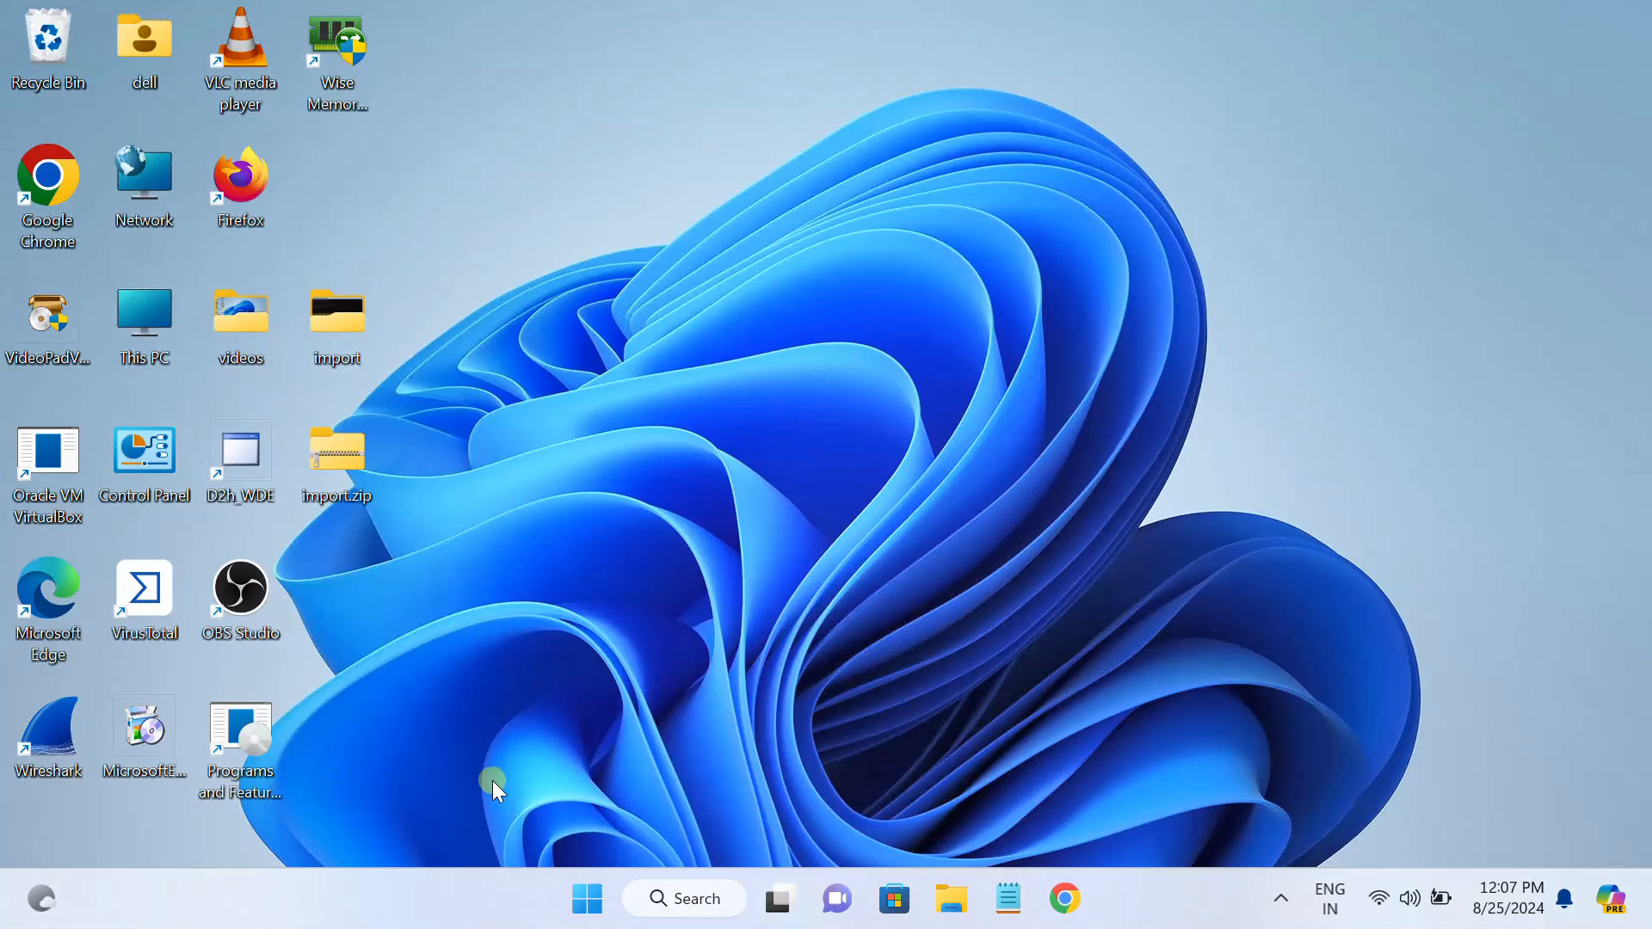
Search Windows for "resto", open Create a restore point, and launch System Restore
click(684, 900)
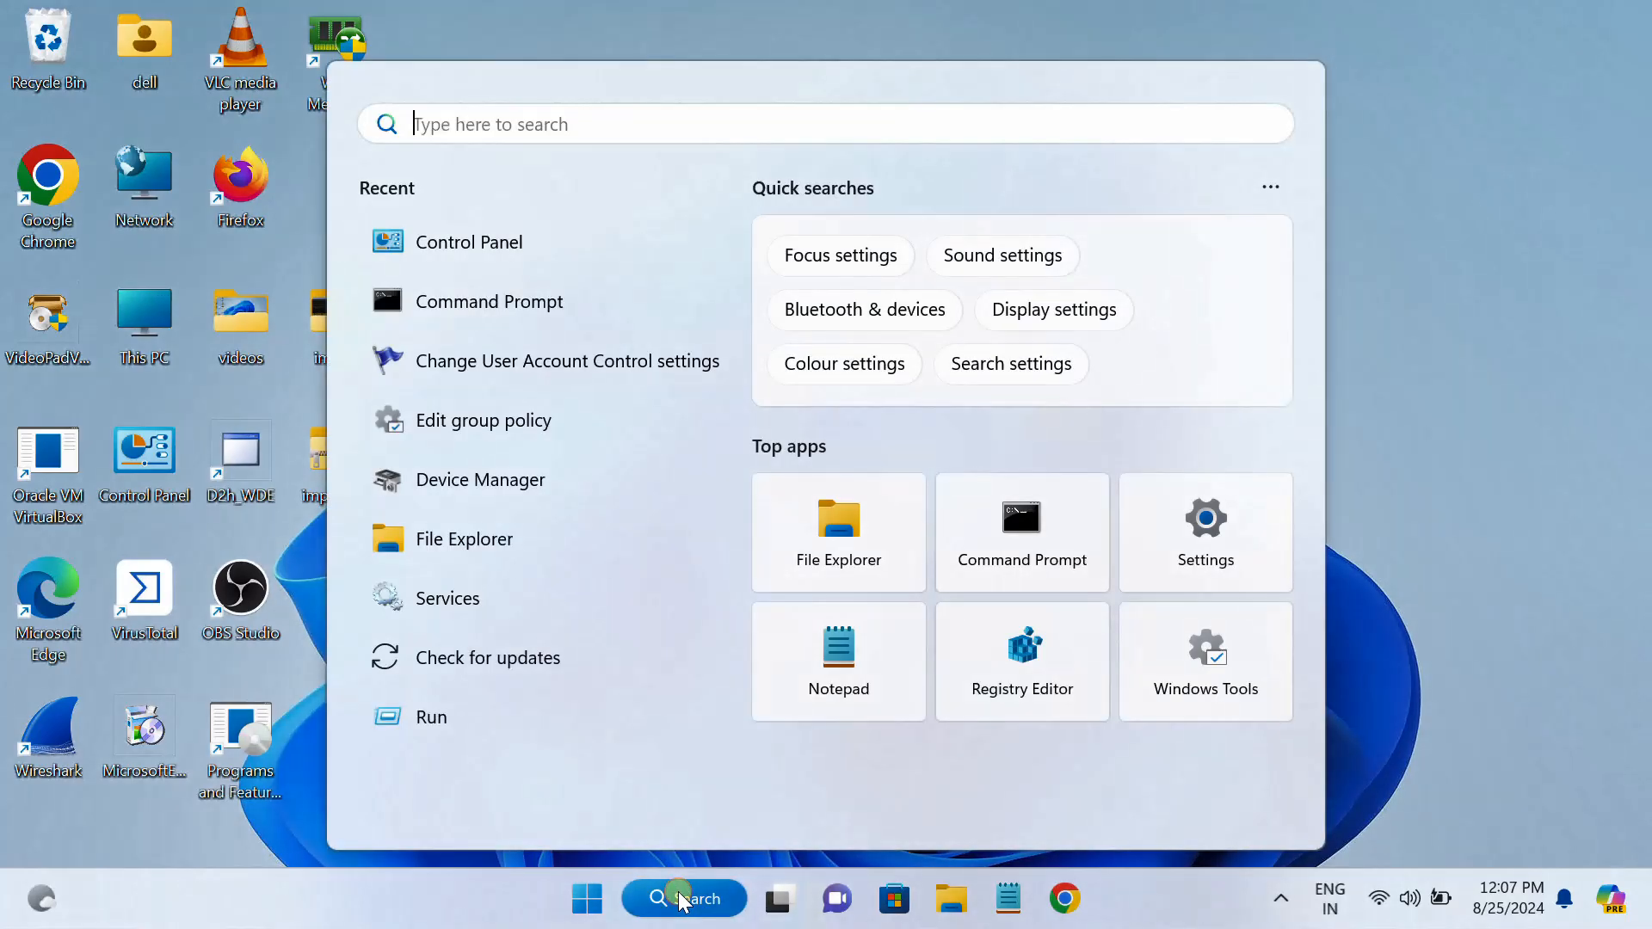
text(resto)
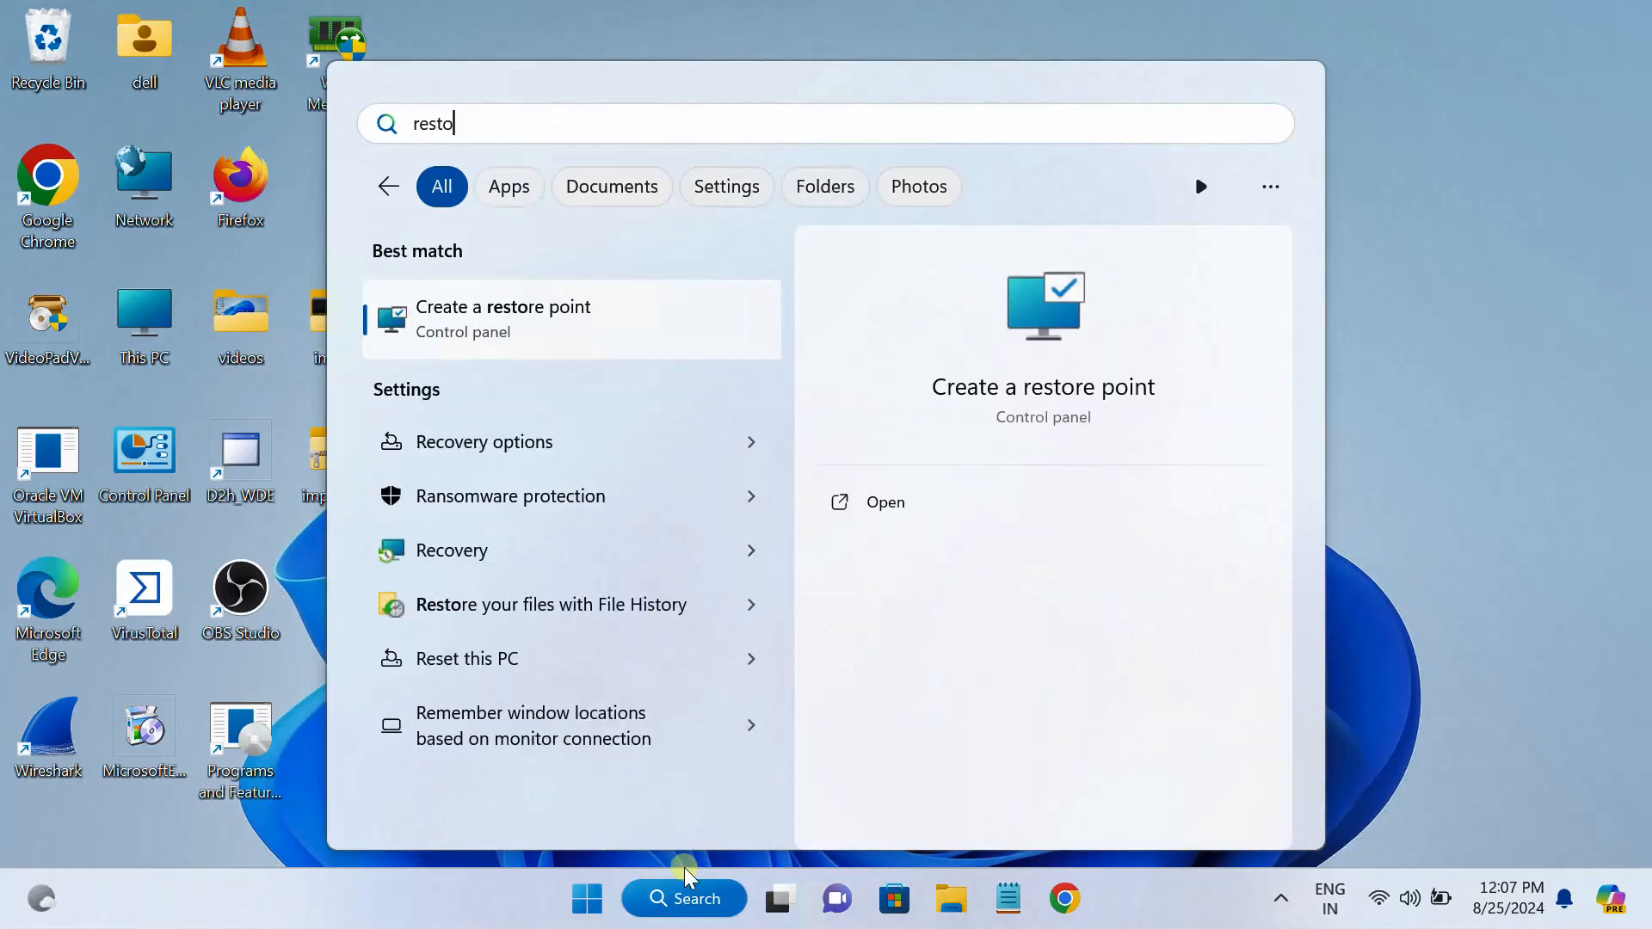
click(589, 331)
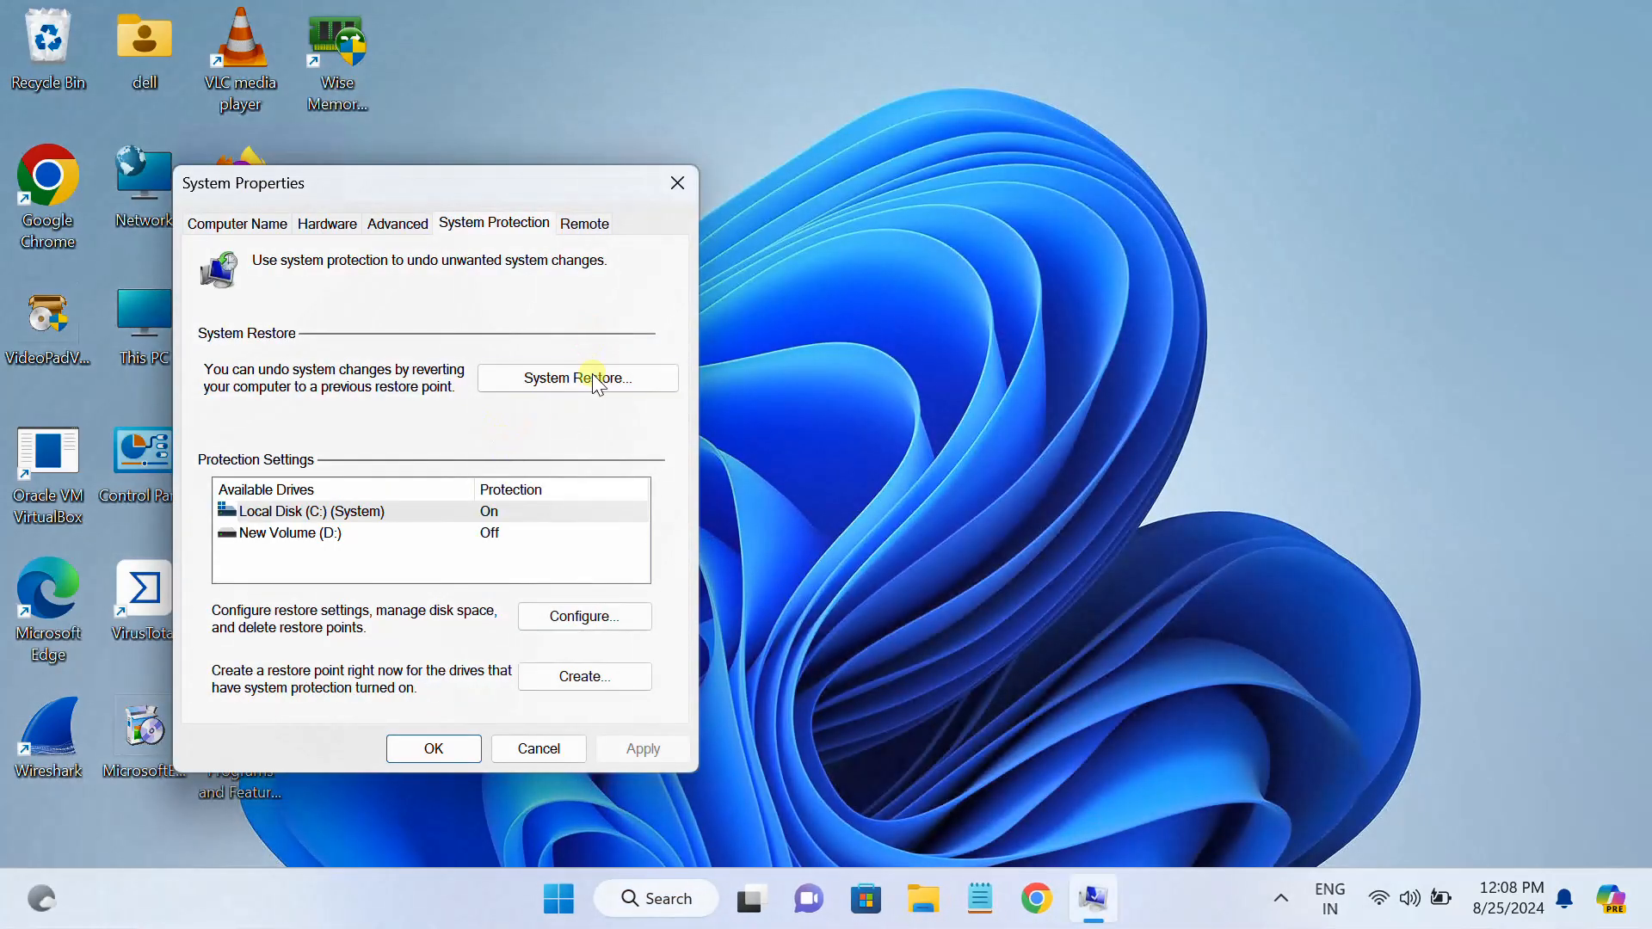
click(604, 372)
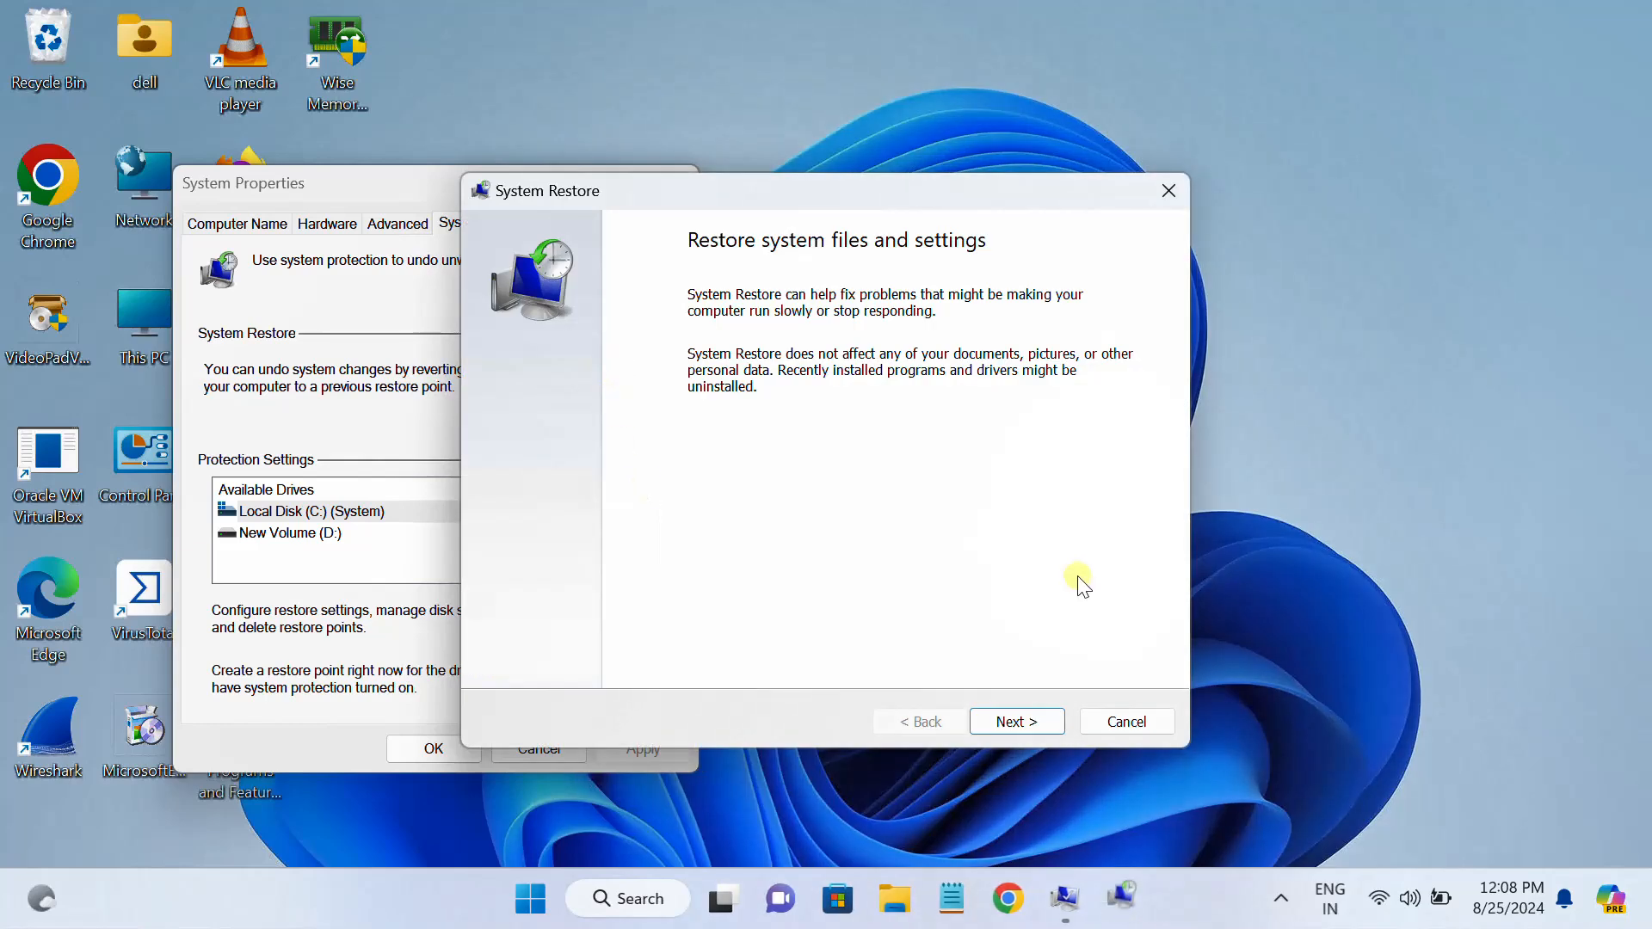
Choose the Automatic Restore Point dated 8/25/2024 11:21:04 AM and proceed to the final System Restore confirmation
click(1014, 721)
click(660, 384)
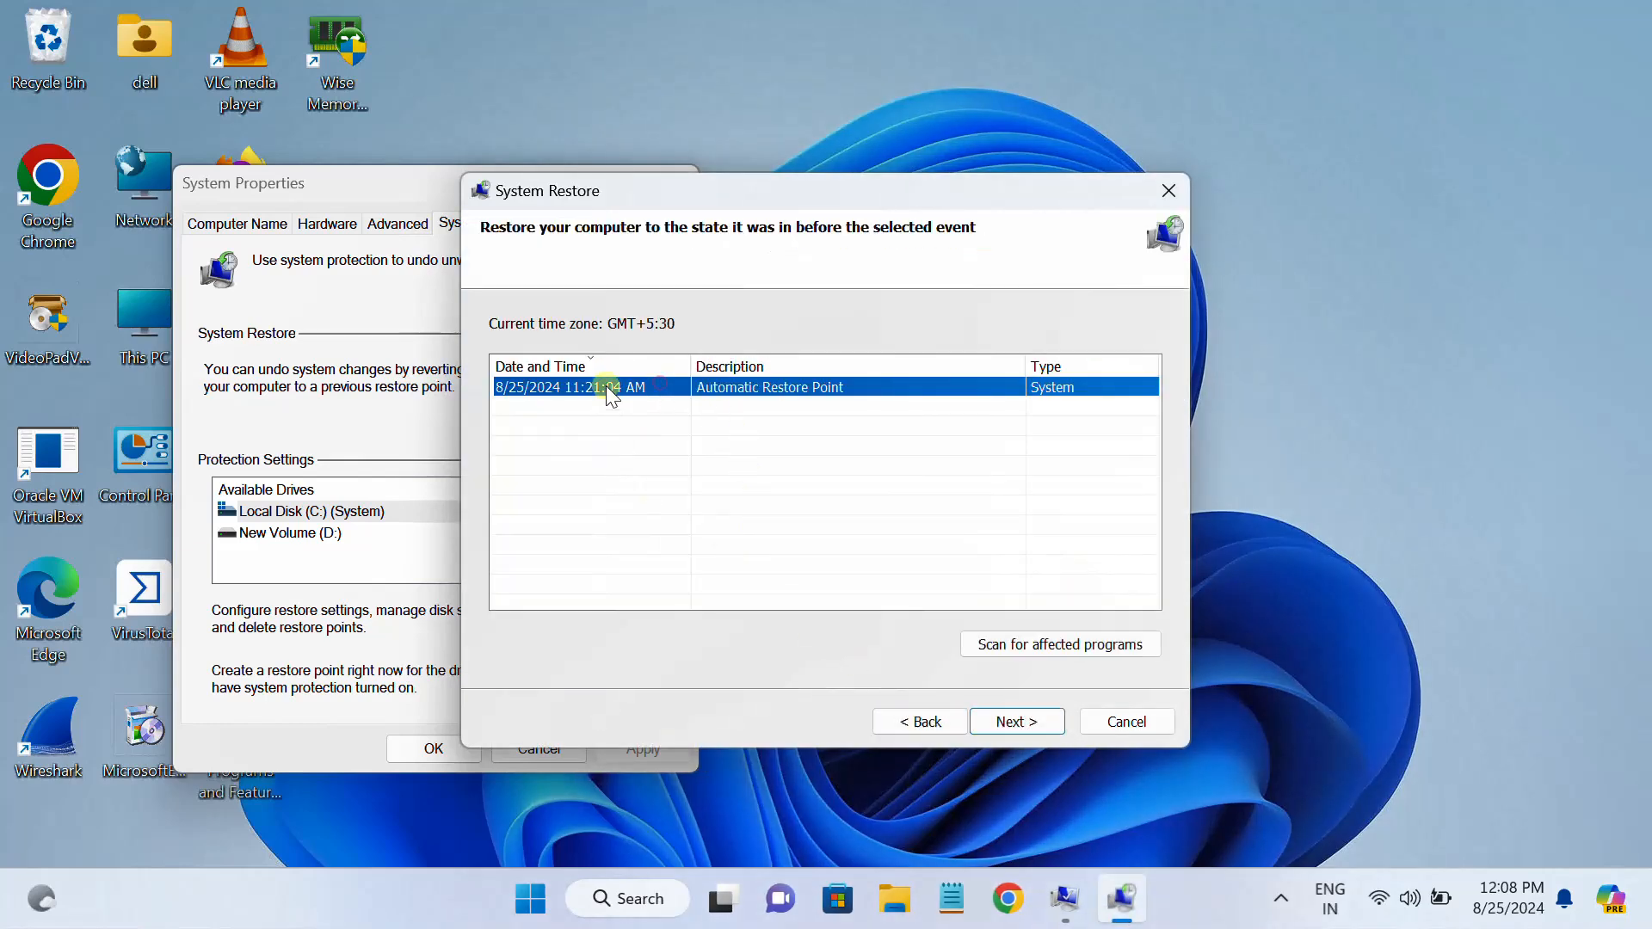
click(1018, 721)
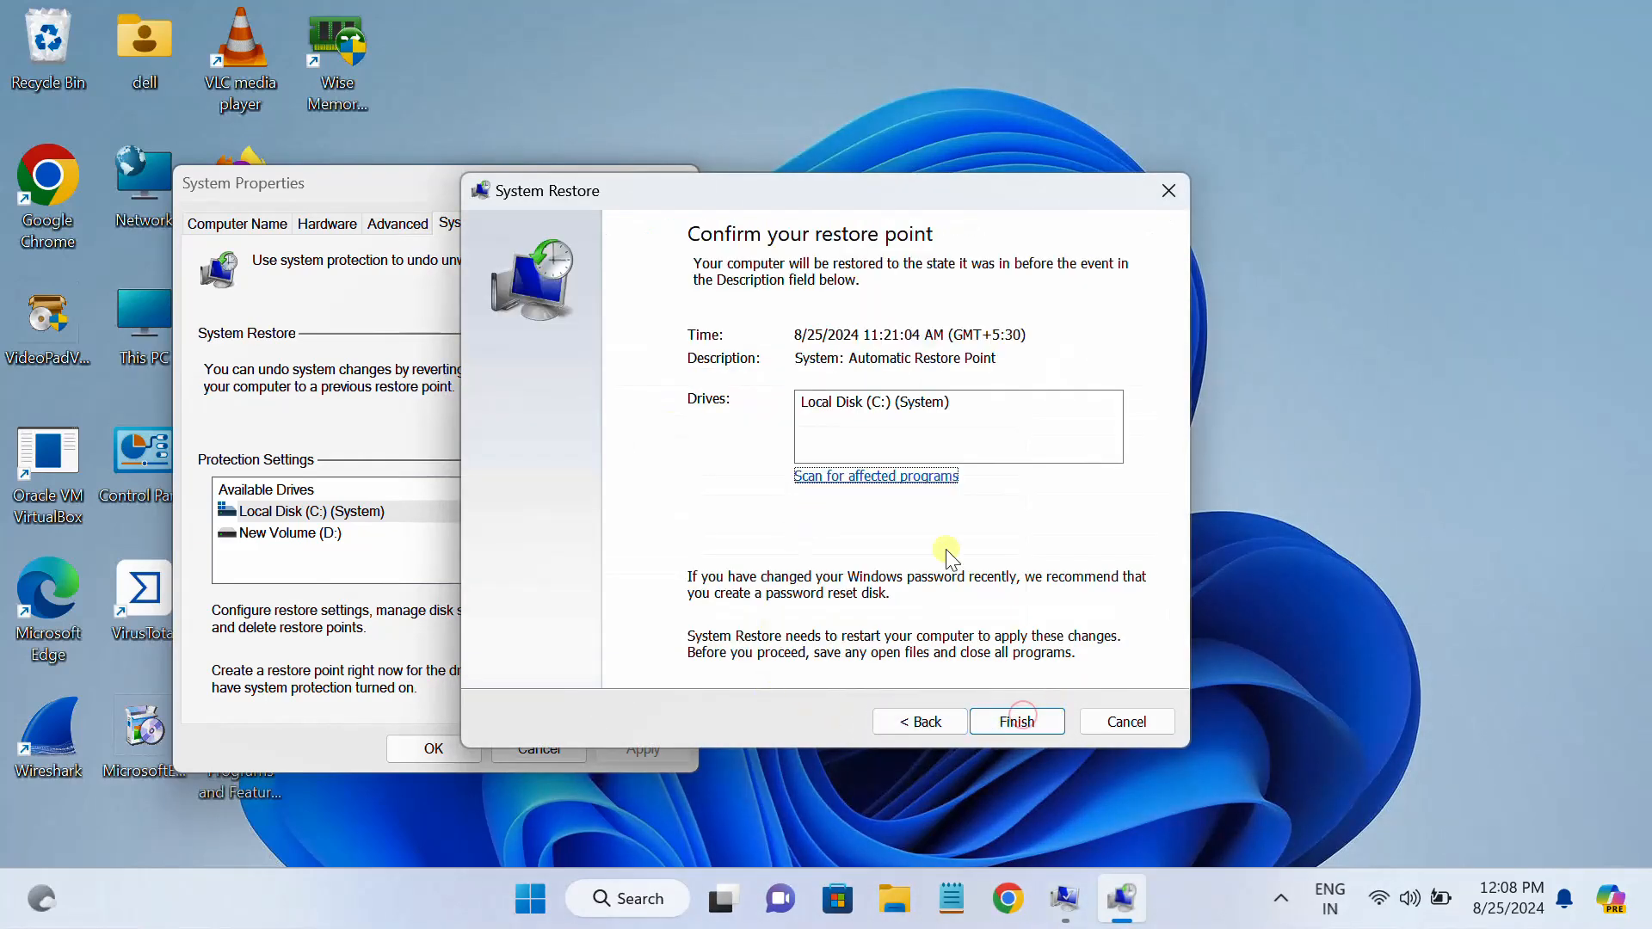
click(1016, 722)
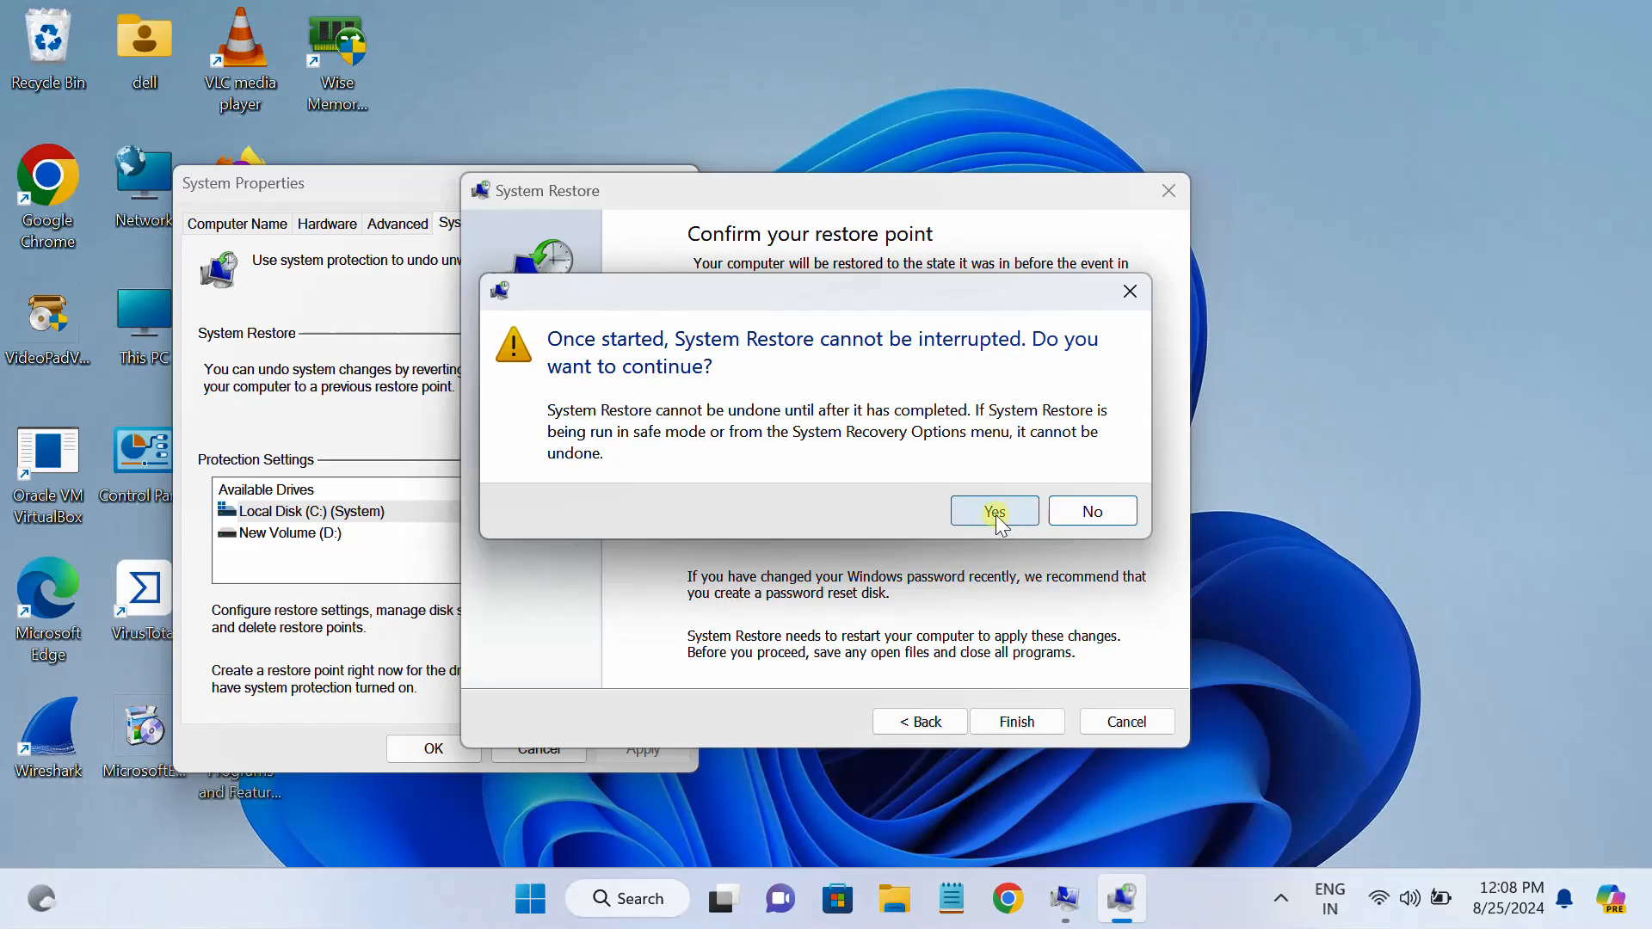
Dismiss the restore confirmation, cancel System Restore, and close System Properties without restoring
click(1131, 291)
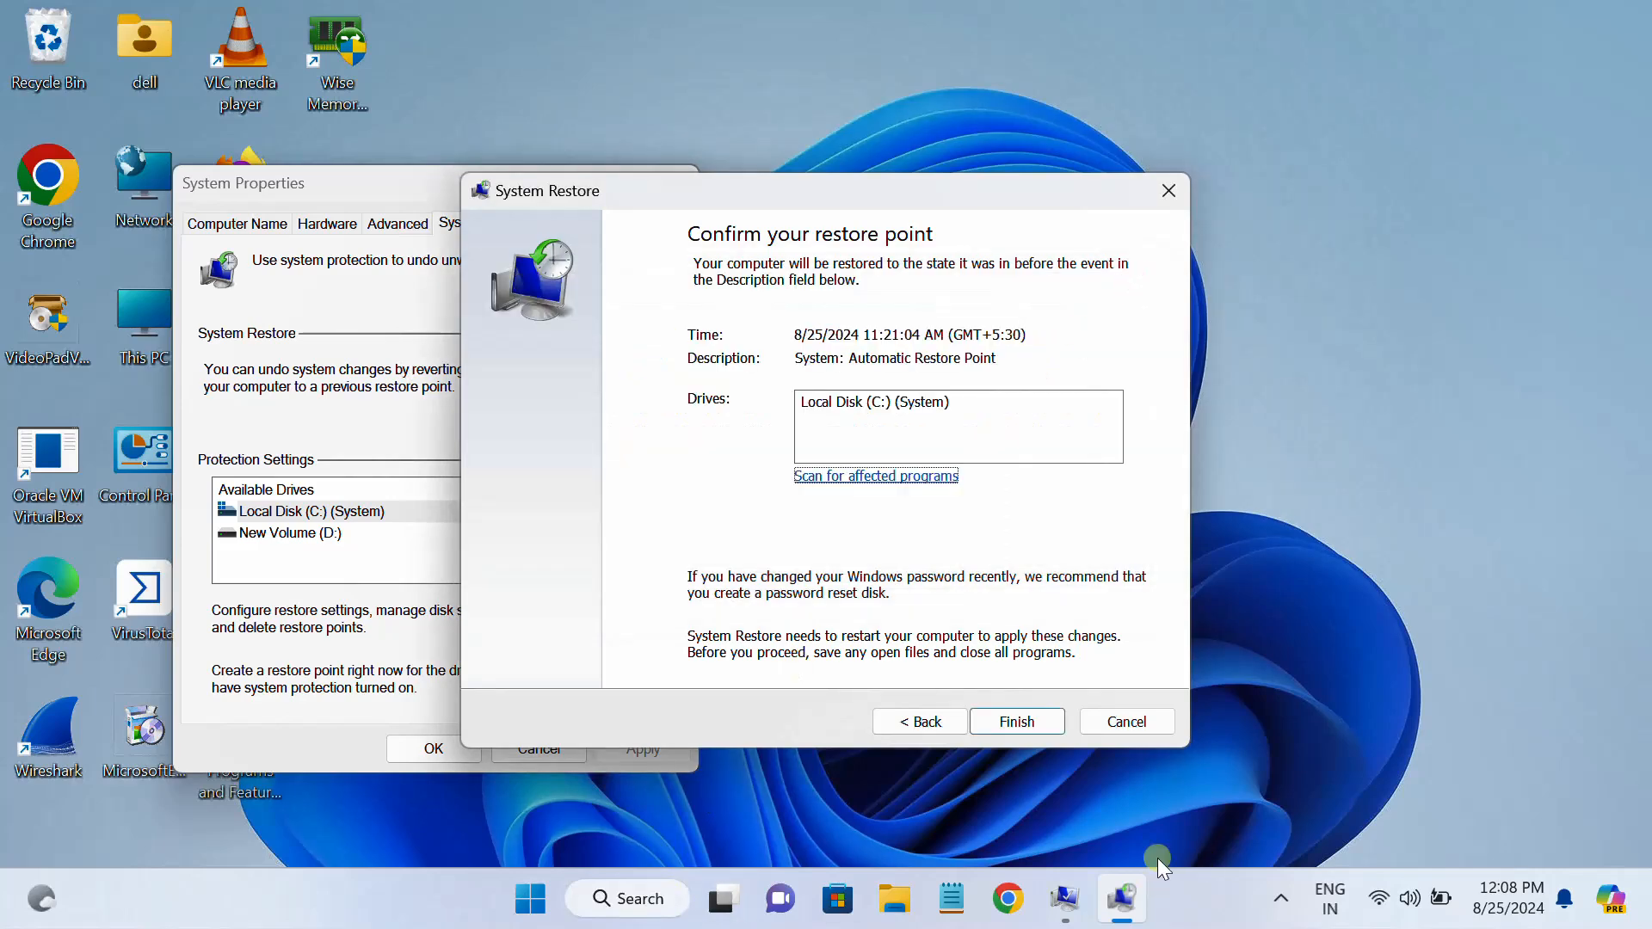
click(1148, 724)
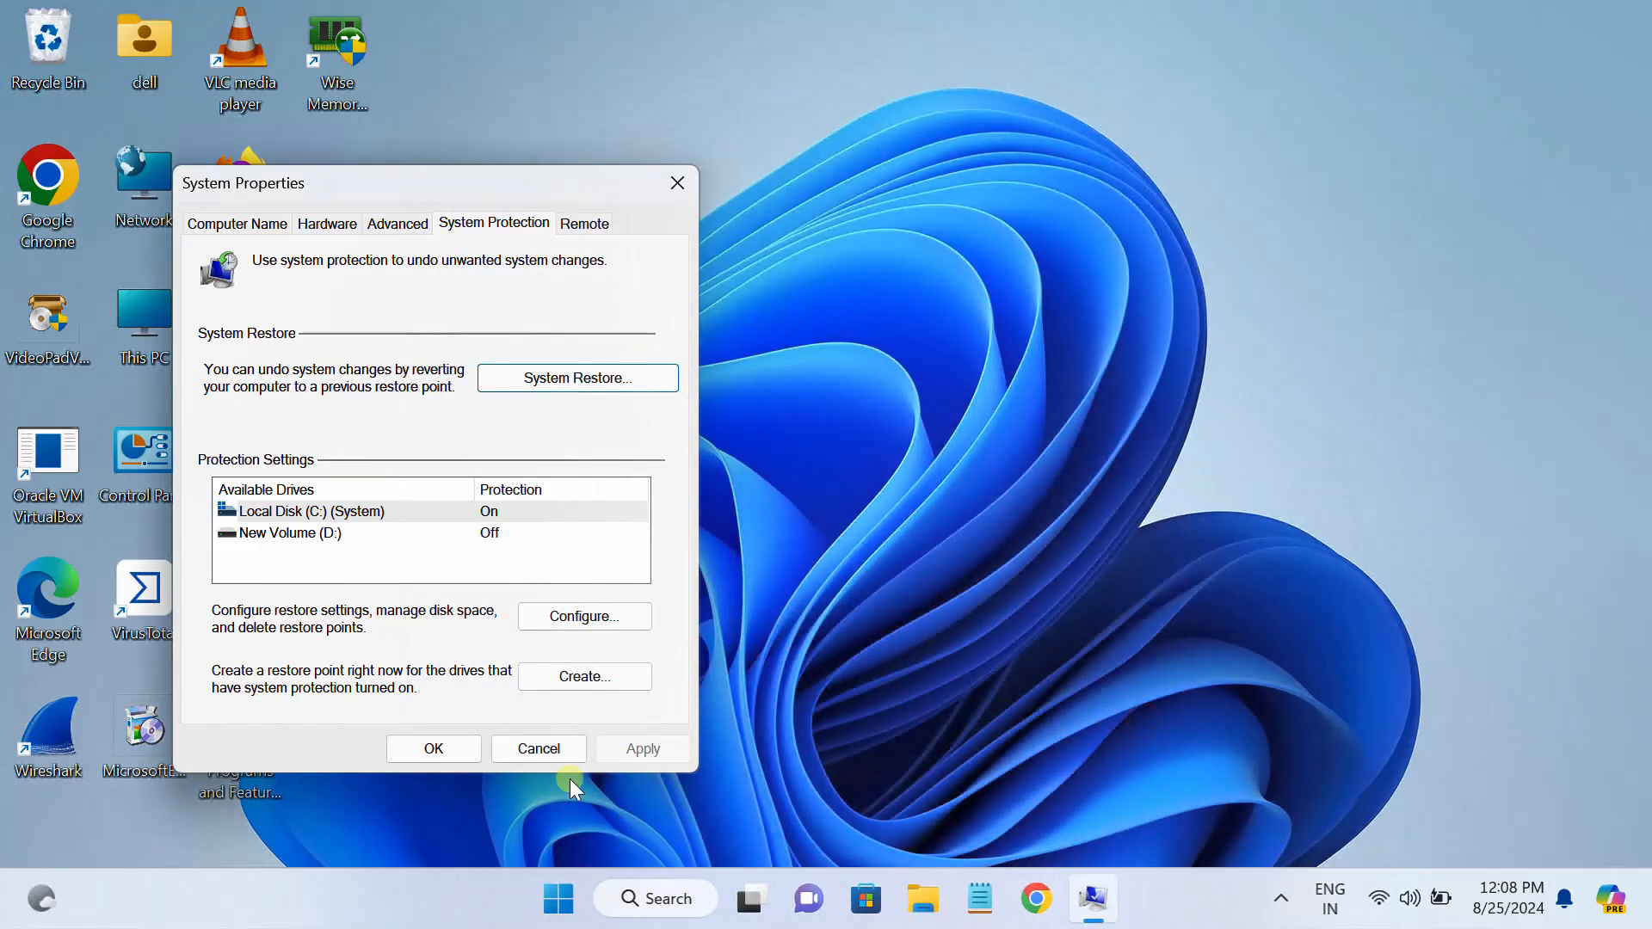
click(539, 748)
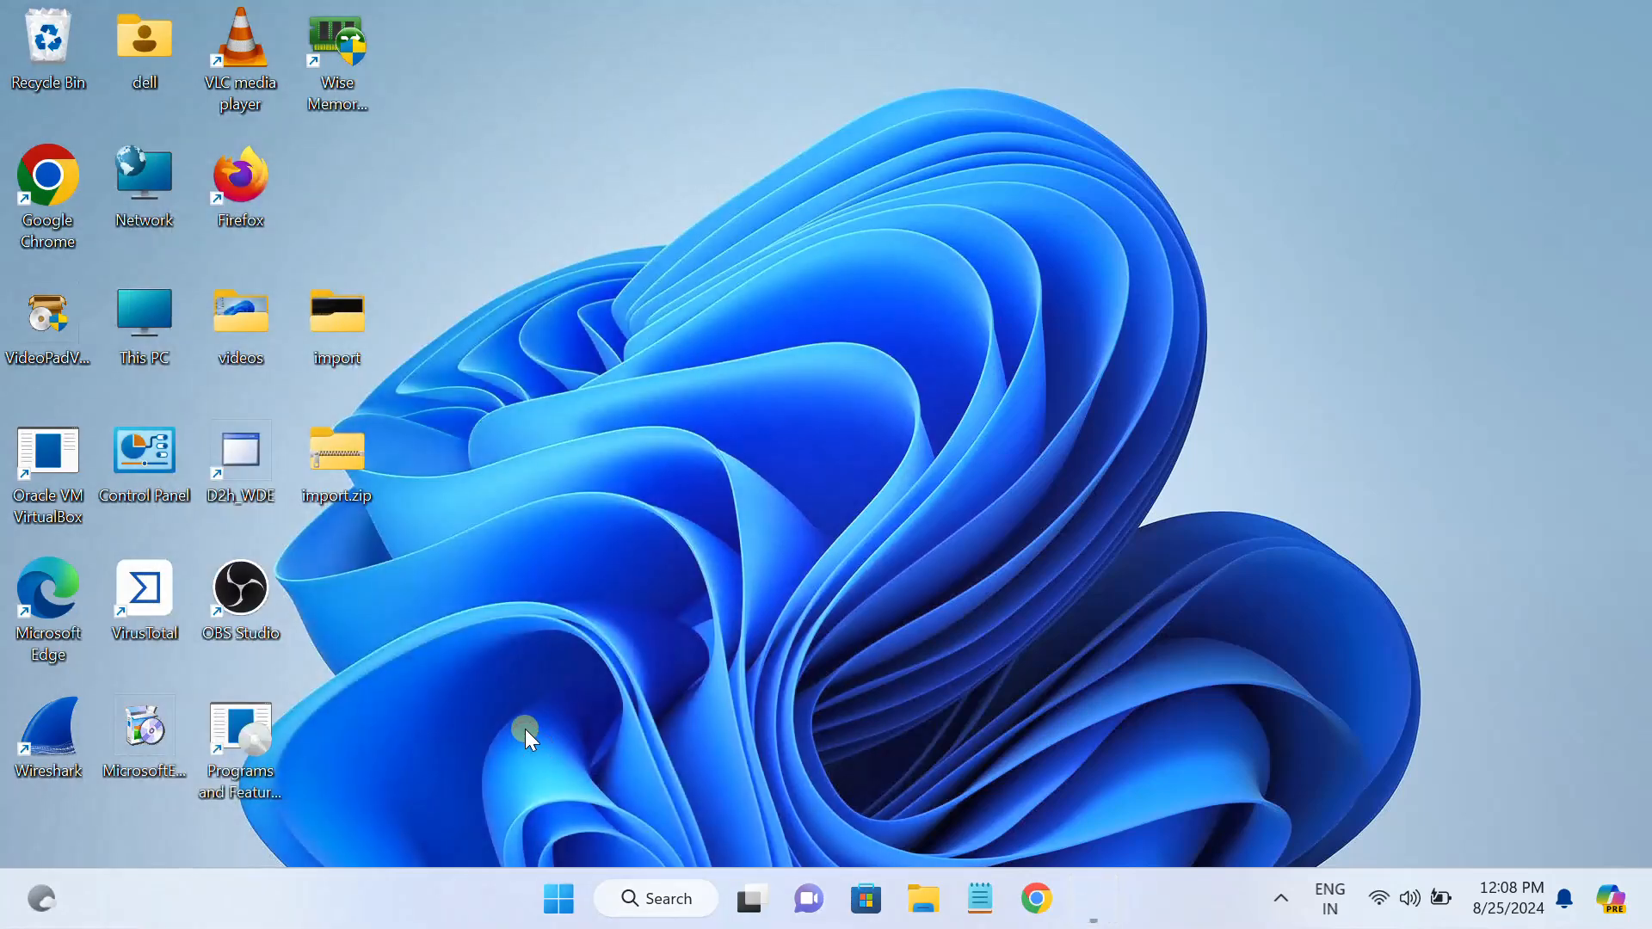
Refresh the desktop and switch from the full-screen Windows 11 session to the host computer's desktop
right_click(709, 289)
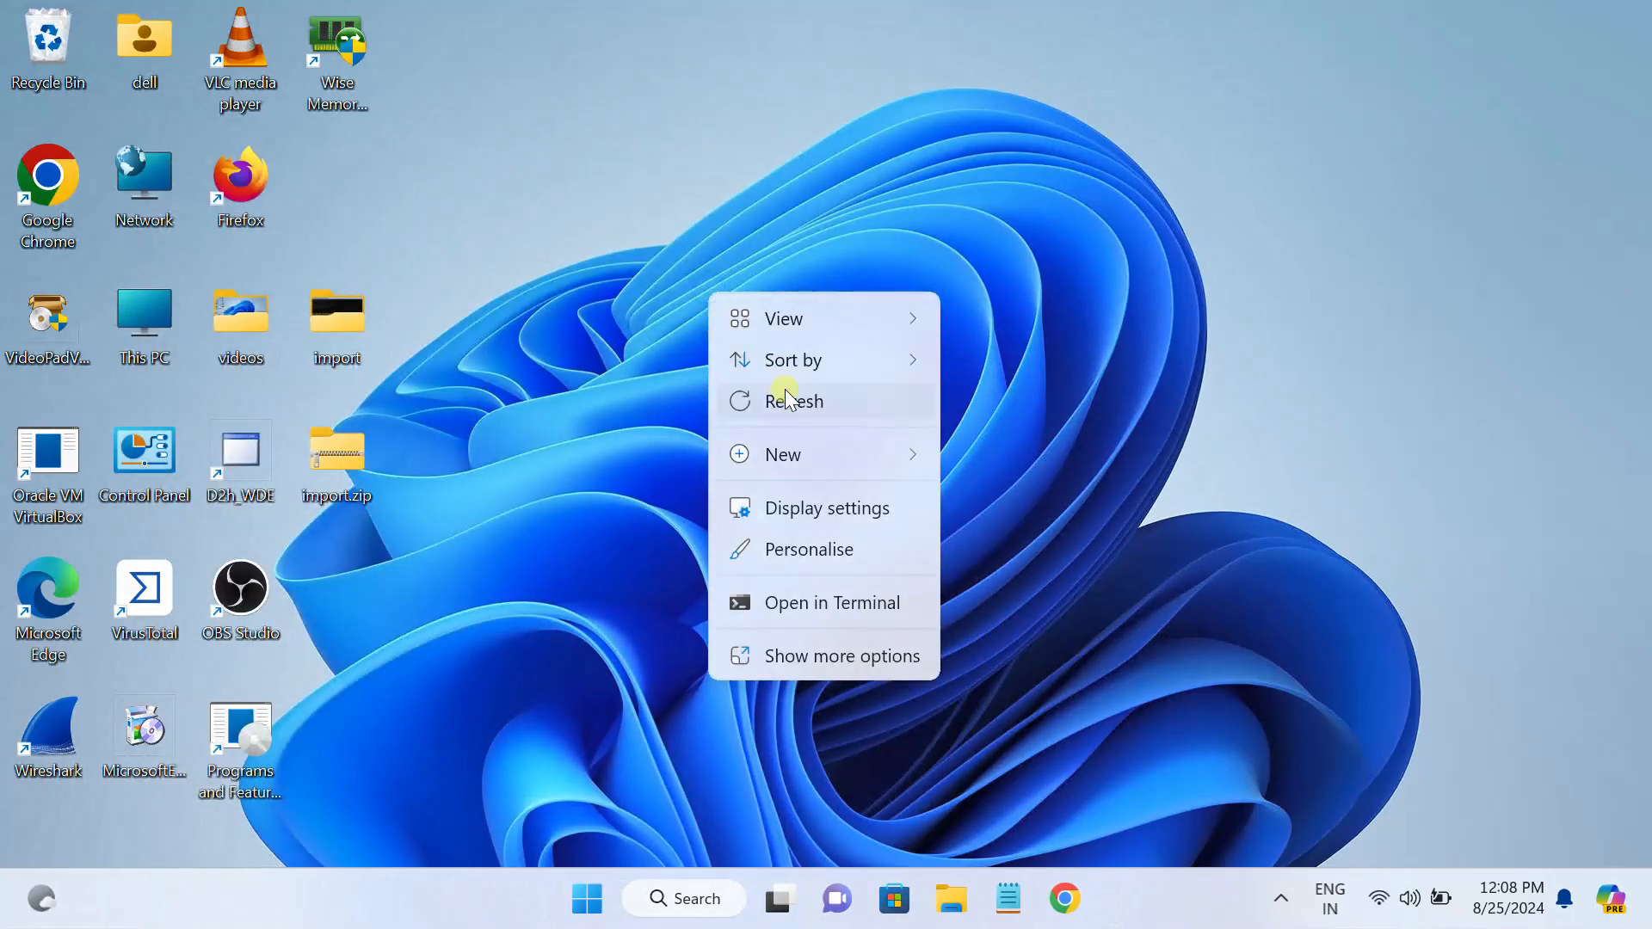
click(785, 396)
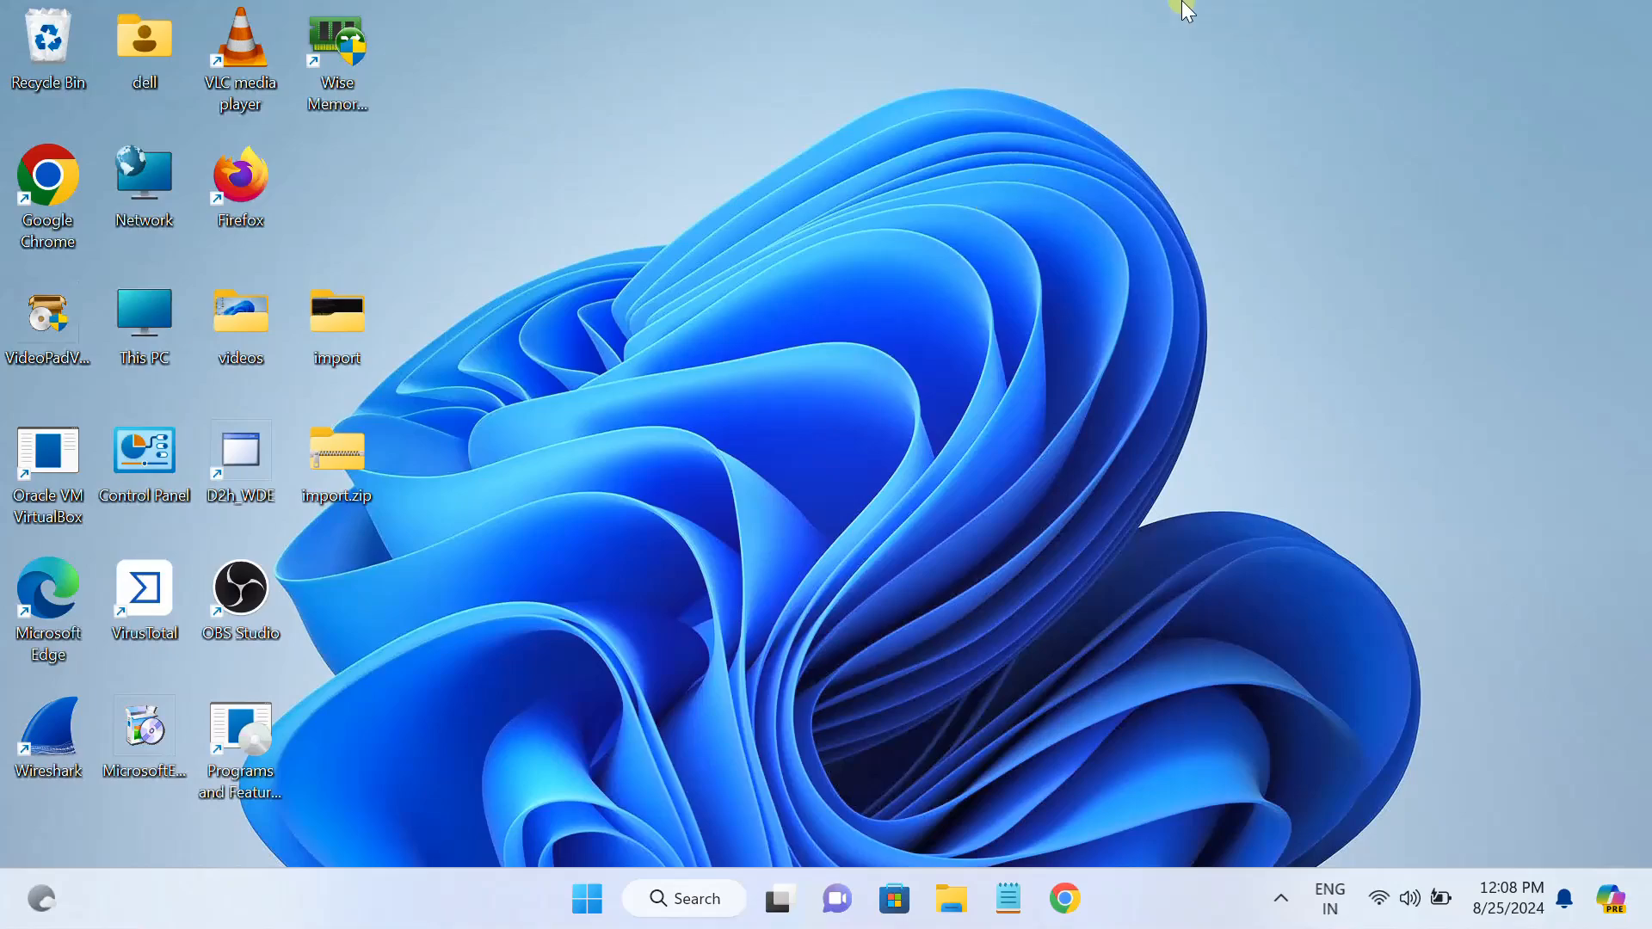
click(1171, 19)
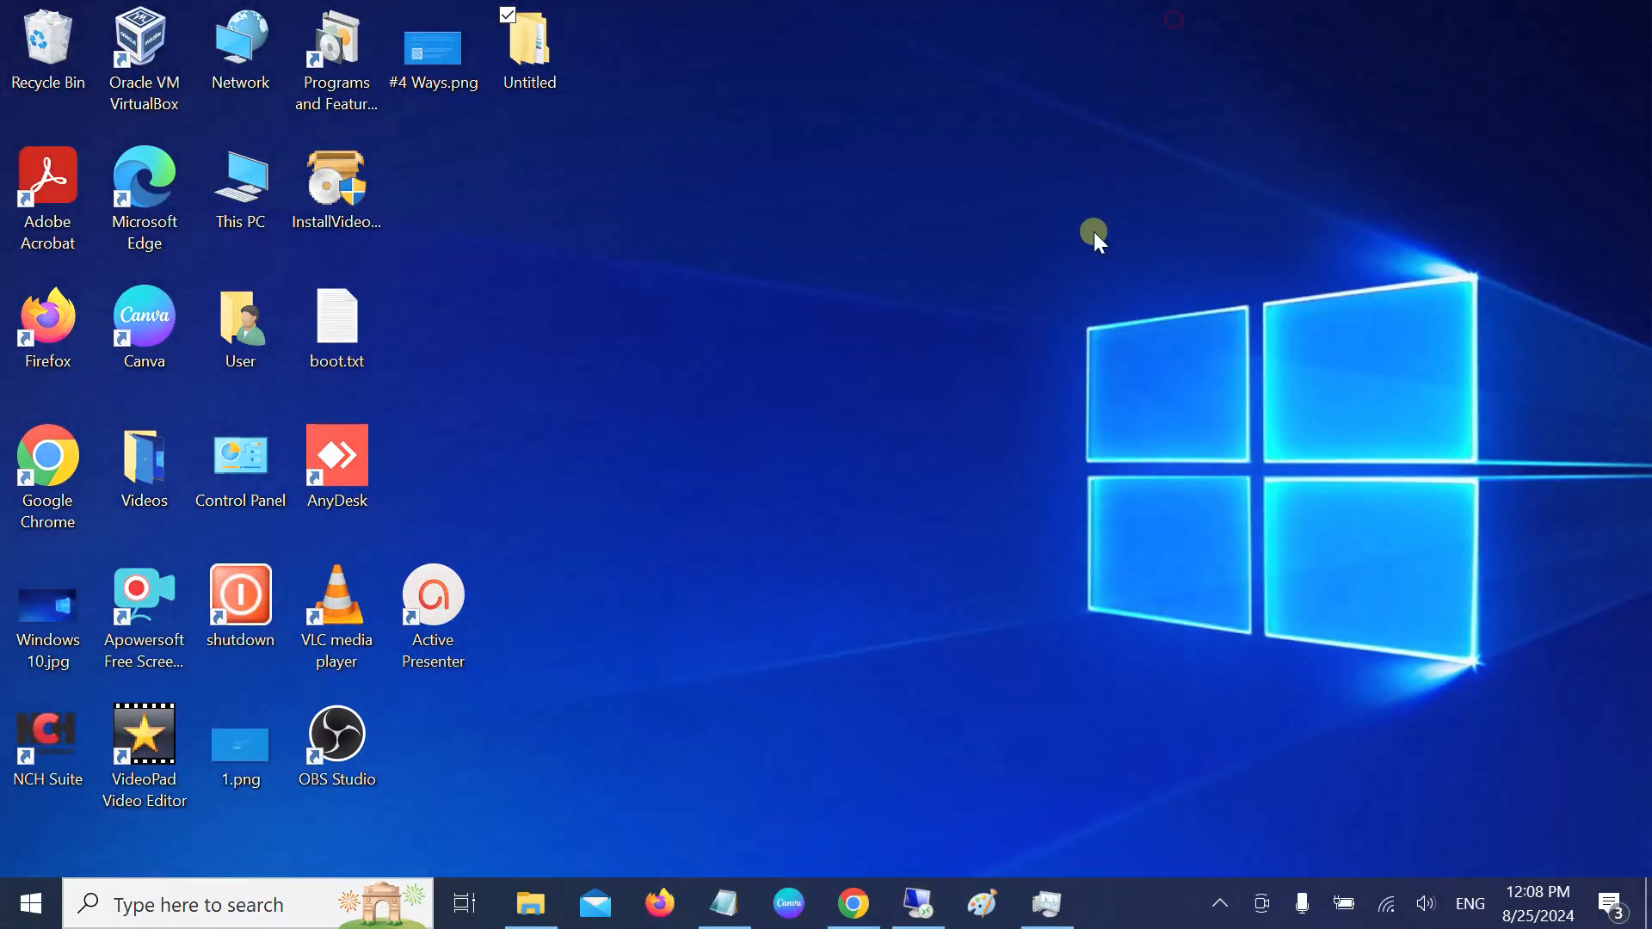